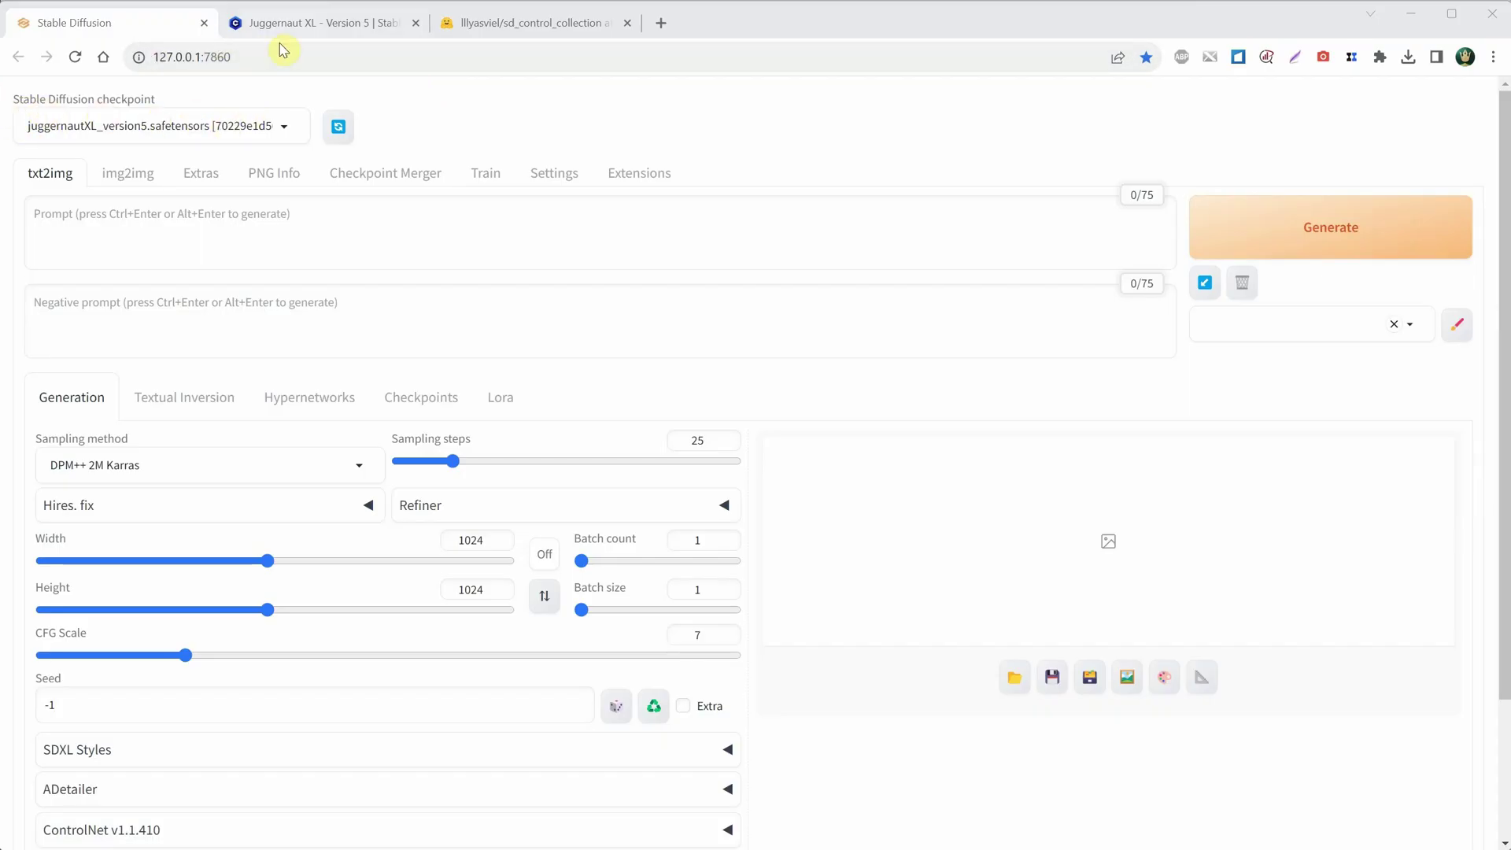
Step: Check the config-file note on the Juggernaut XL Version 5 Civitai page, then go to the webui folder
click(294, 21)
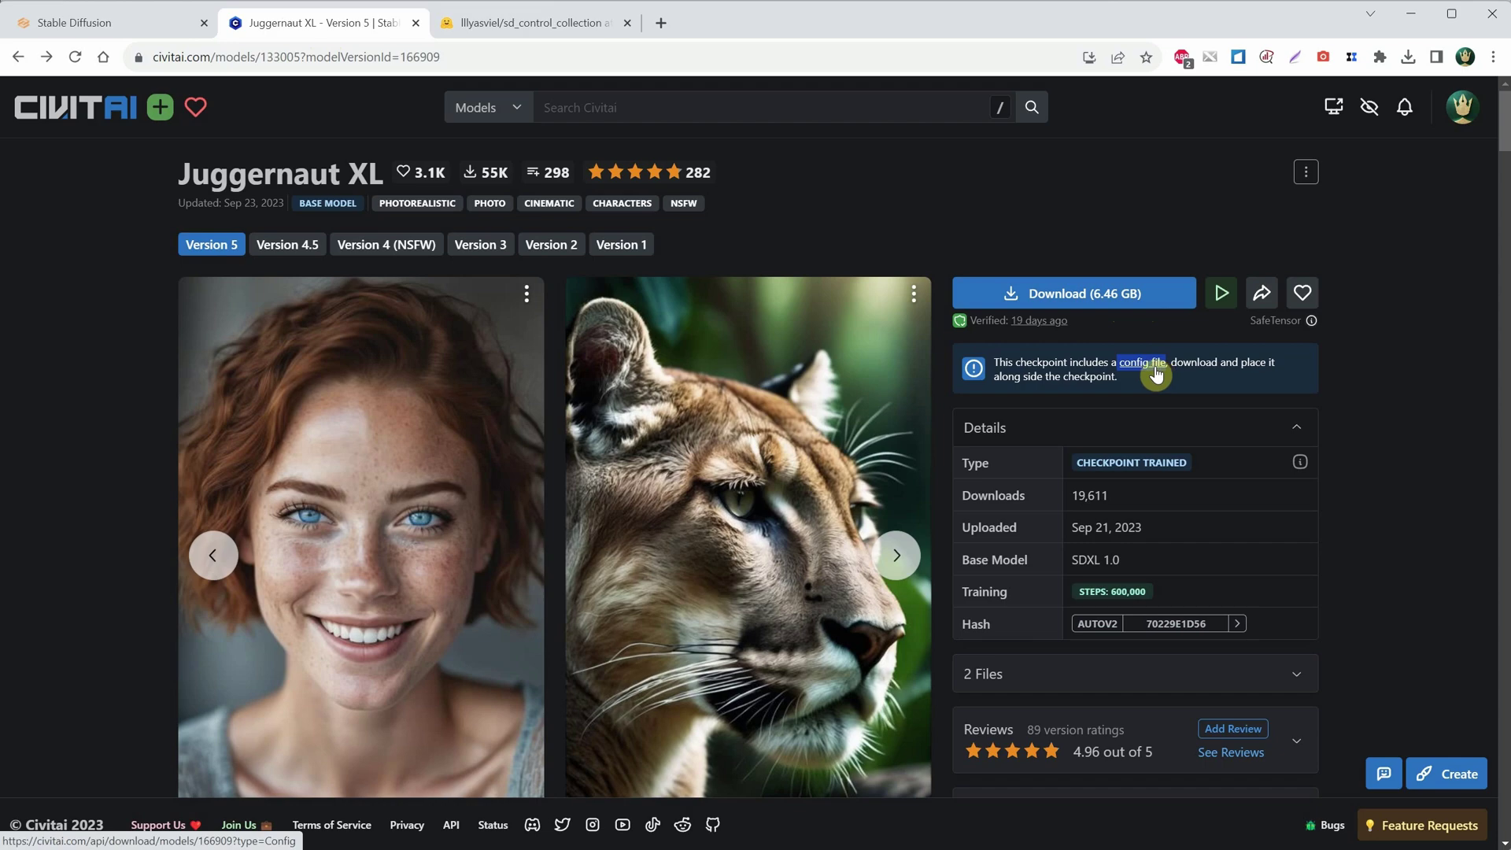
key(alt+Tab)
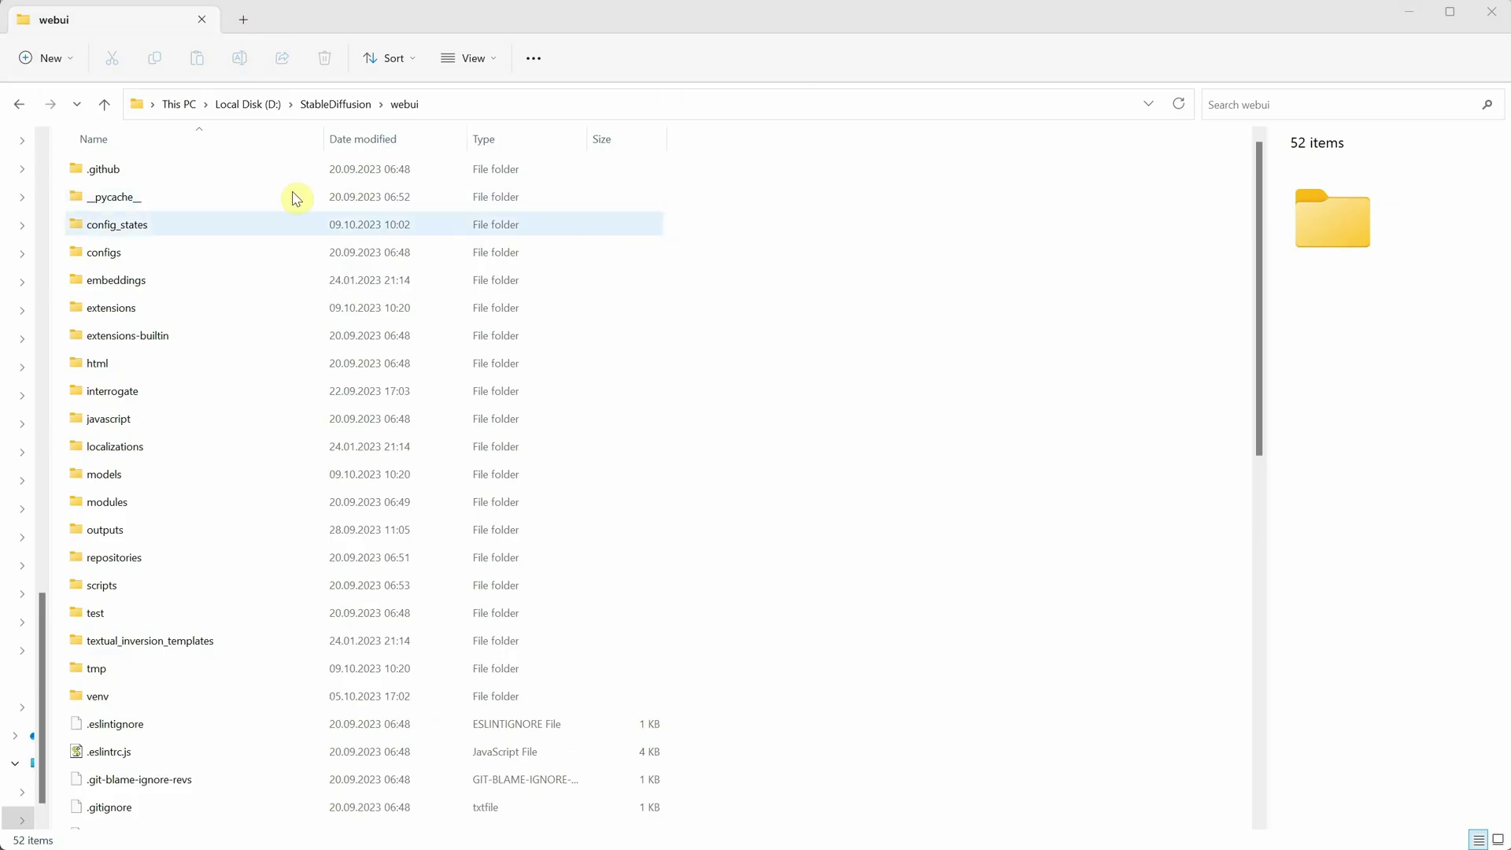
Step: Open models\Stable-diffusion and compare juggernautXL_version5.safetensors with its .yaml config file
double_click(130, 480)
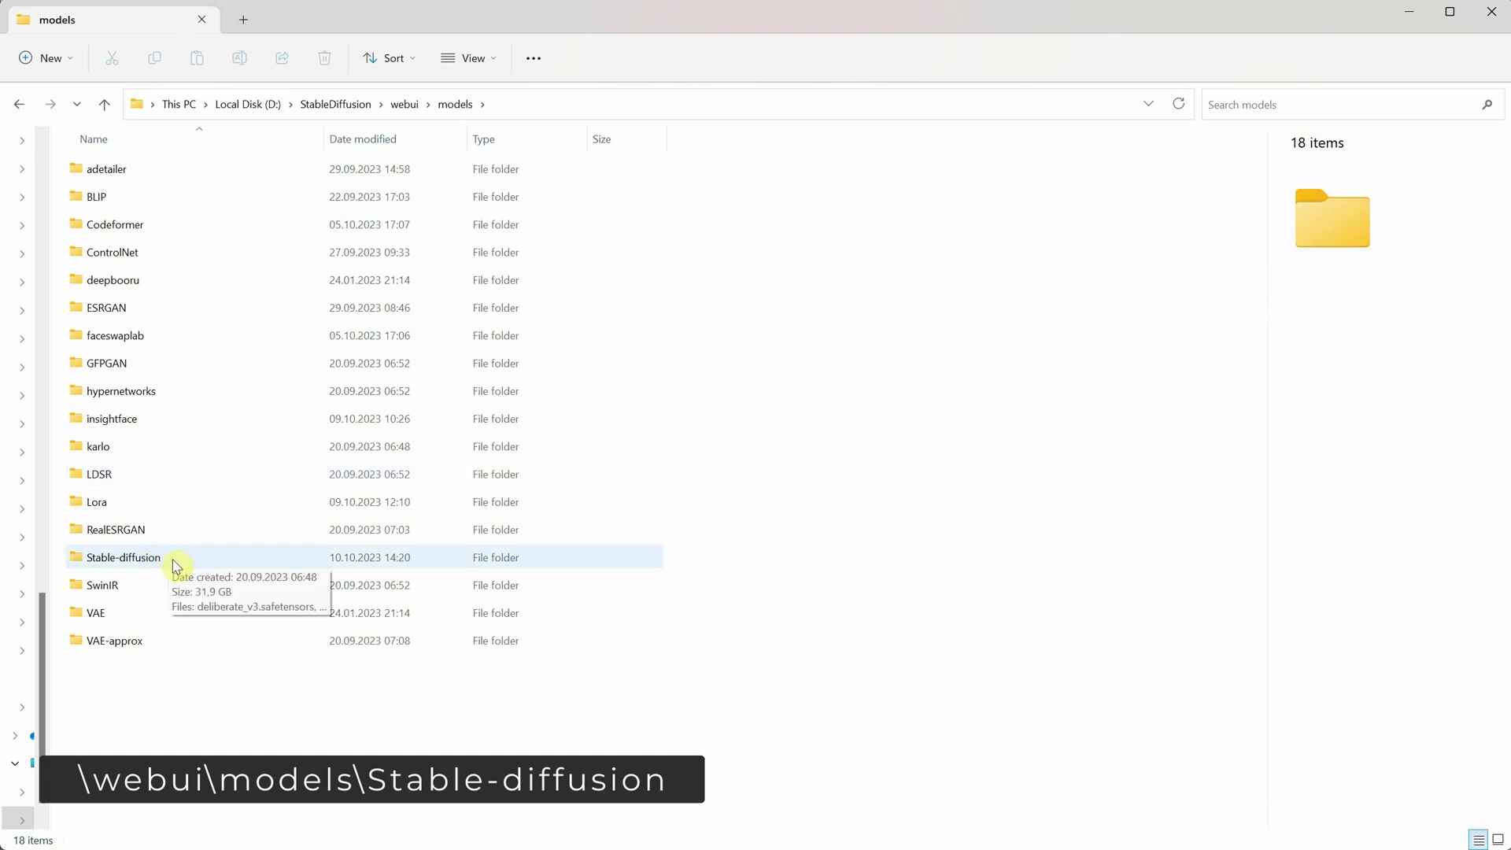
double_click(179, 560)
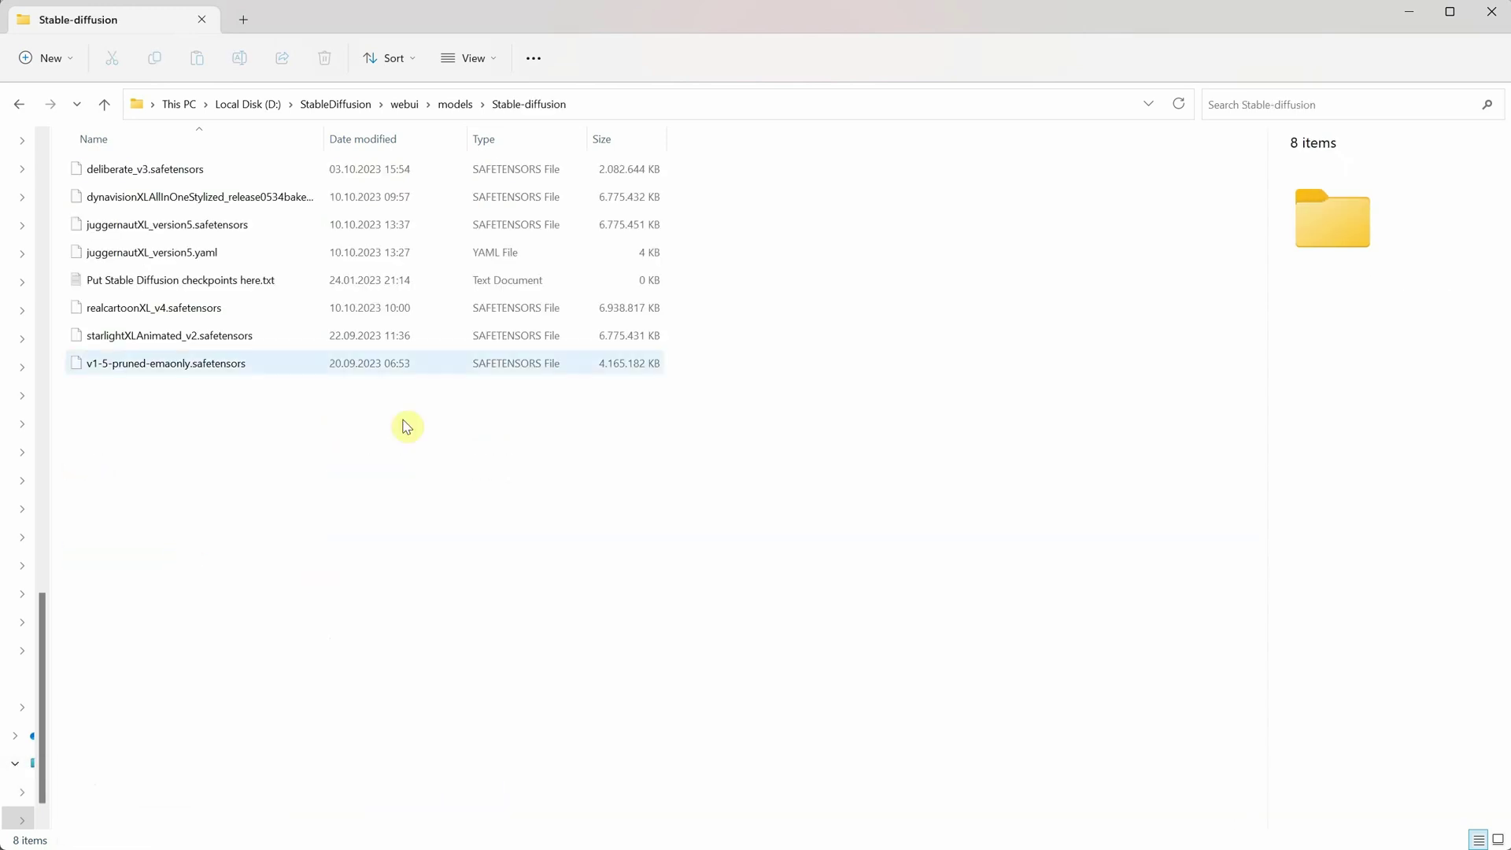
click(165, 229)
click(178, 252)
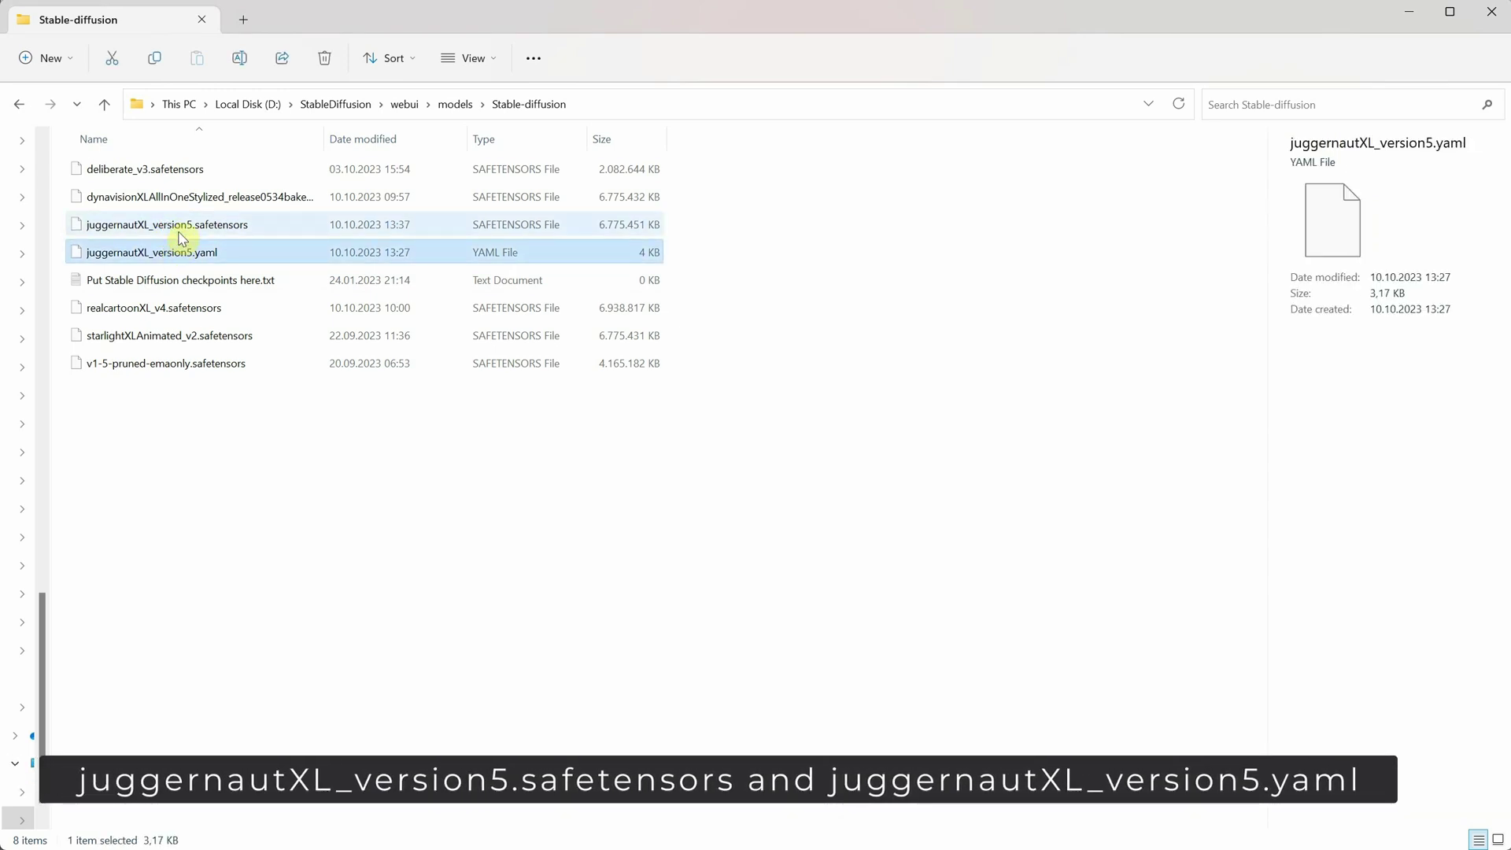
click(178, 226)
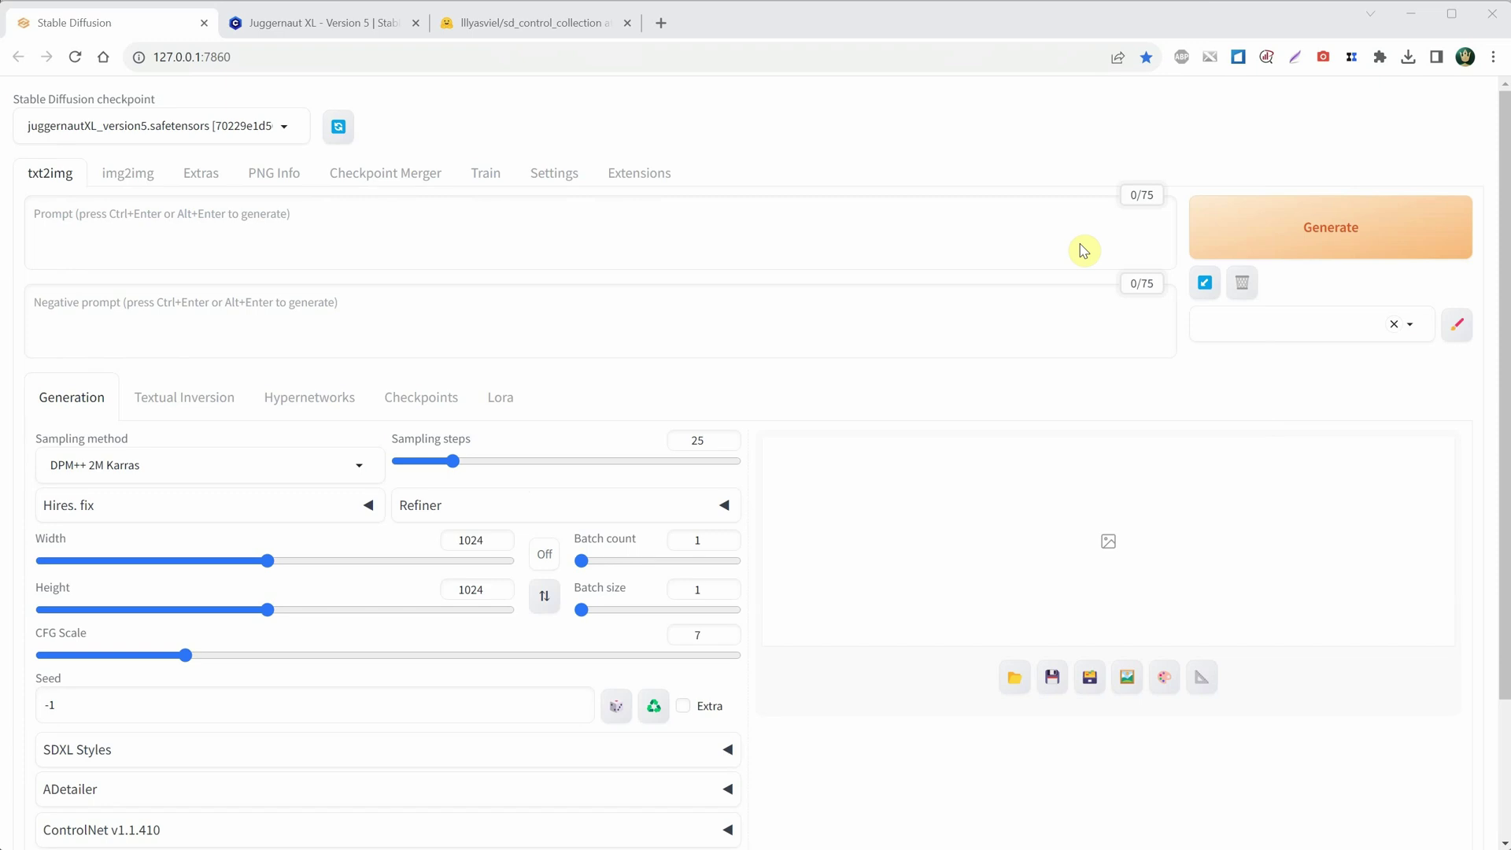
click(658, 187)
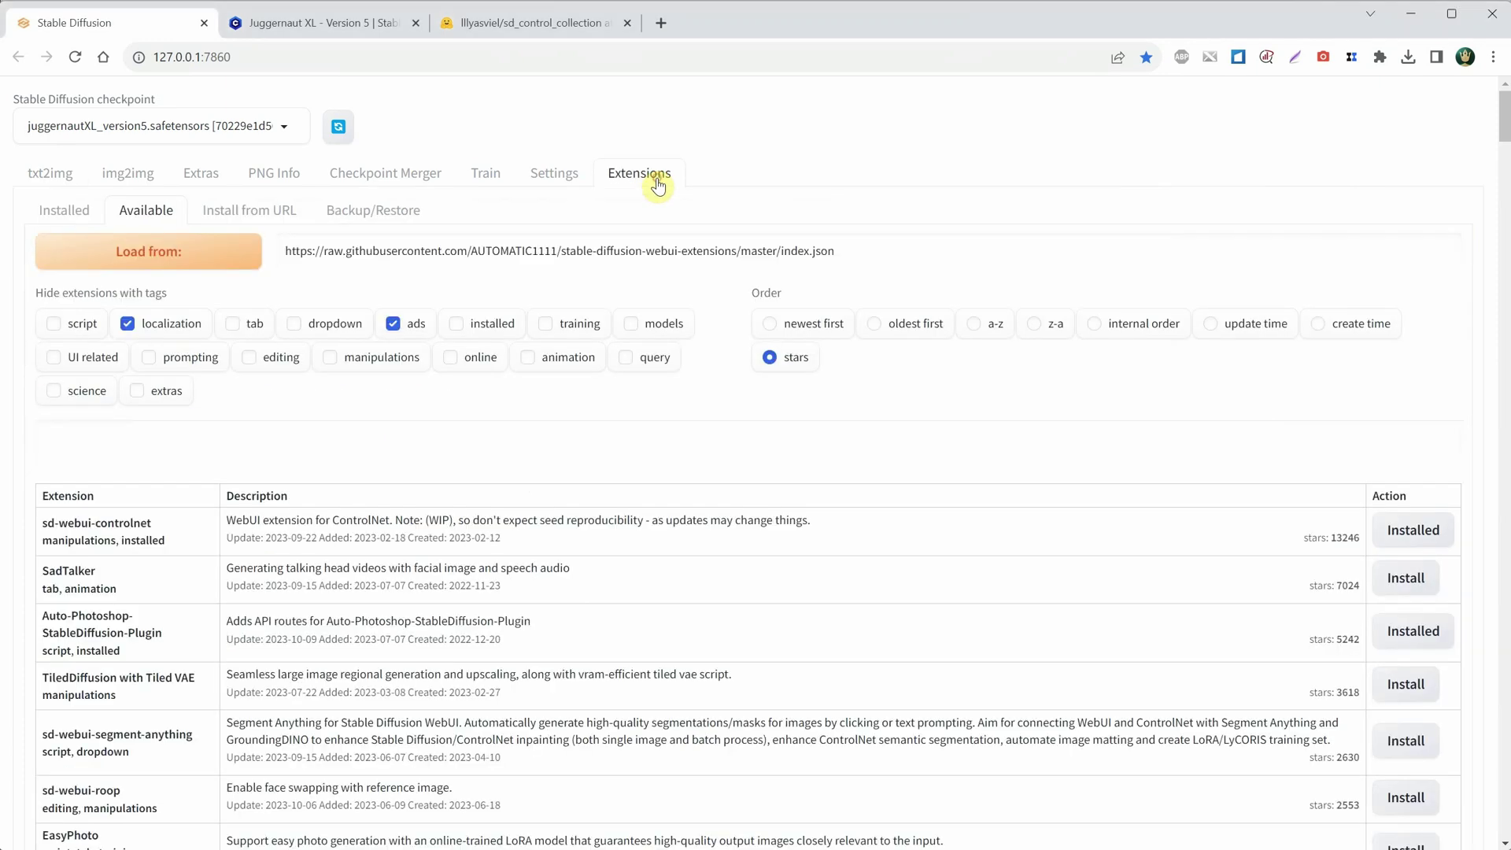
click(82, 210)
click(138, 211)
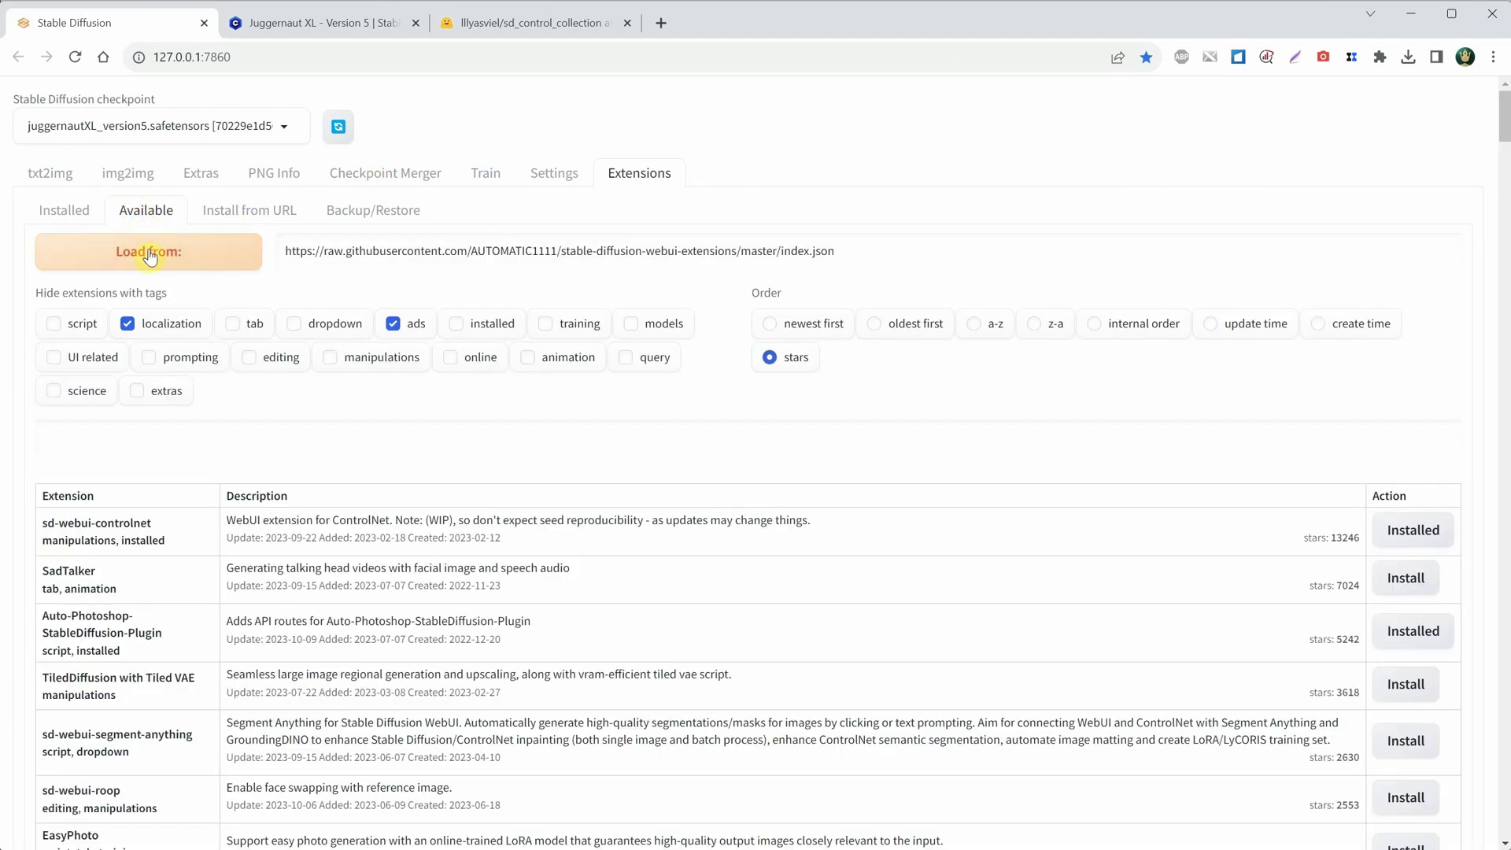
click(149, 253)
click(792, 337)
click(786, 358)
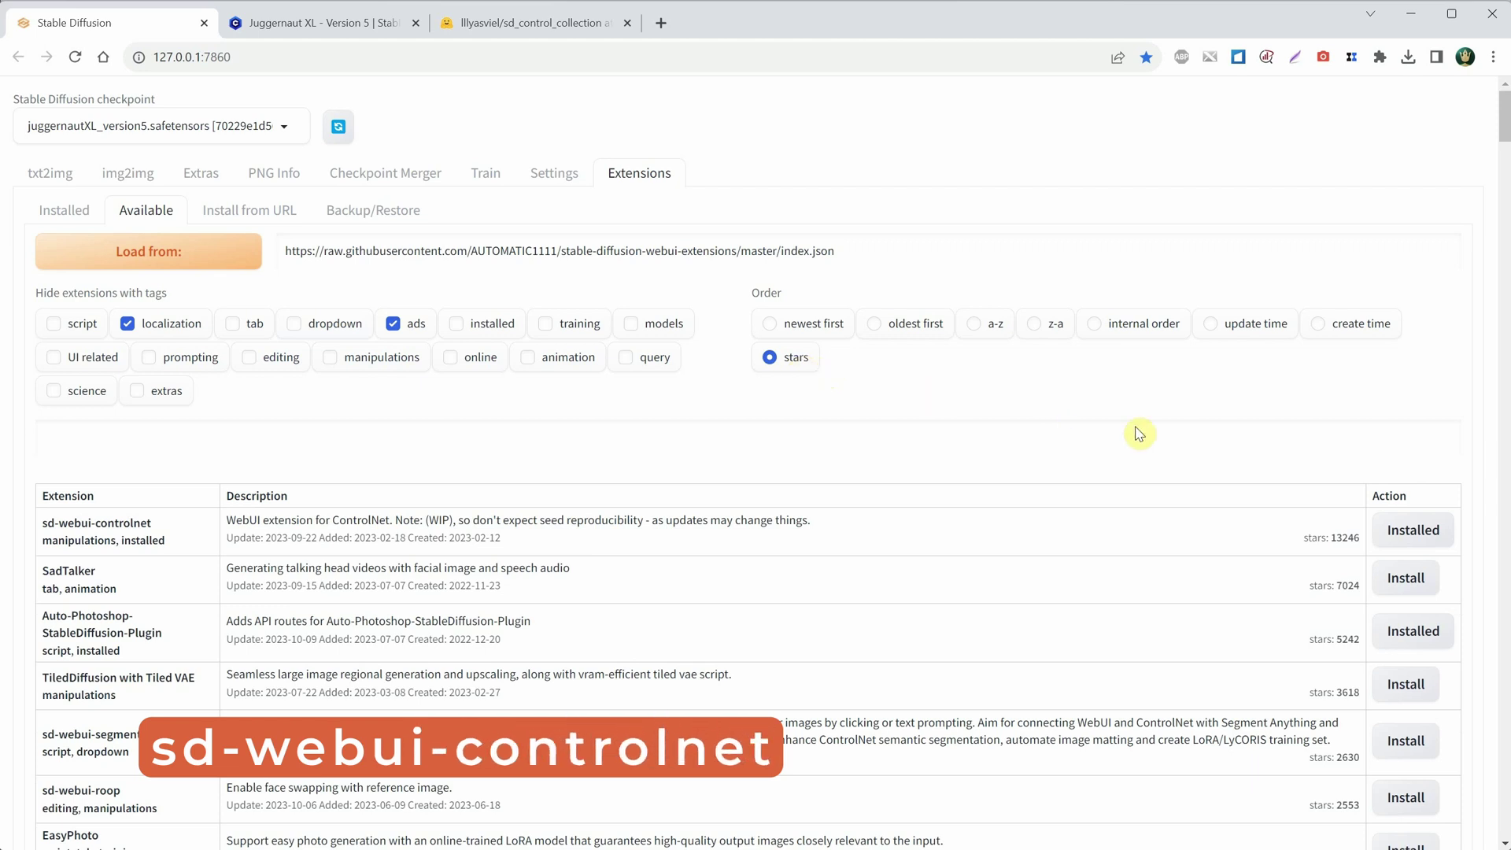
drag(148, 523, 38, 522)
click(763, 474)
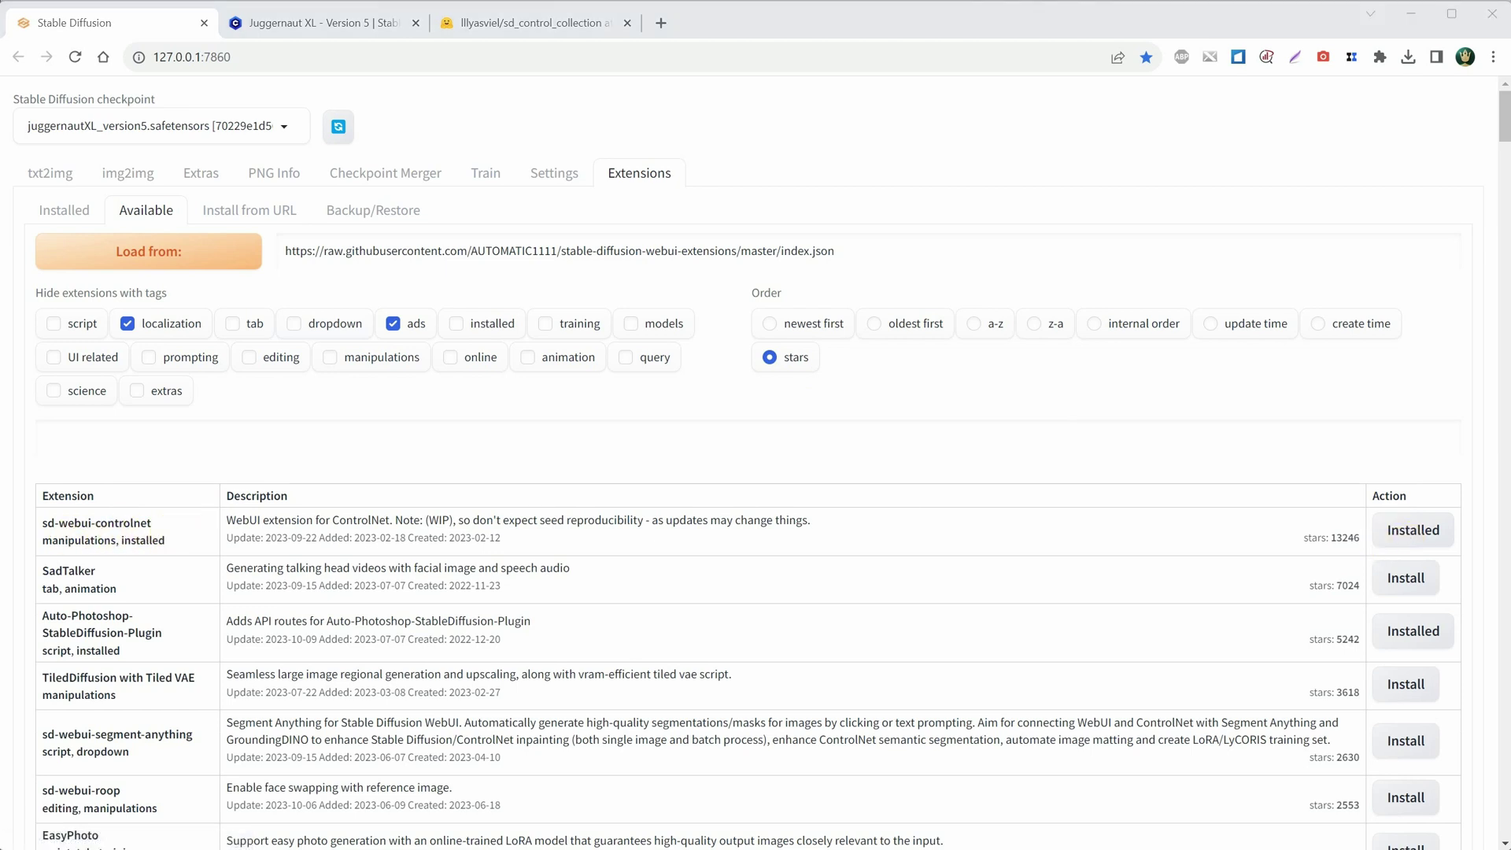
click(44, 175)
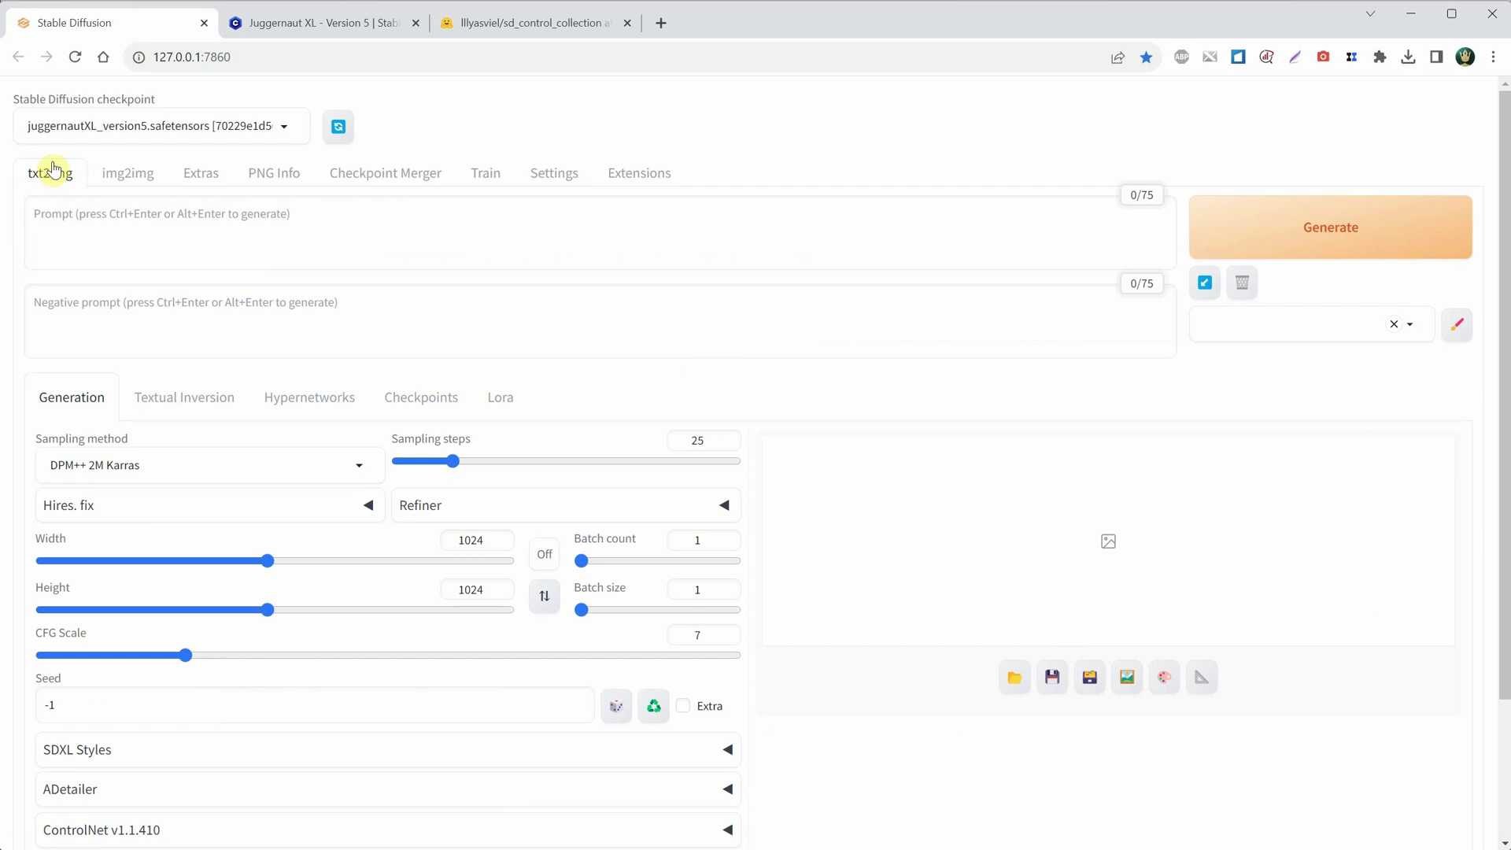
Step: Expand the ControlNet v1.1.410 section to reveal its units and control types
scroll(452, 299, down, 2)
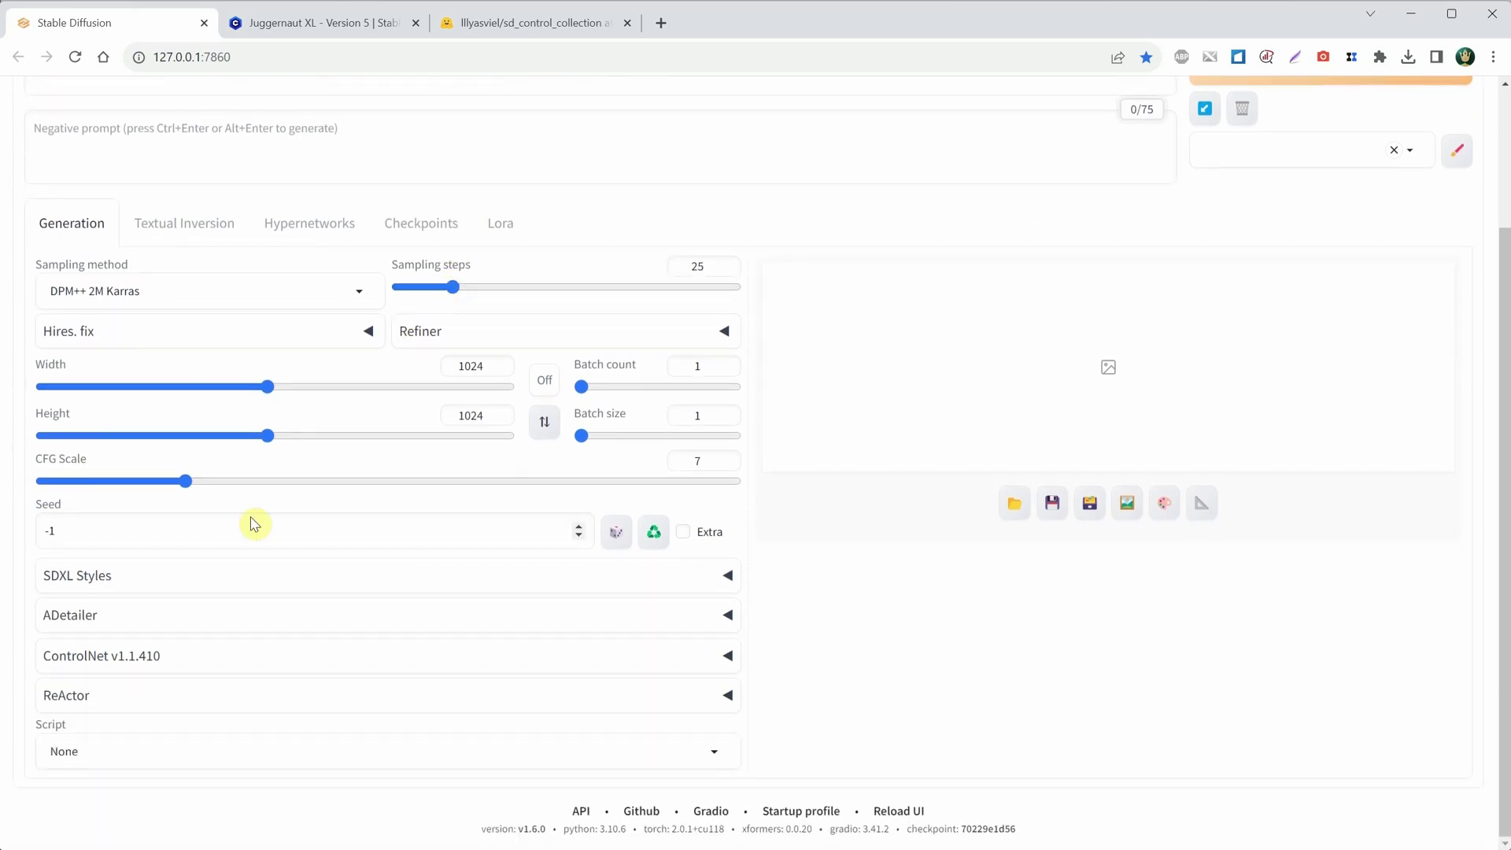
click(207, 661)
scroll(419, 425, down, 4)
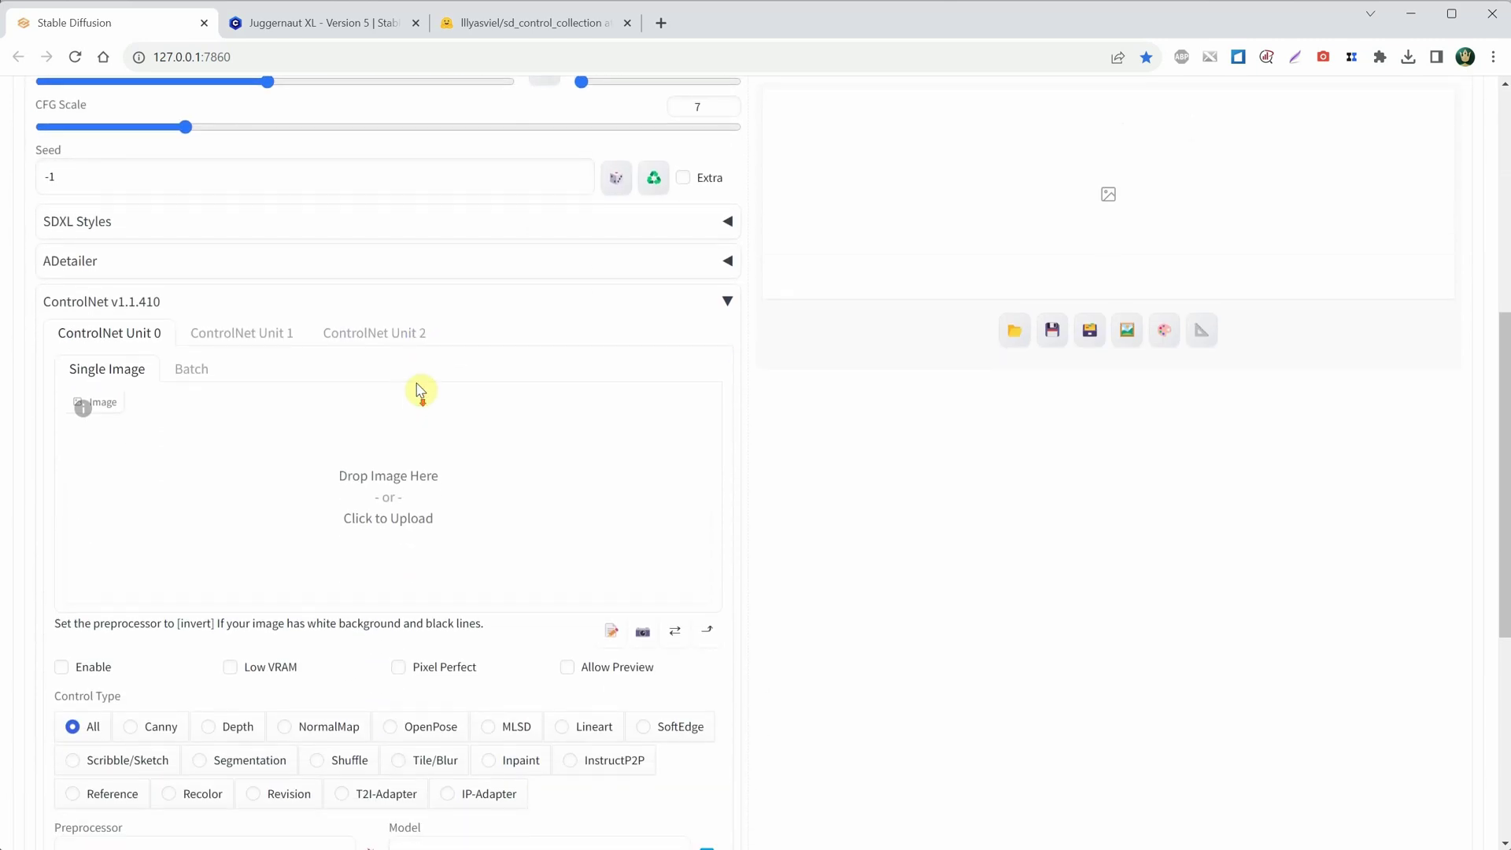
scroll(421, 385, down, 1)
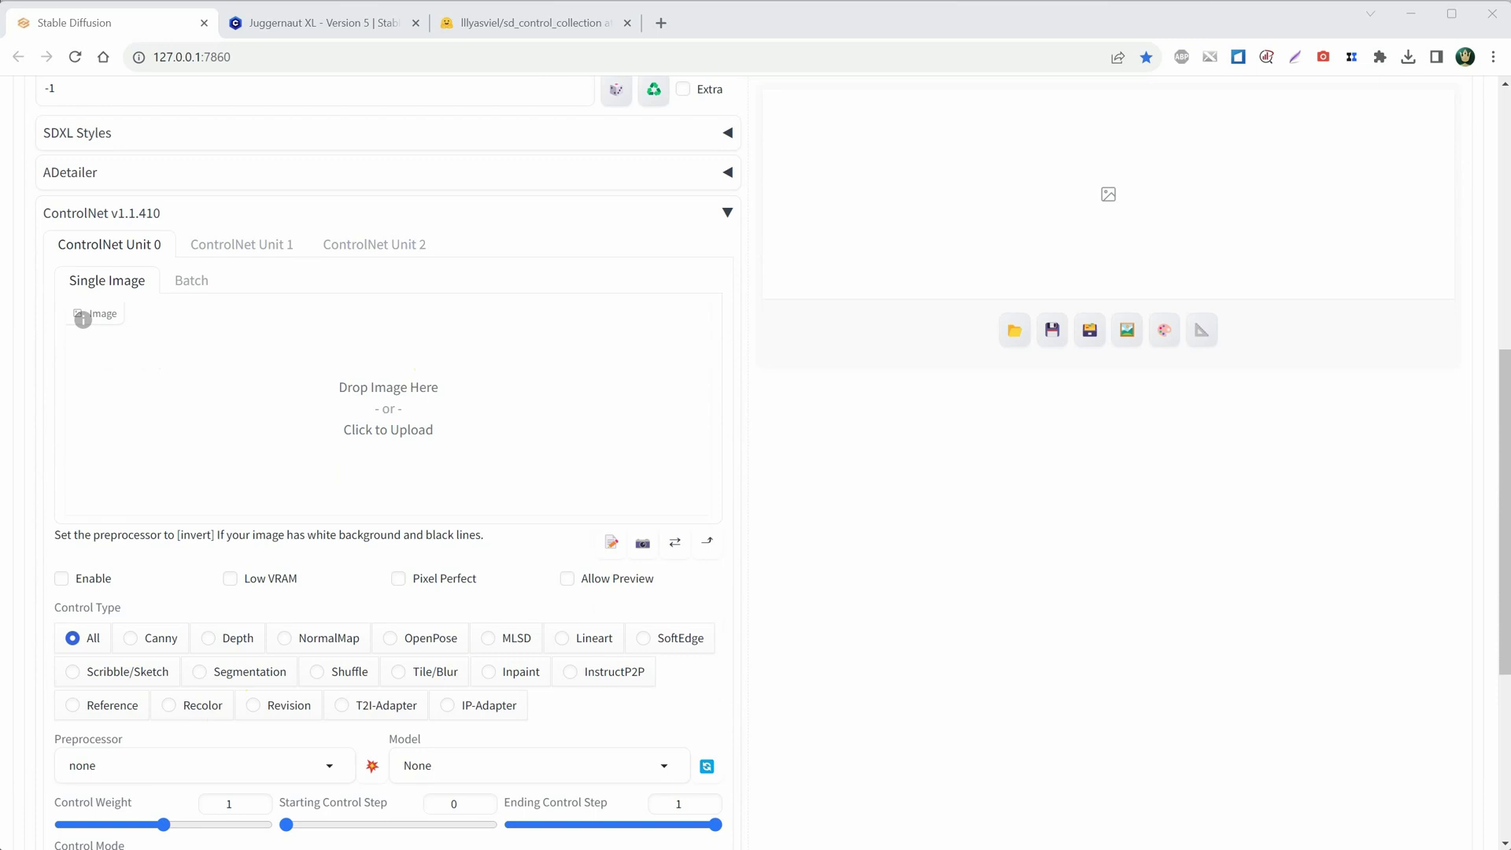
Step: Switch to the Hugging Face lllyasviel/sd_control_collection page and highlight its web address
click(506, 23)
drag(508, 61, 98, 22)
click(580, 57)
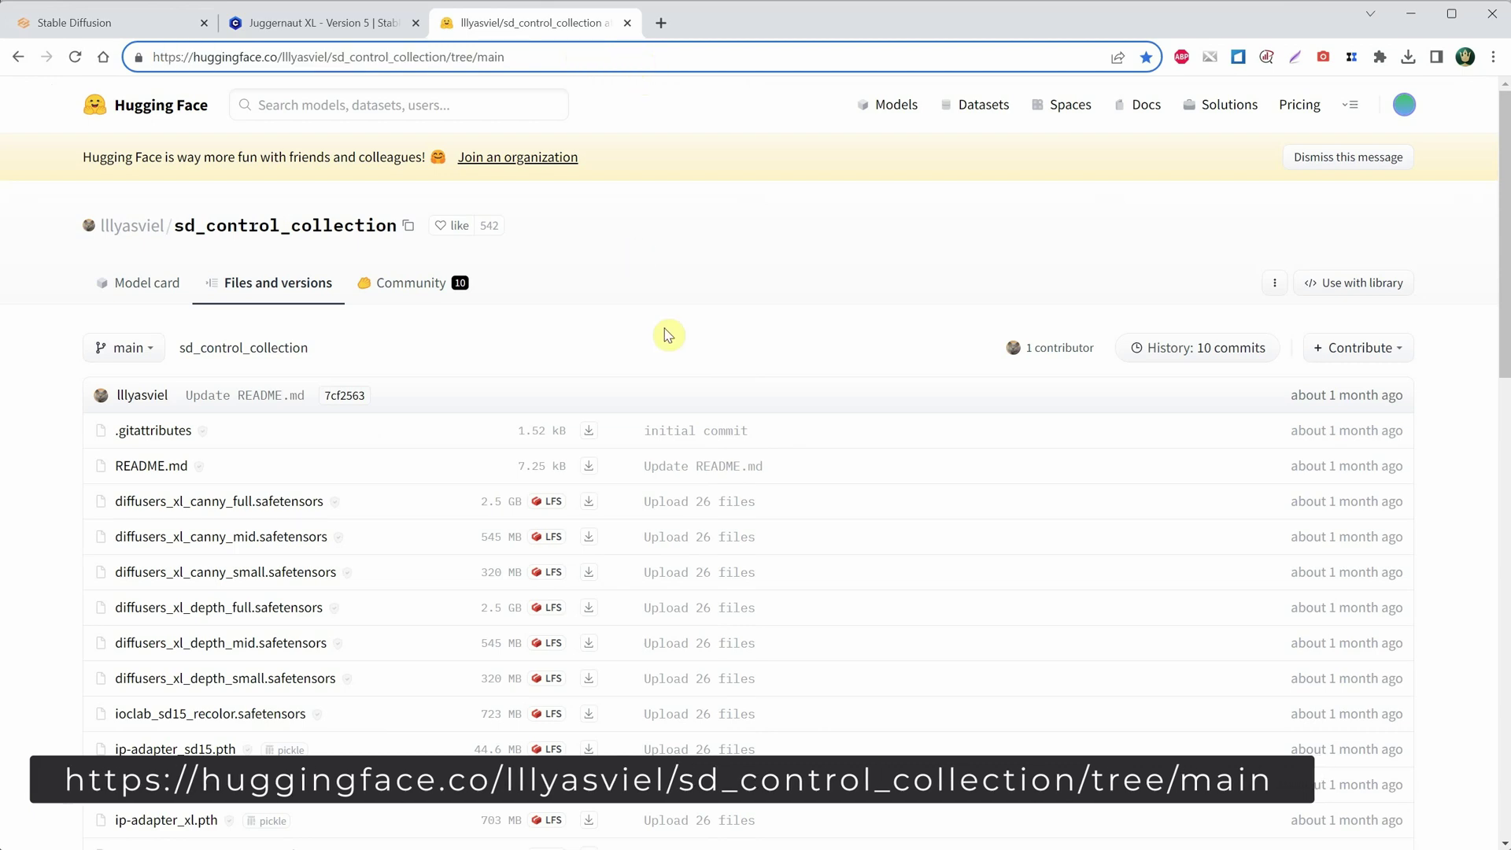
Step: Scroll the file list to the kohya_controllllite_xl_canny and diffusers_xl_depth_full models
scroll(682, 321, down, 3)
scroll(678, 319, down, 7)
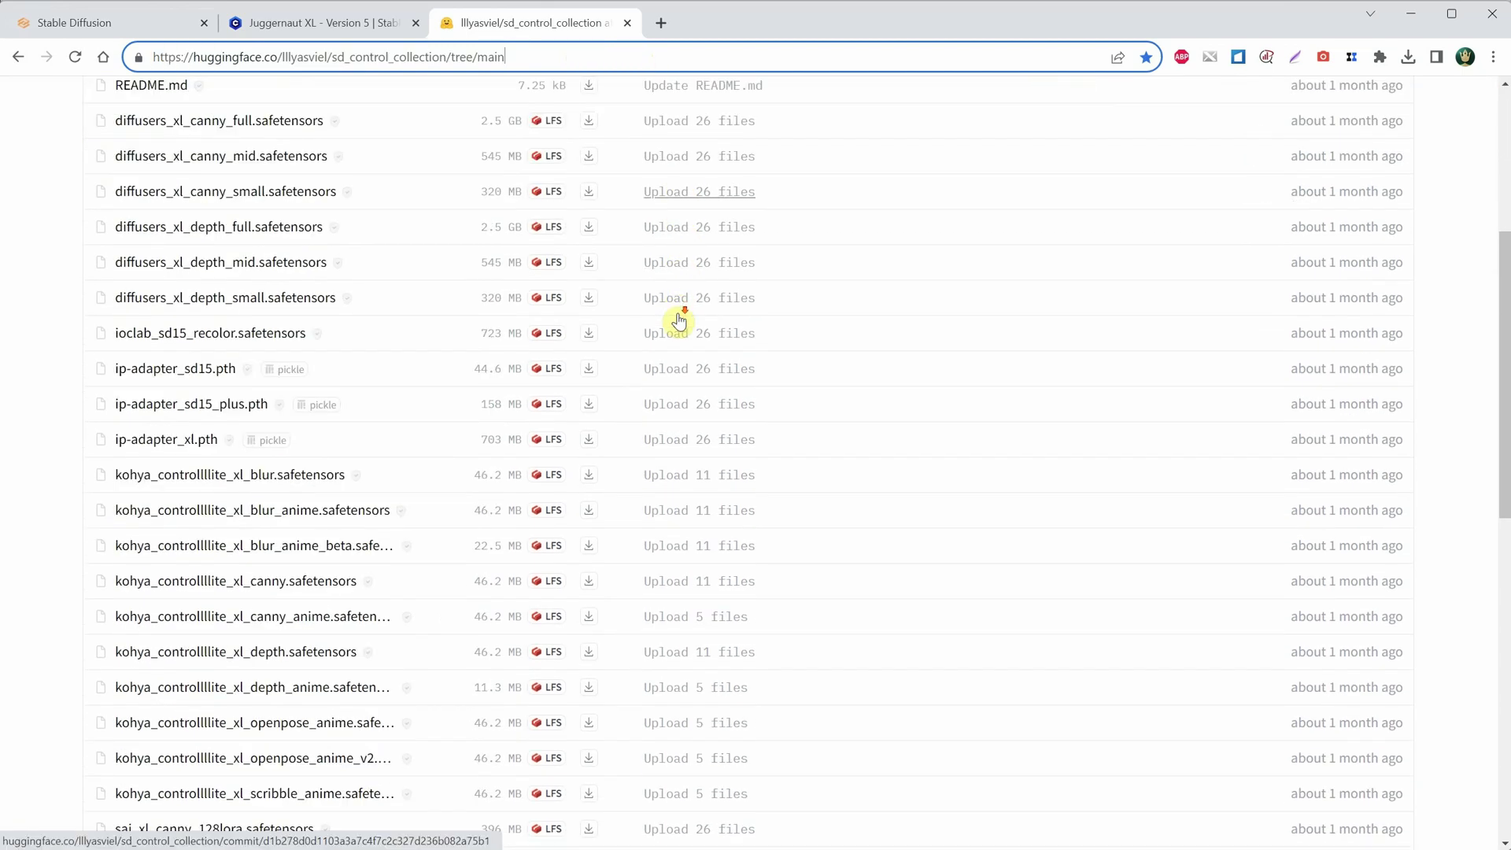
scroll(680, 307, up, 10)
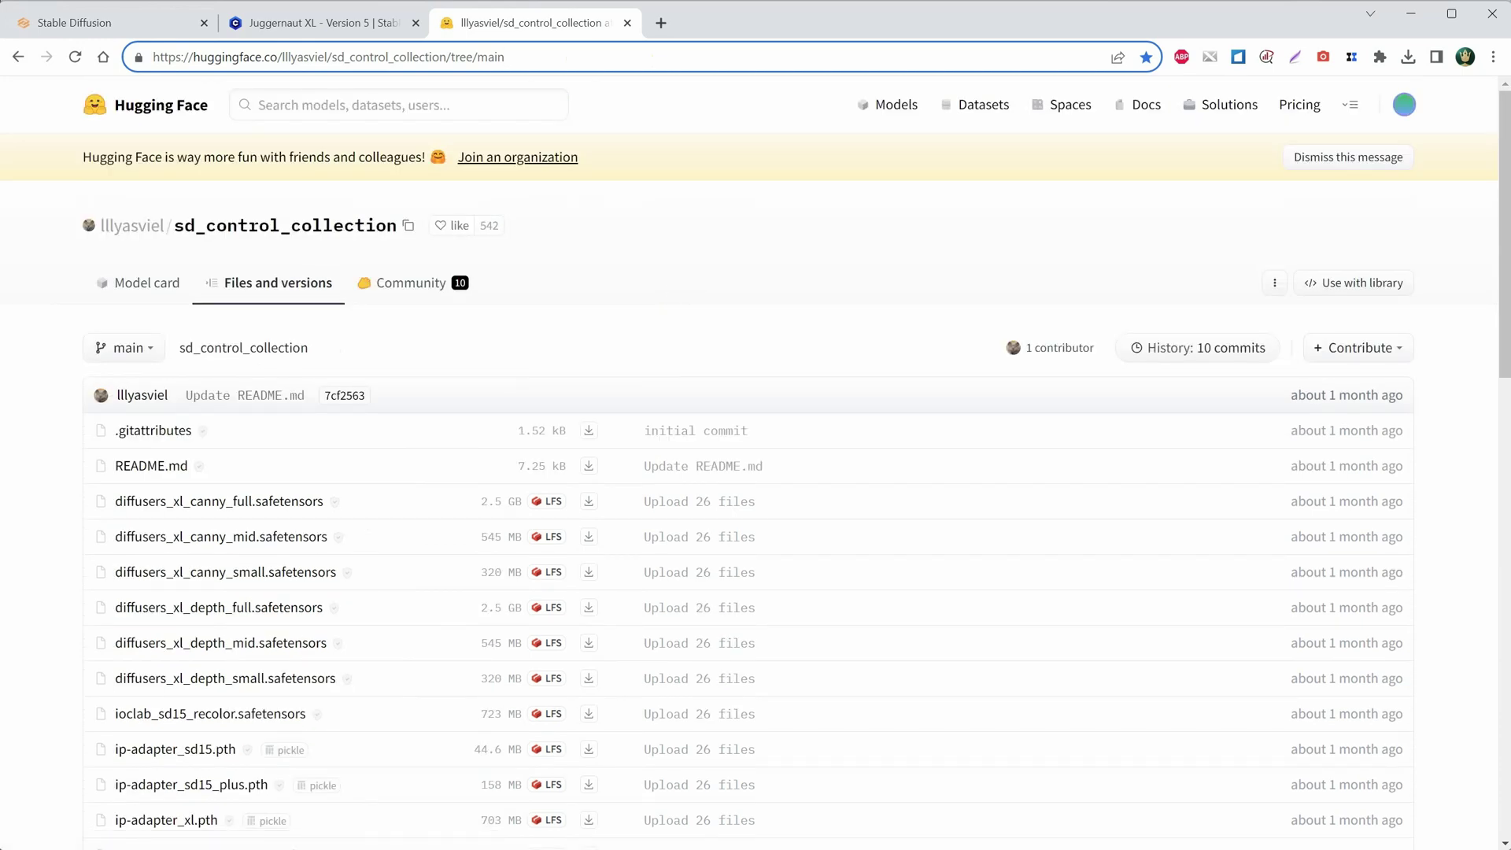
scroll(755, 457, down, 6)
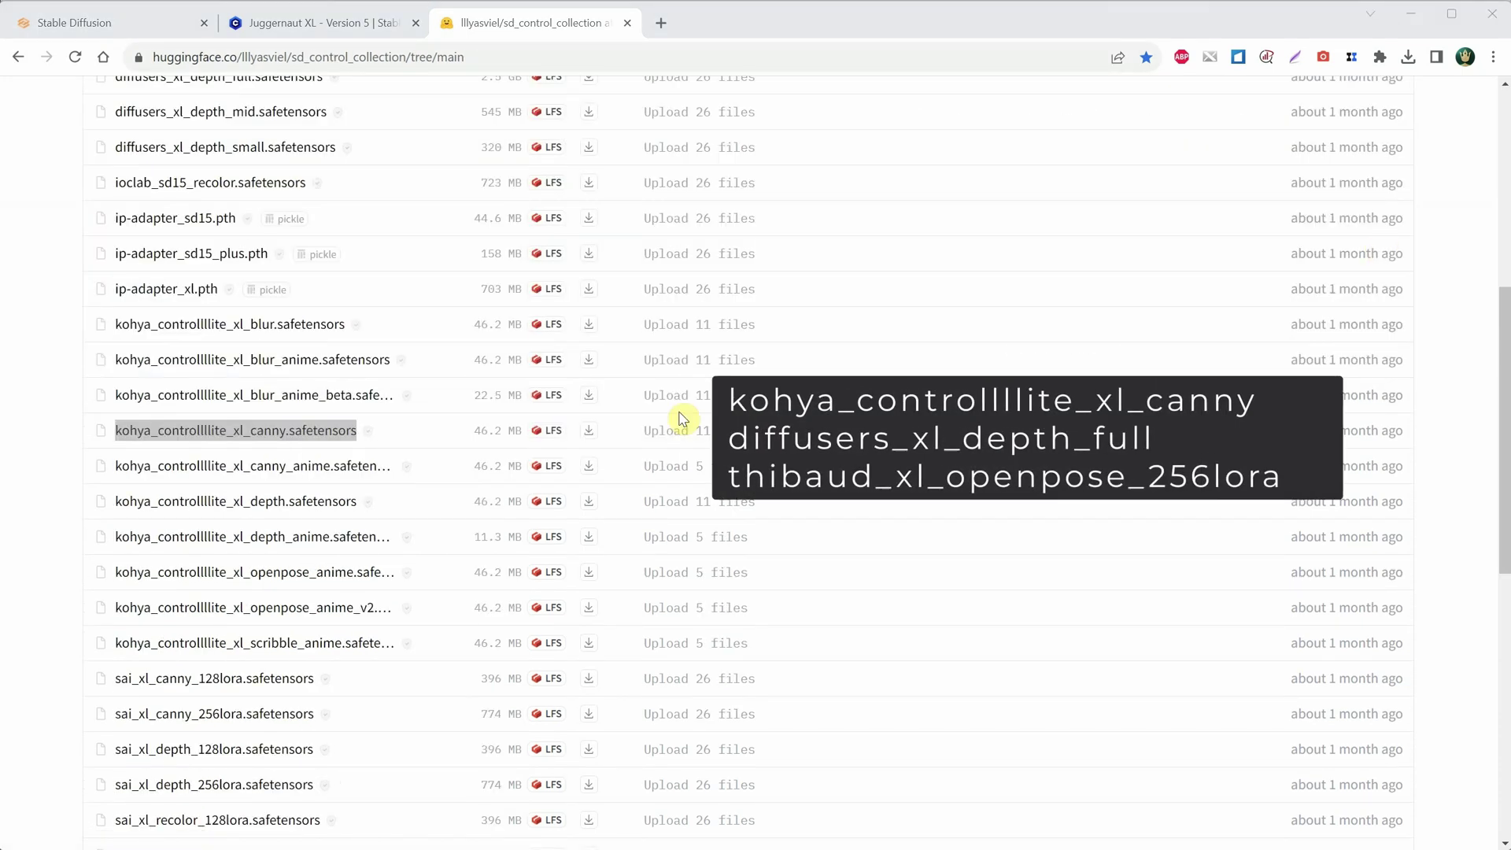
scroll(236, 439, up, 3)
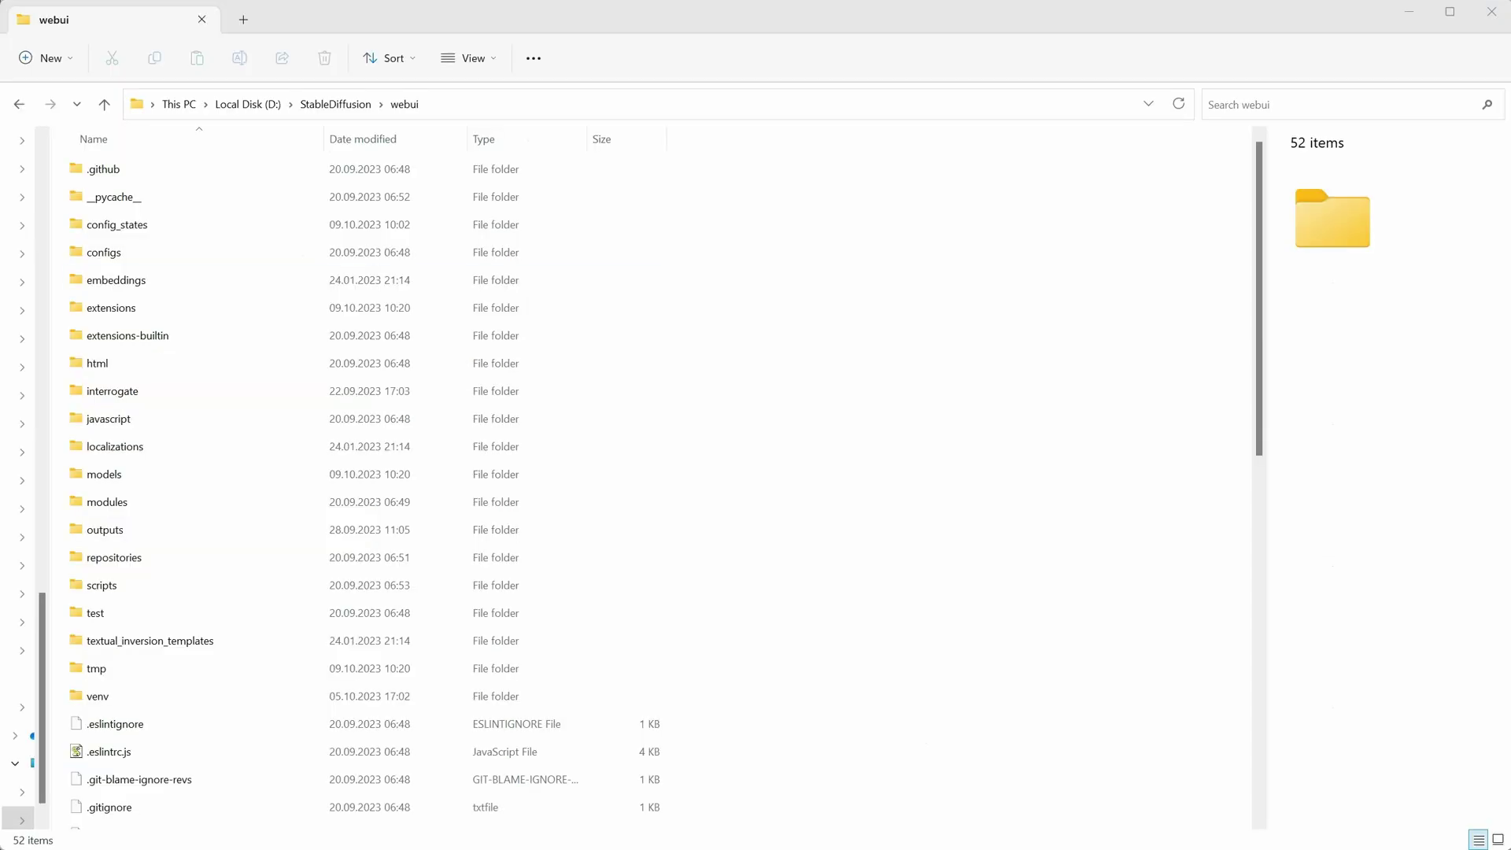
Step: Open the extensions\sd-webui-controlnet\models folder in File Explorer
double_click(130, 313)
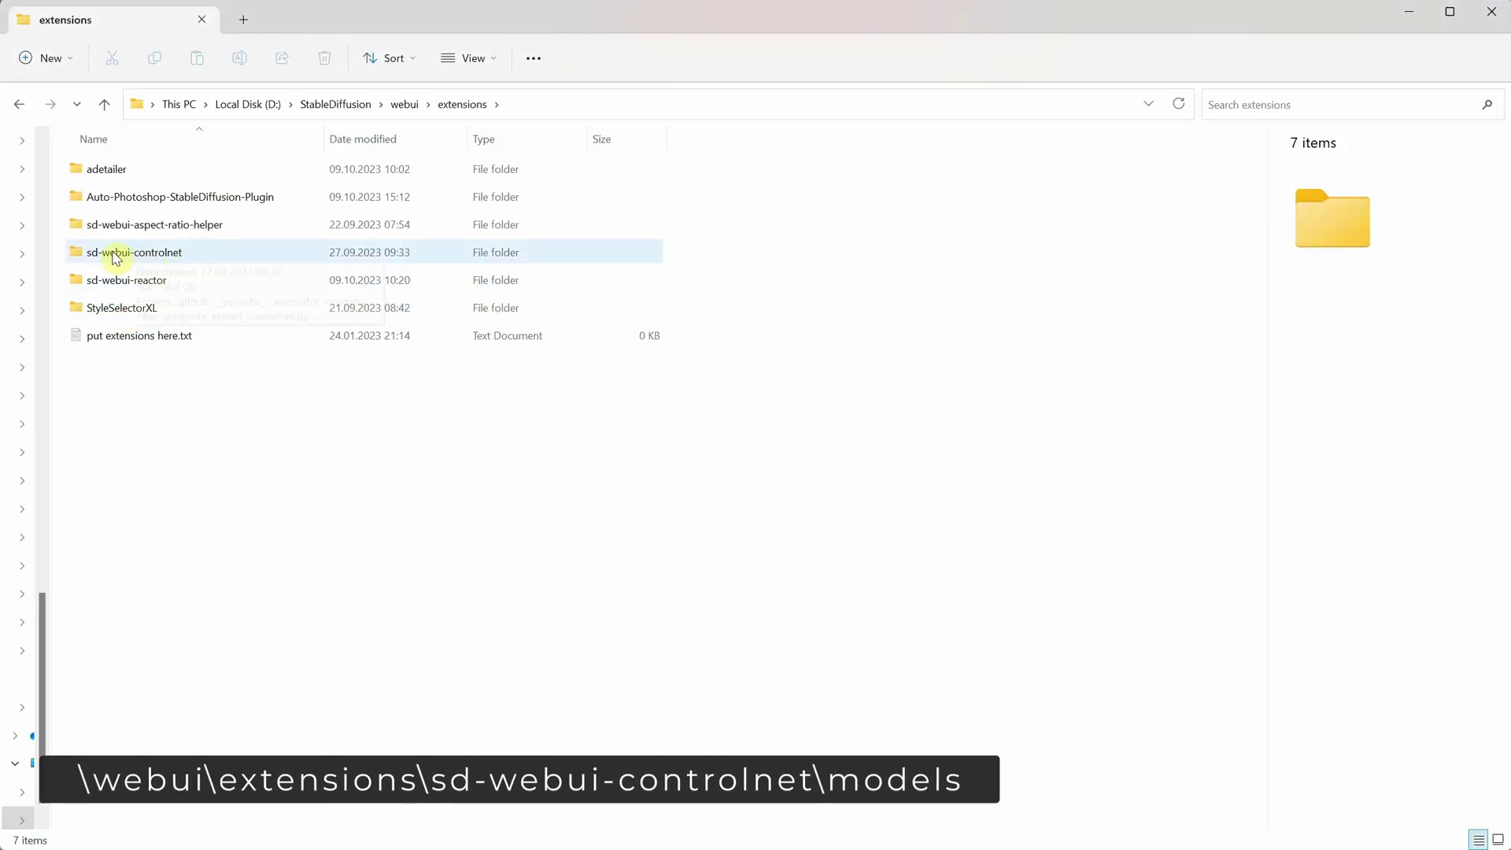
double_click(184, 252)
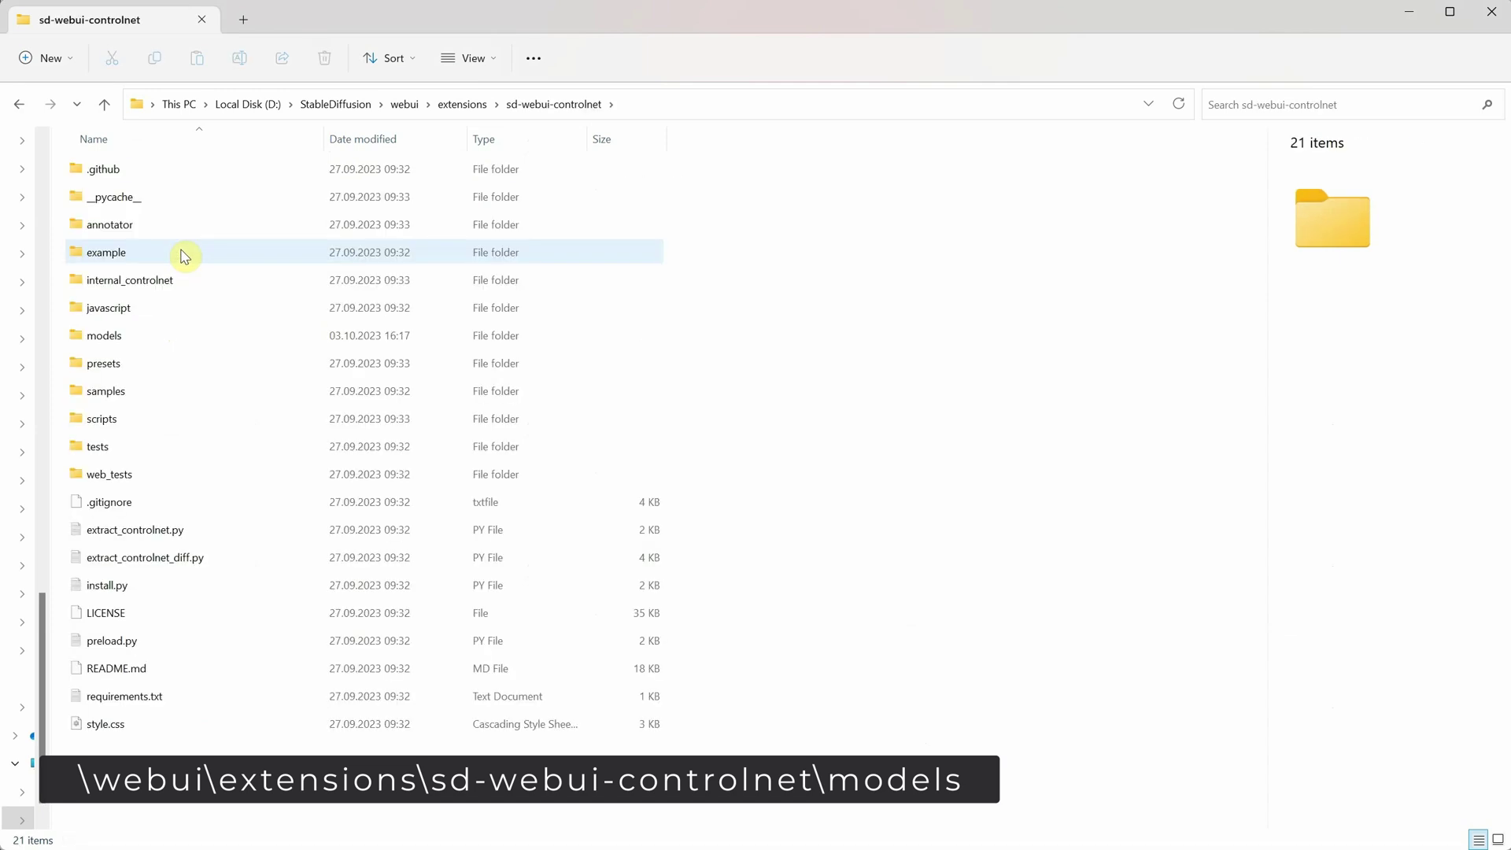
double_click(137, 337)
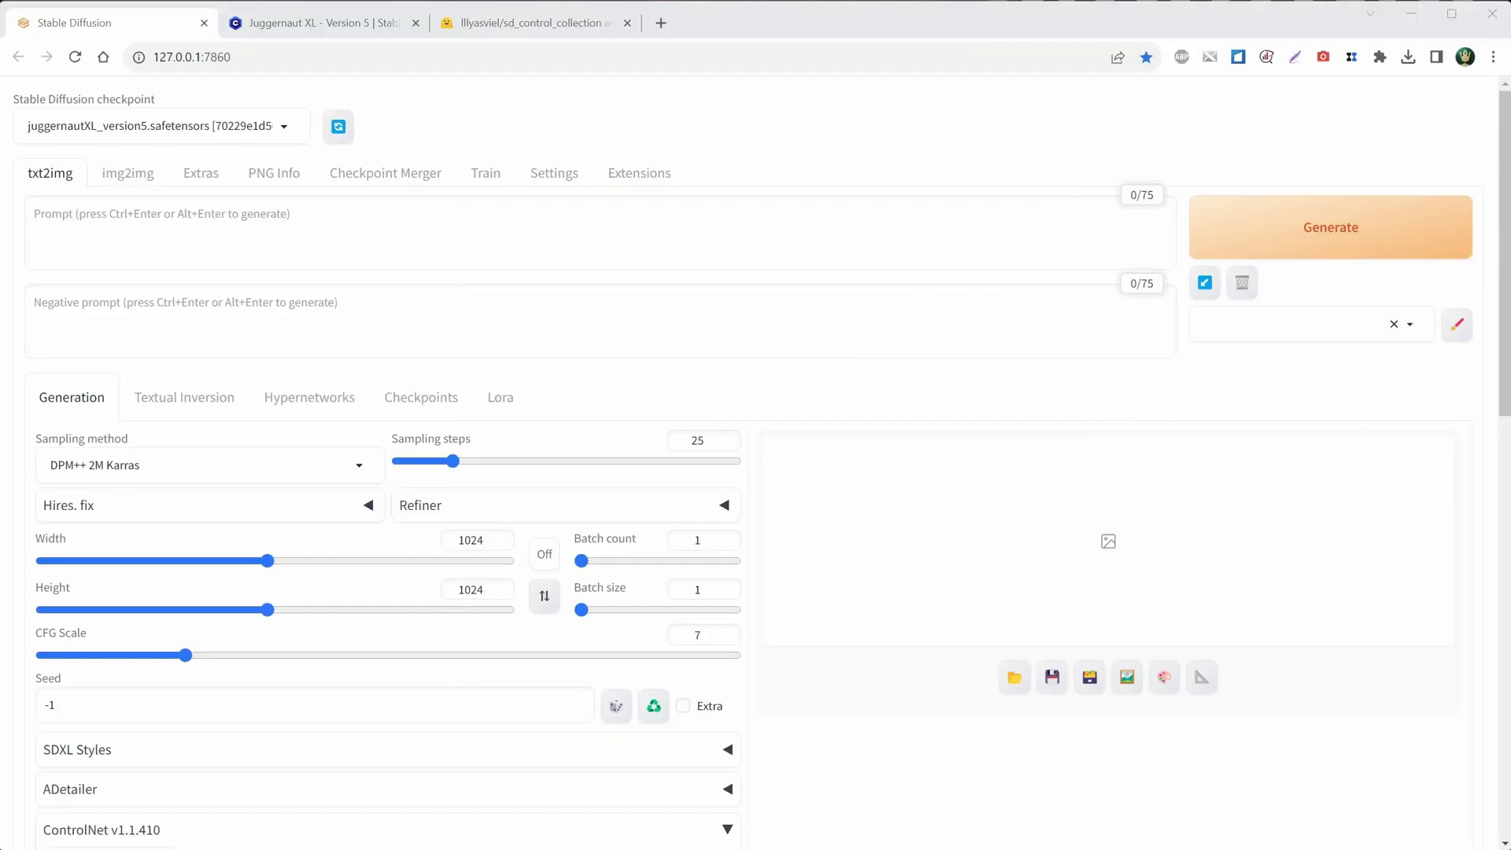
Step: Back in the WebUI, expand the ControlNet section
scroll(155, 650, down, 2)
click(155, 650)
scroll(148, 661, down, 5)
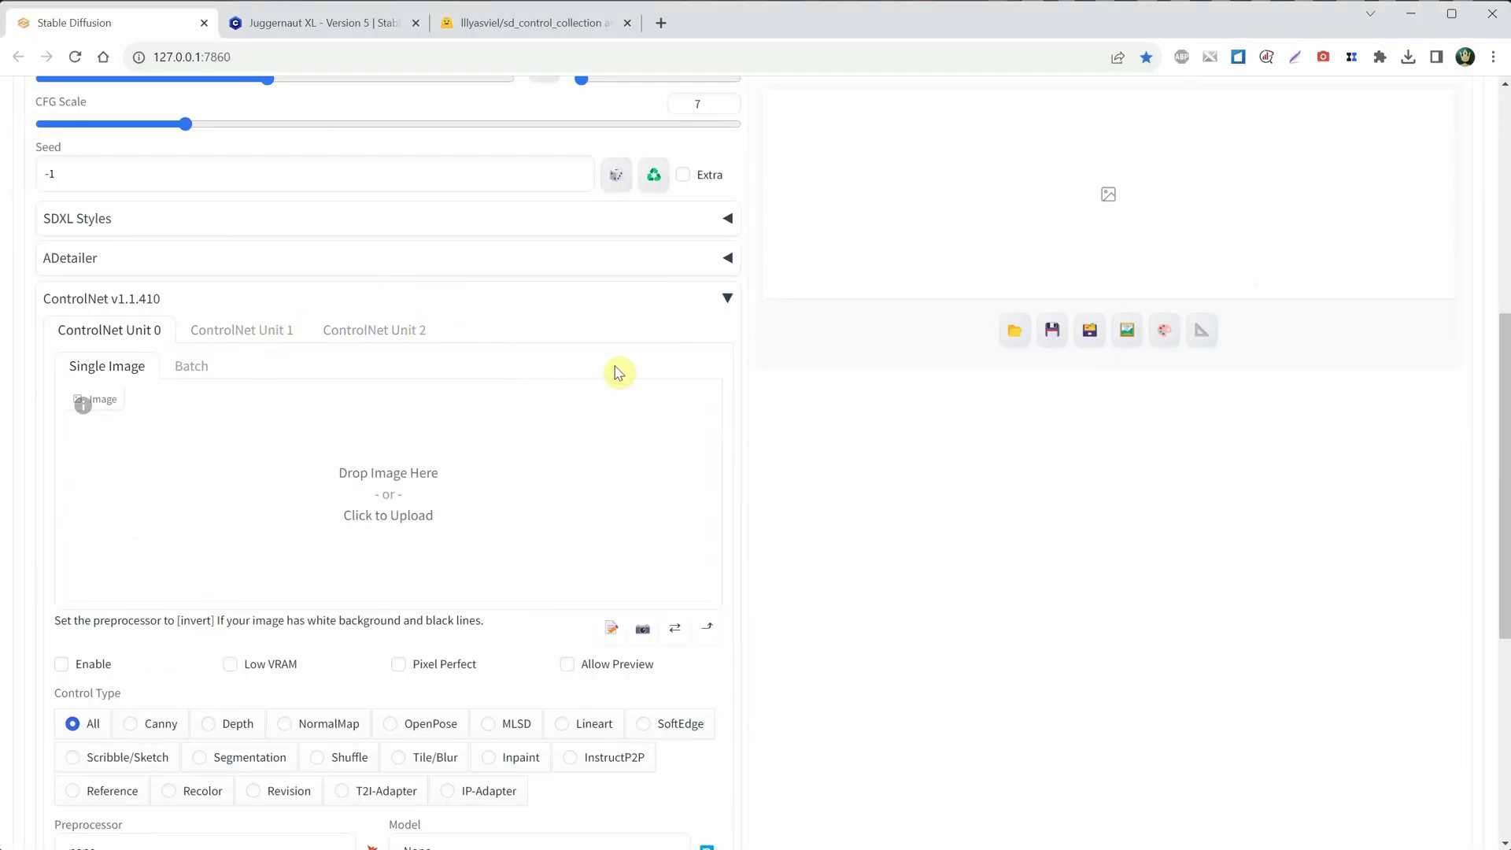
Step: Load Object.png as the ControlNet Unit 0 input image
click(439, 493)
click(118, 161)
double_click(118, 161)
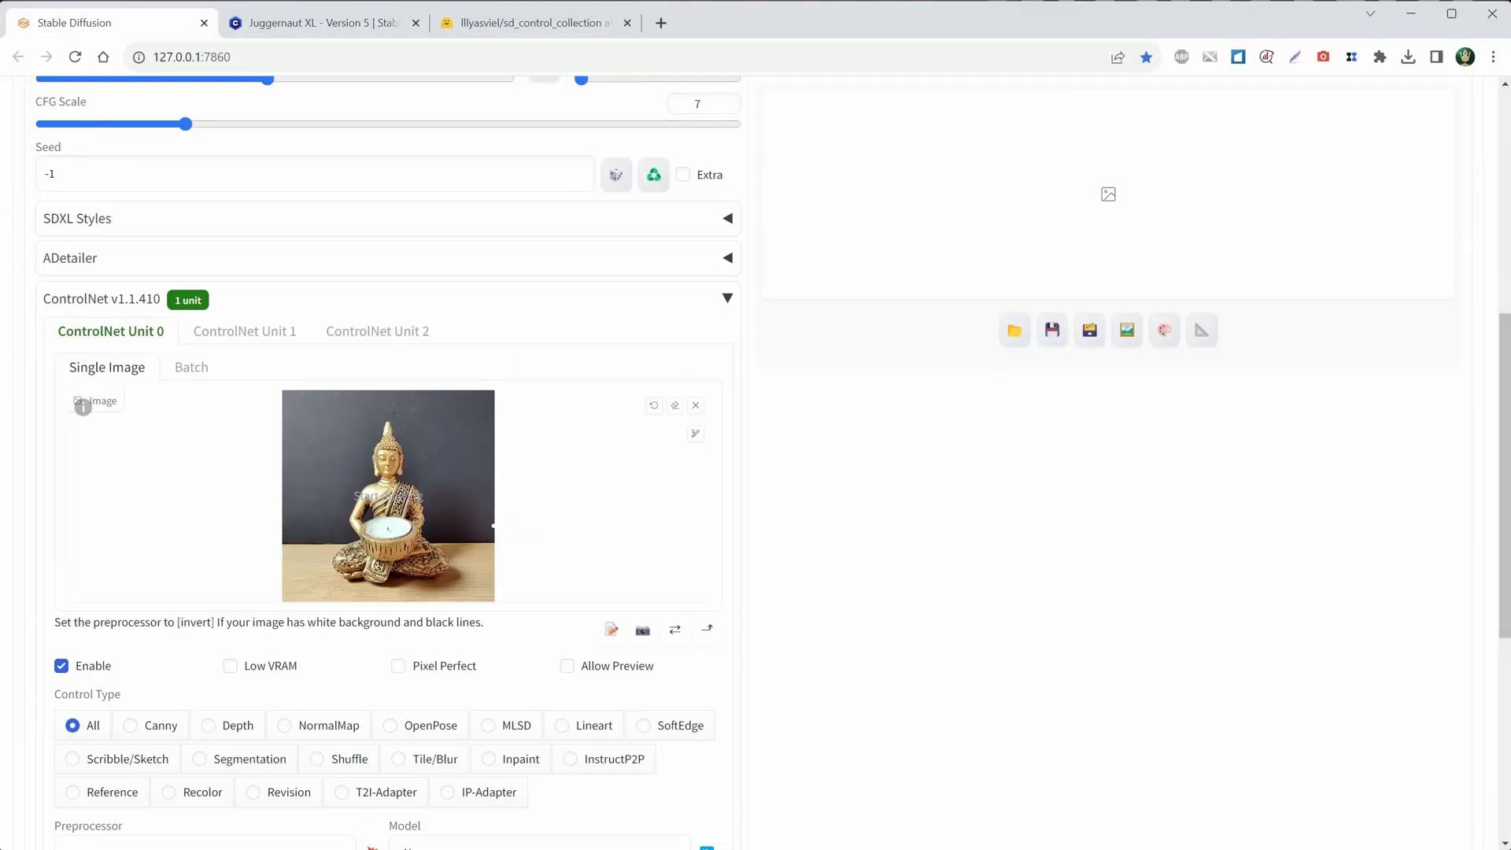
Step: Enable Unit 0 with Pixel Perfect and set the Control Type to Canny
click(62, 667)
click(62, 667)
click(400, 669)
scroll(159, 719, down, 2)
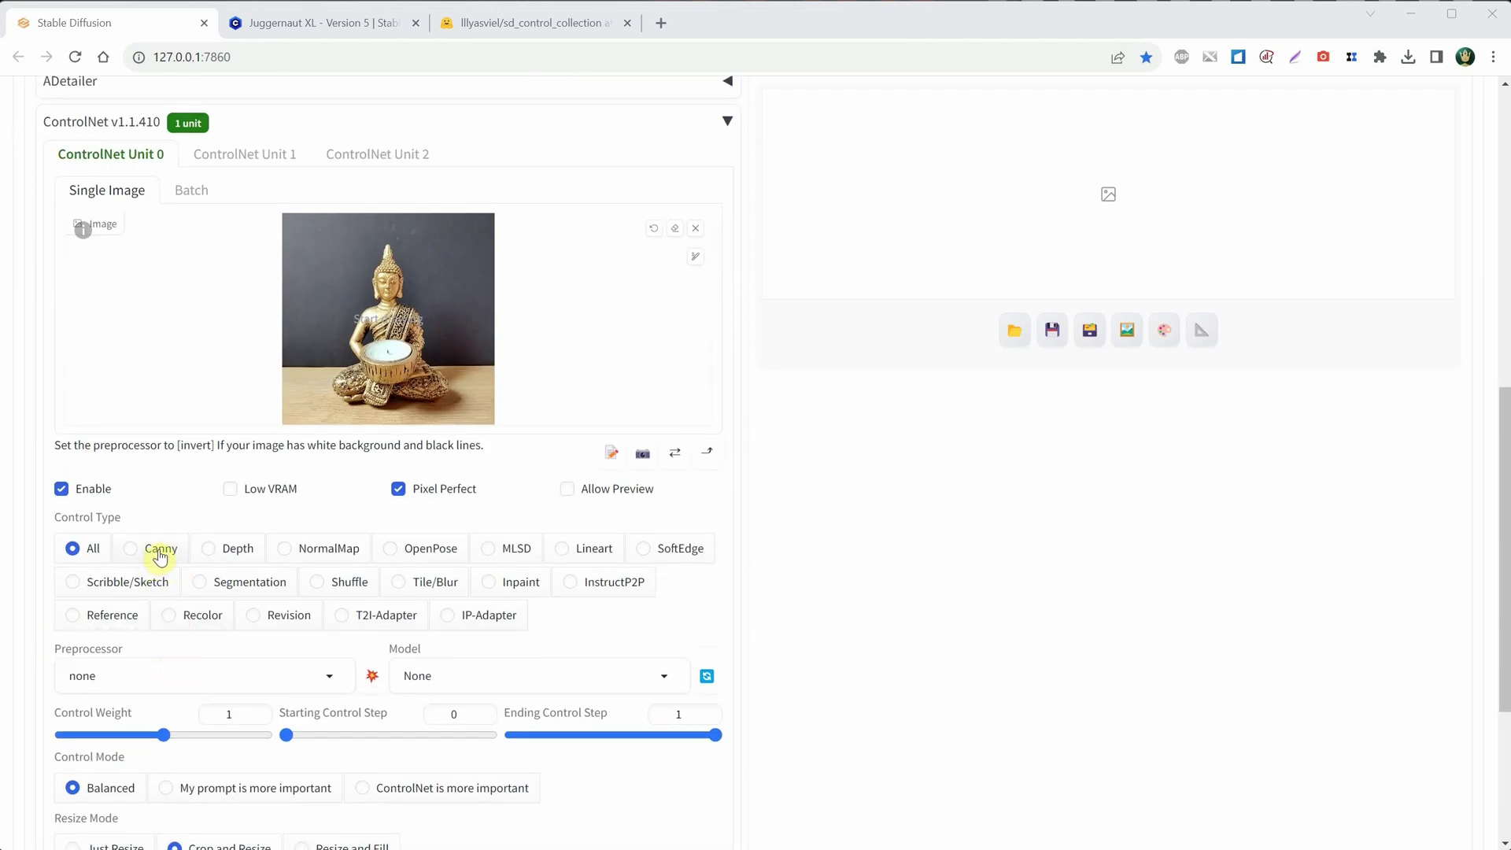
click(159, 556)
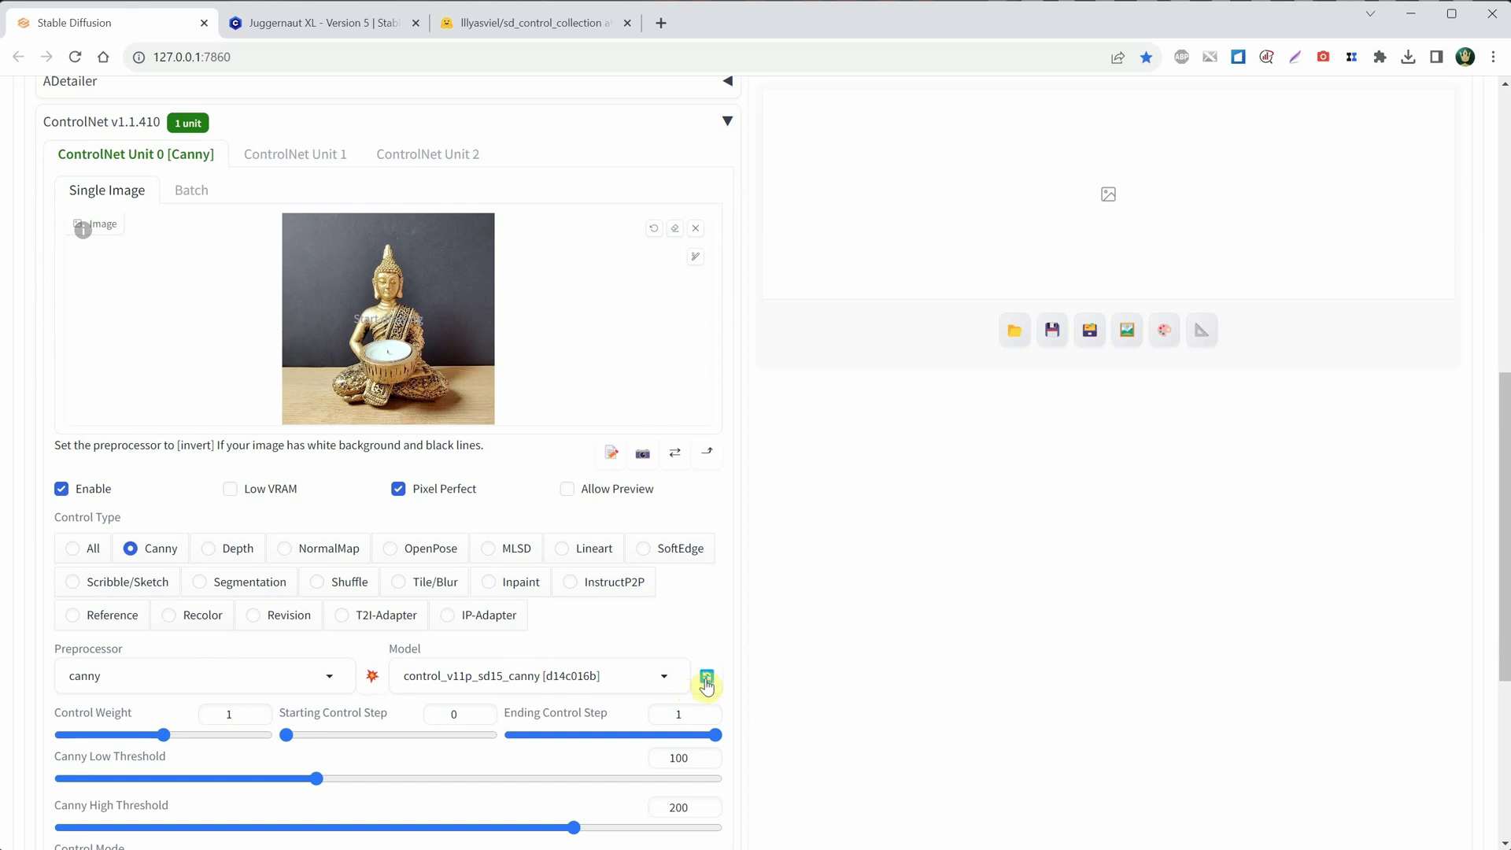
Step: Use the kohya_controllllite_xl_canny model with the canny preprocessor and 'My prompt is more important' mode
click(666, 678)
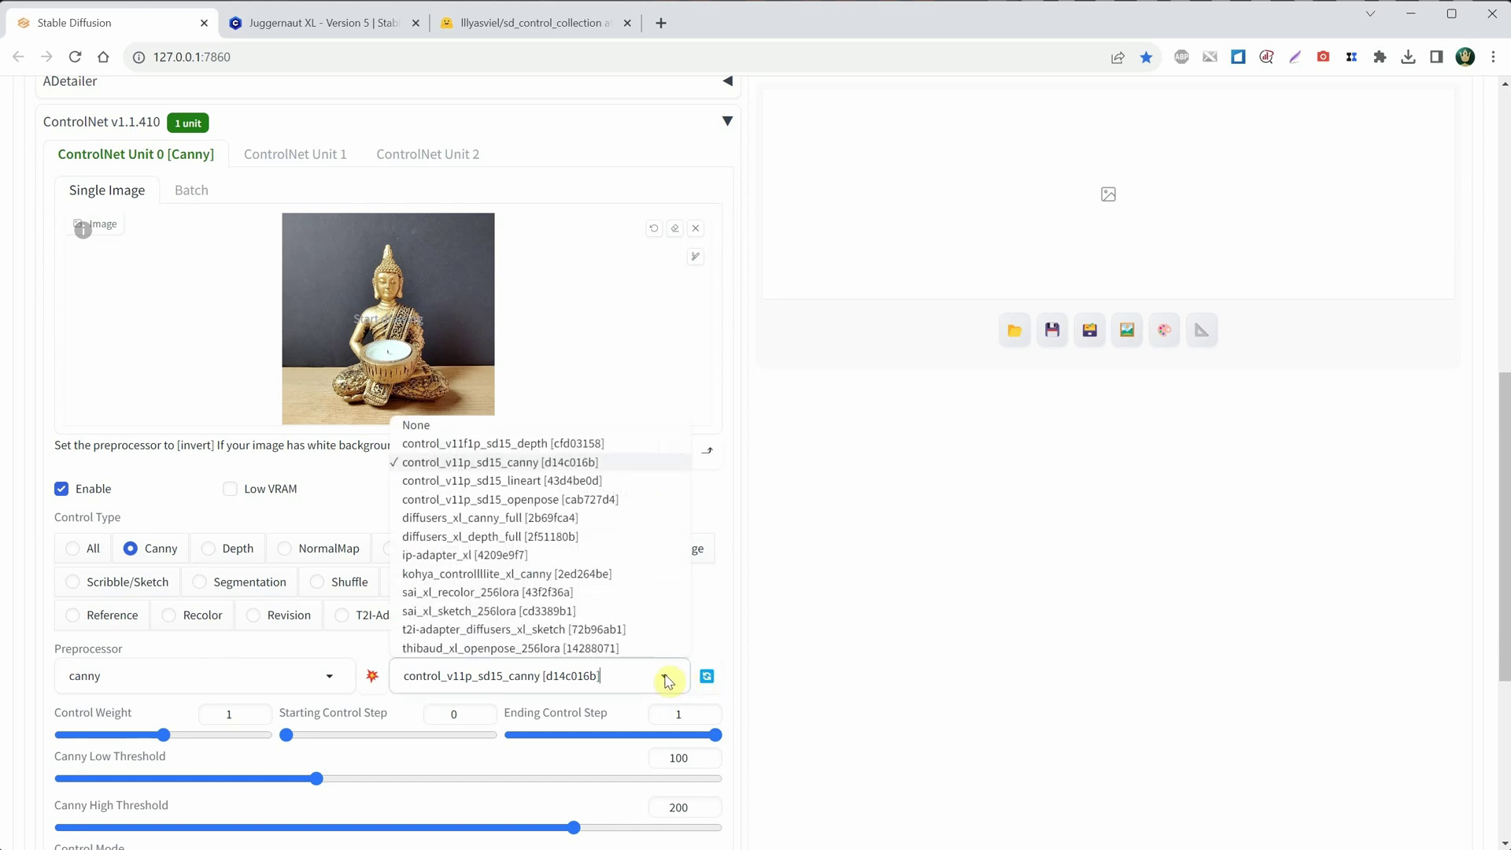
click(488, 580)
scroll(642, 544, down, 2)
click(171, 492)
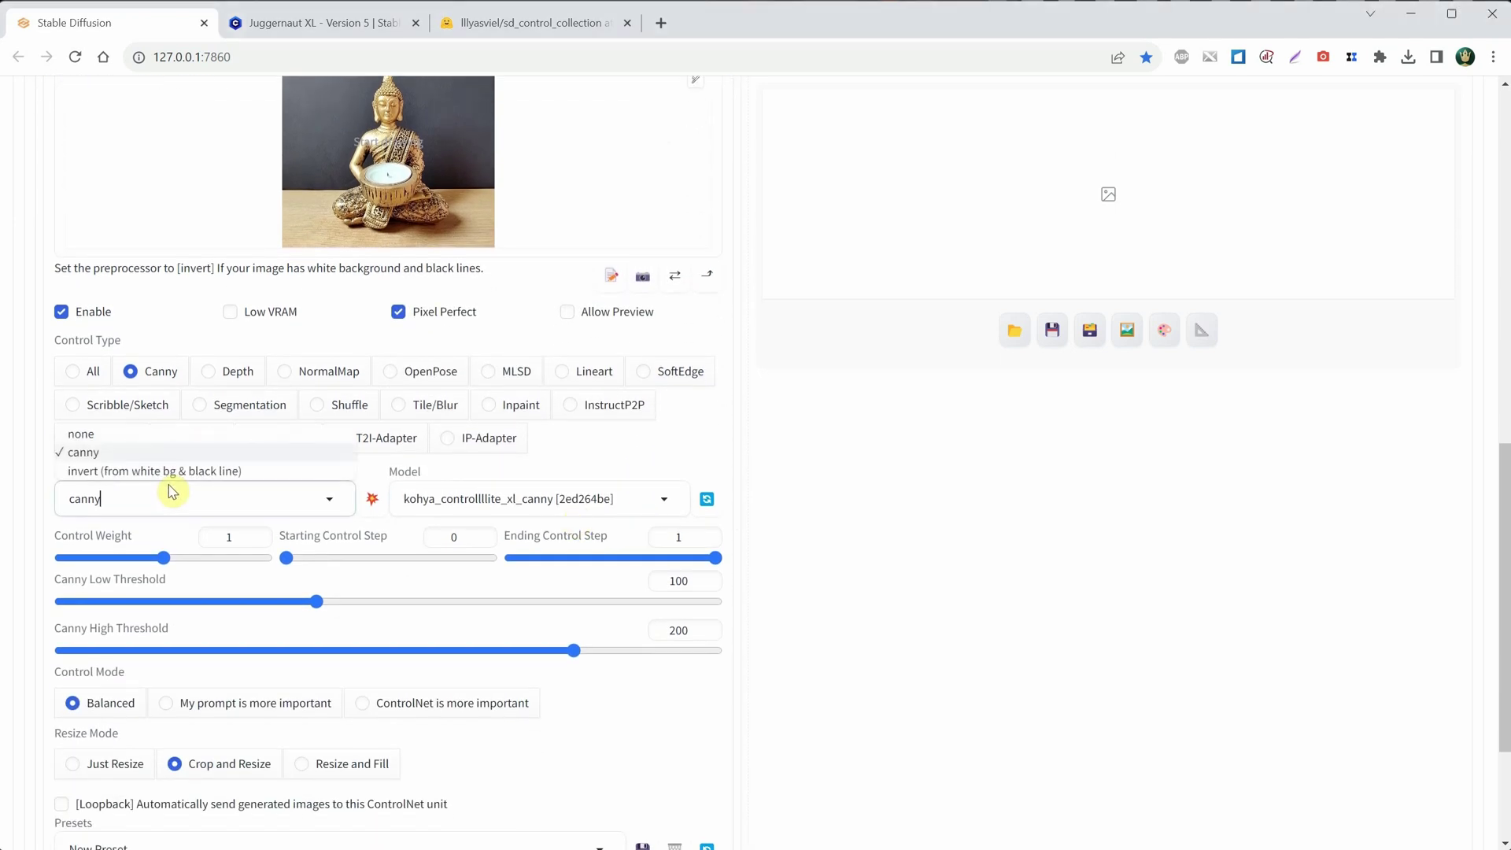
click(197, 455)
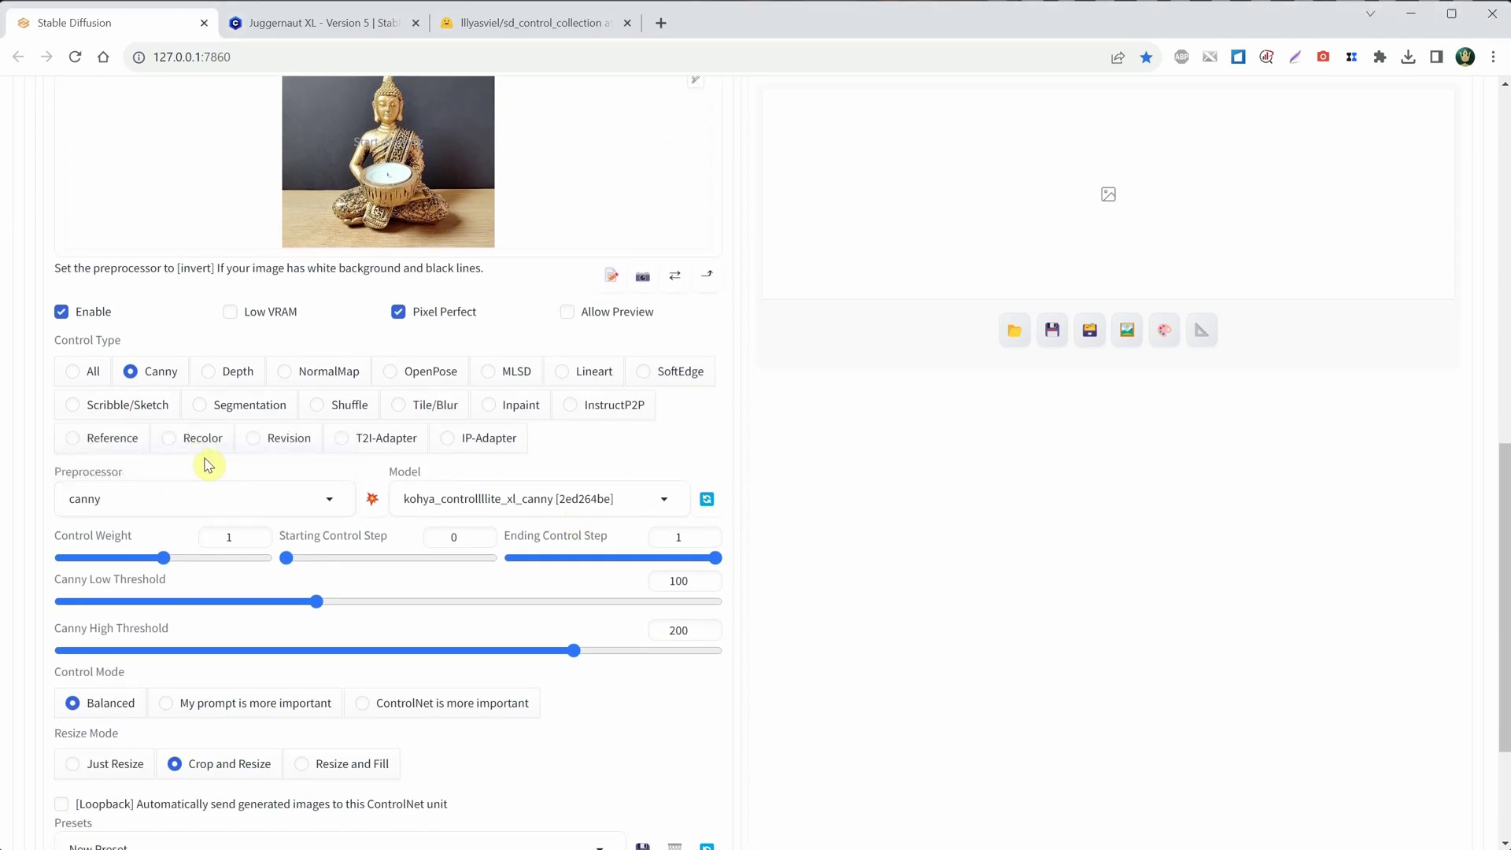
click(218, 712)
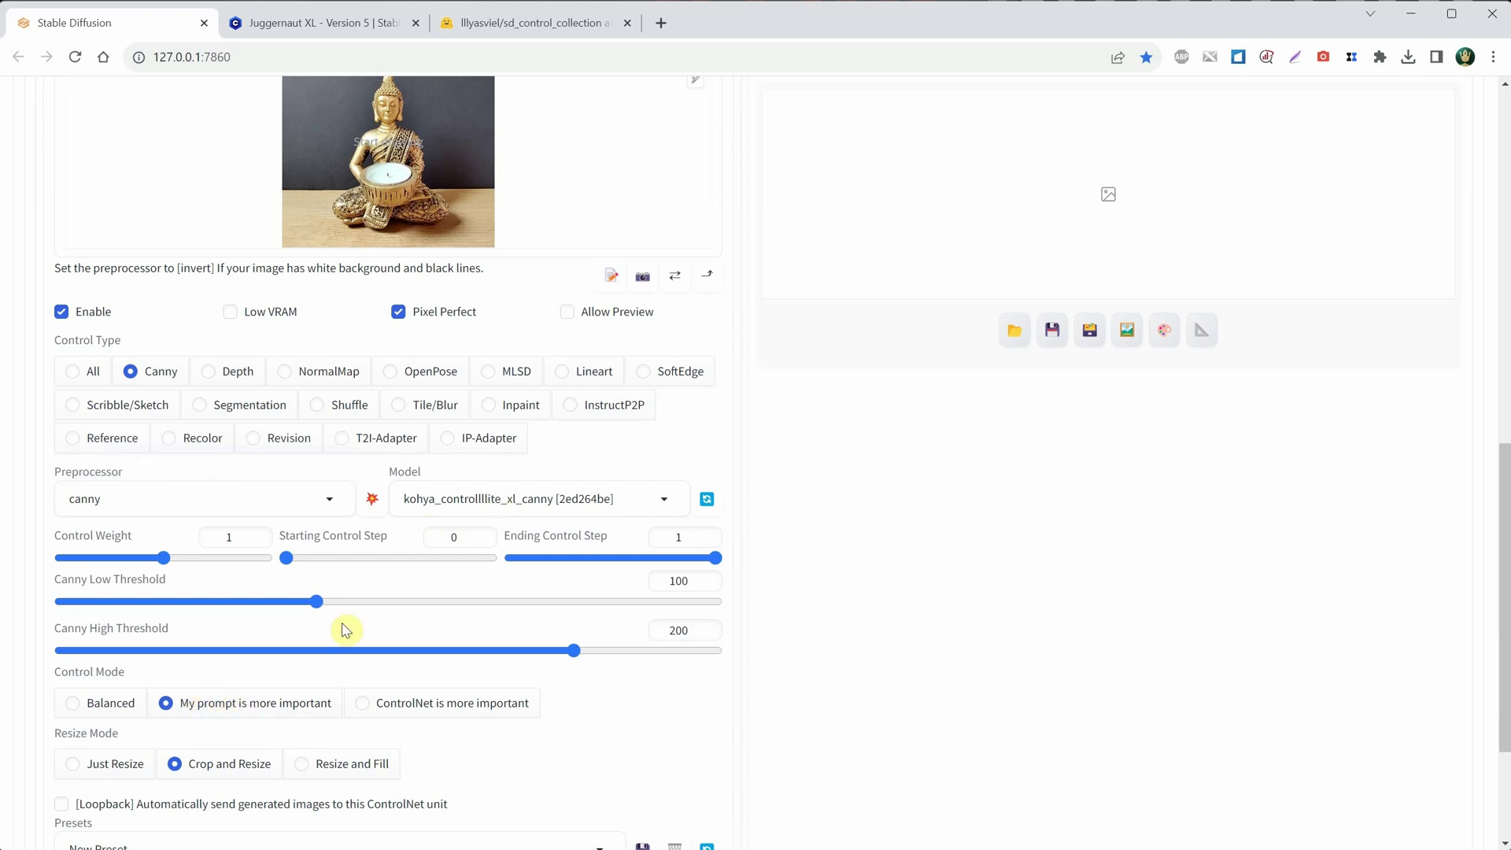
Step: Paste the cartoon monk scene prompt and the negative prompt of unwanted traits
scroll(860, 351, up, 15)
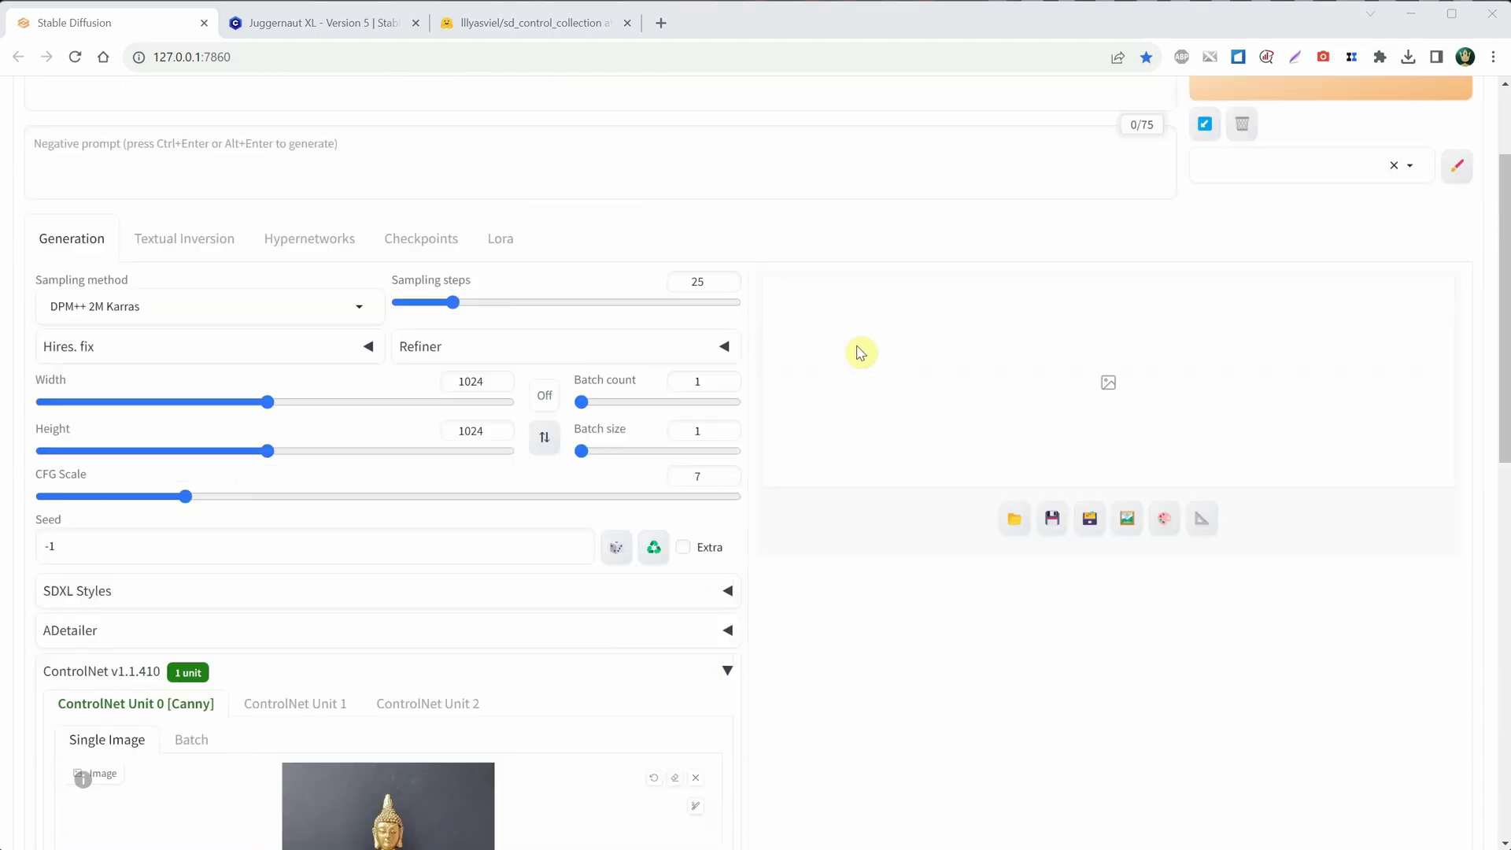
click(391, 223)
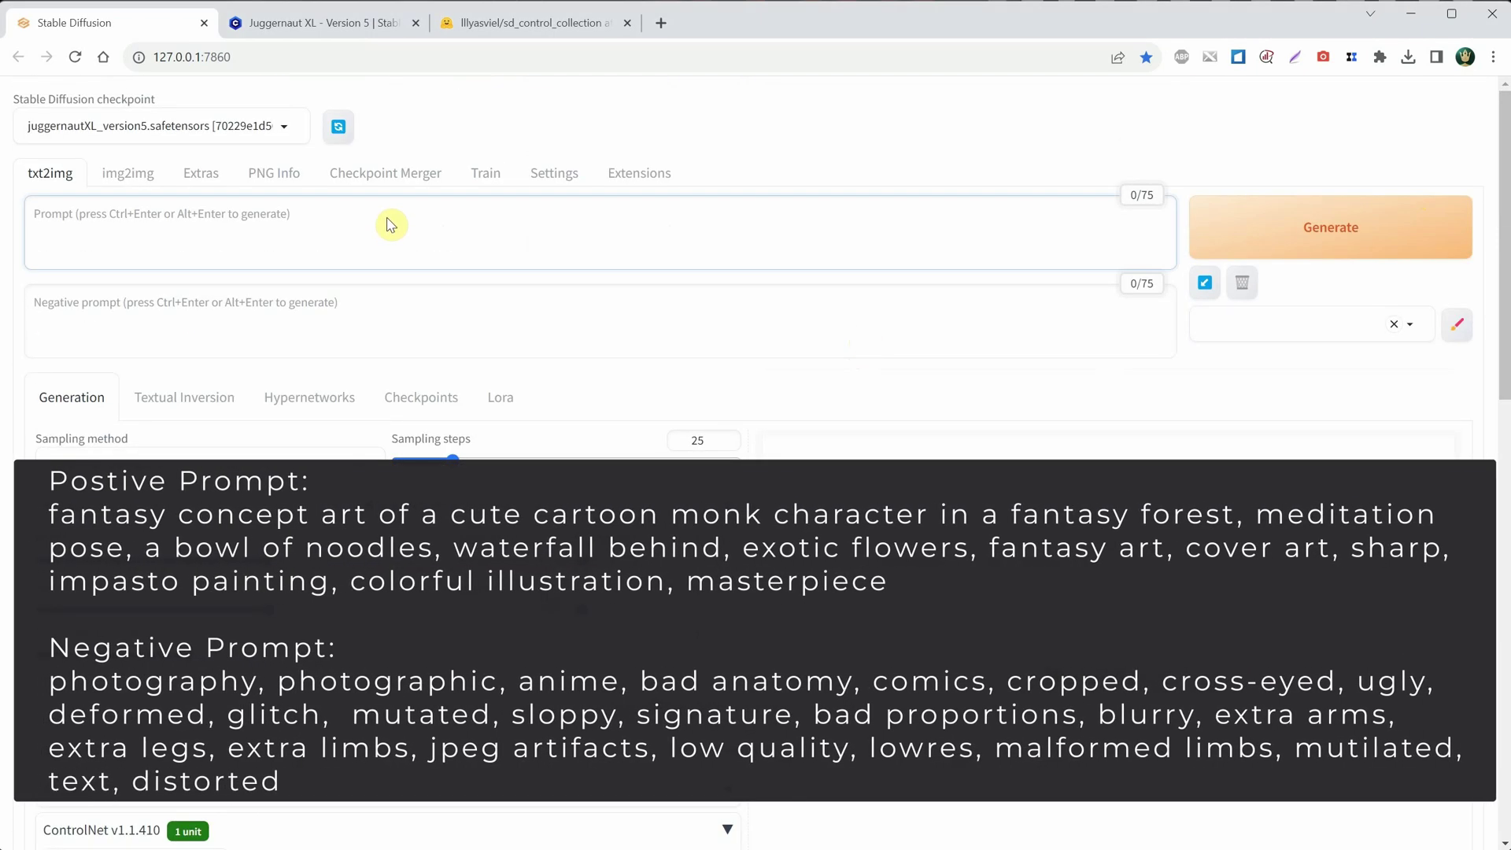
text(fantasy concept art of a cute cartoon monk character in a fantasy forest, meditation pose, a bowl of noodles, waterfall behind, exotic flowers, fantasy art, cover art, sharp, impasto painting, colorful illustration, masterpiece)
click(521, 314)
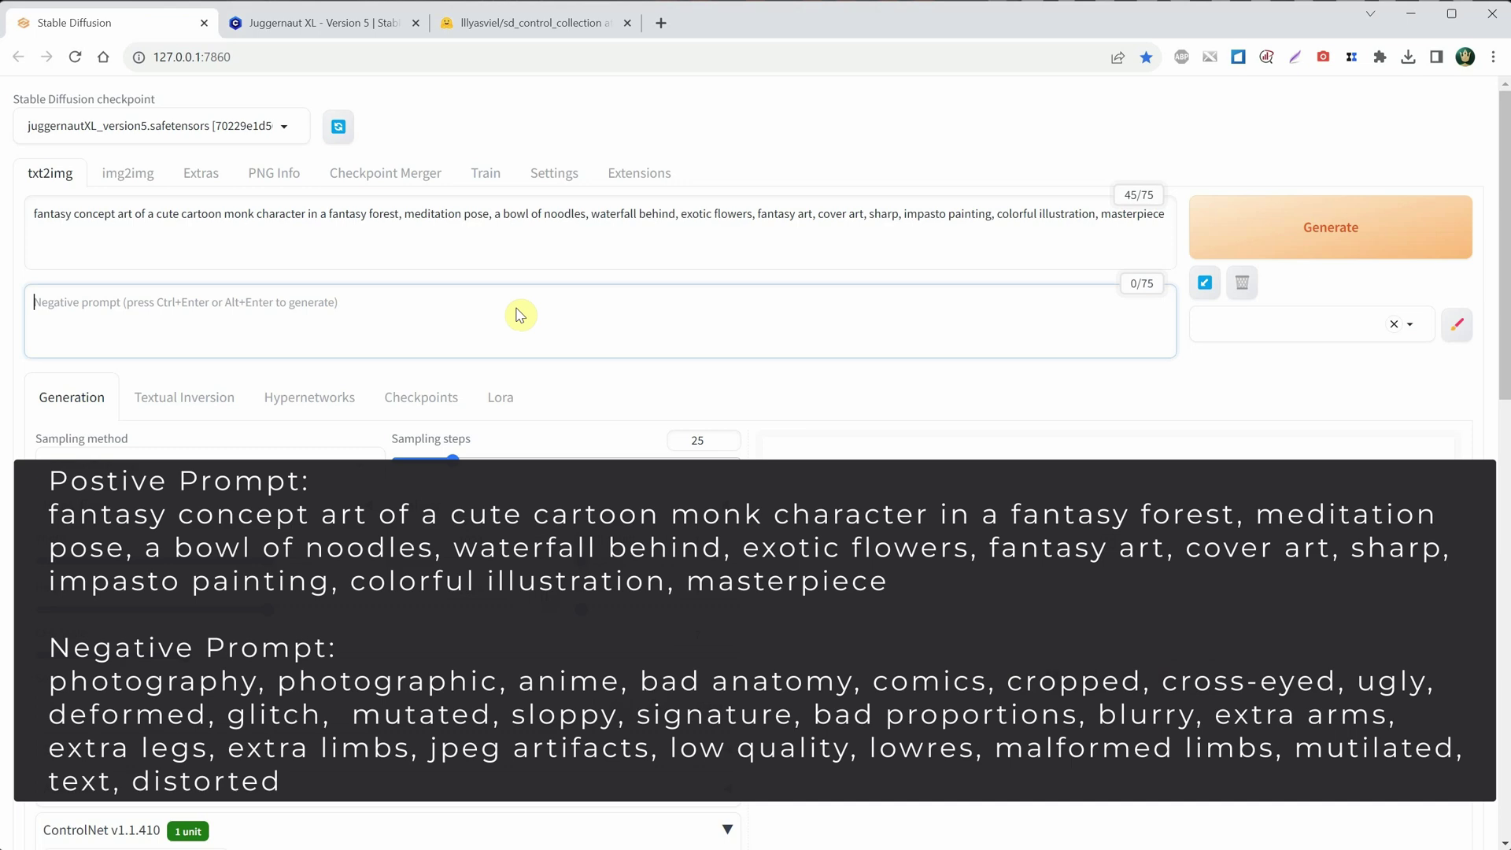
text(photography, photographic, anime, bad anatomy, comics, cropped, cross-eyed, ugly, deformed, glitch,  mutated, sloppy, signature, bad proportions, blurry, extra arms, extra legs, extra limbs, jpeg artifacts, low quality, lowres, malformed limbs, mutilated, text, distorted)
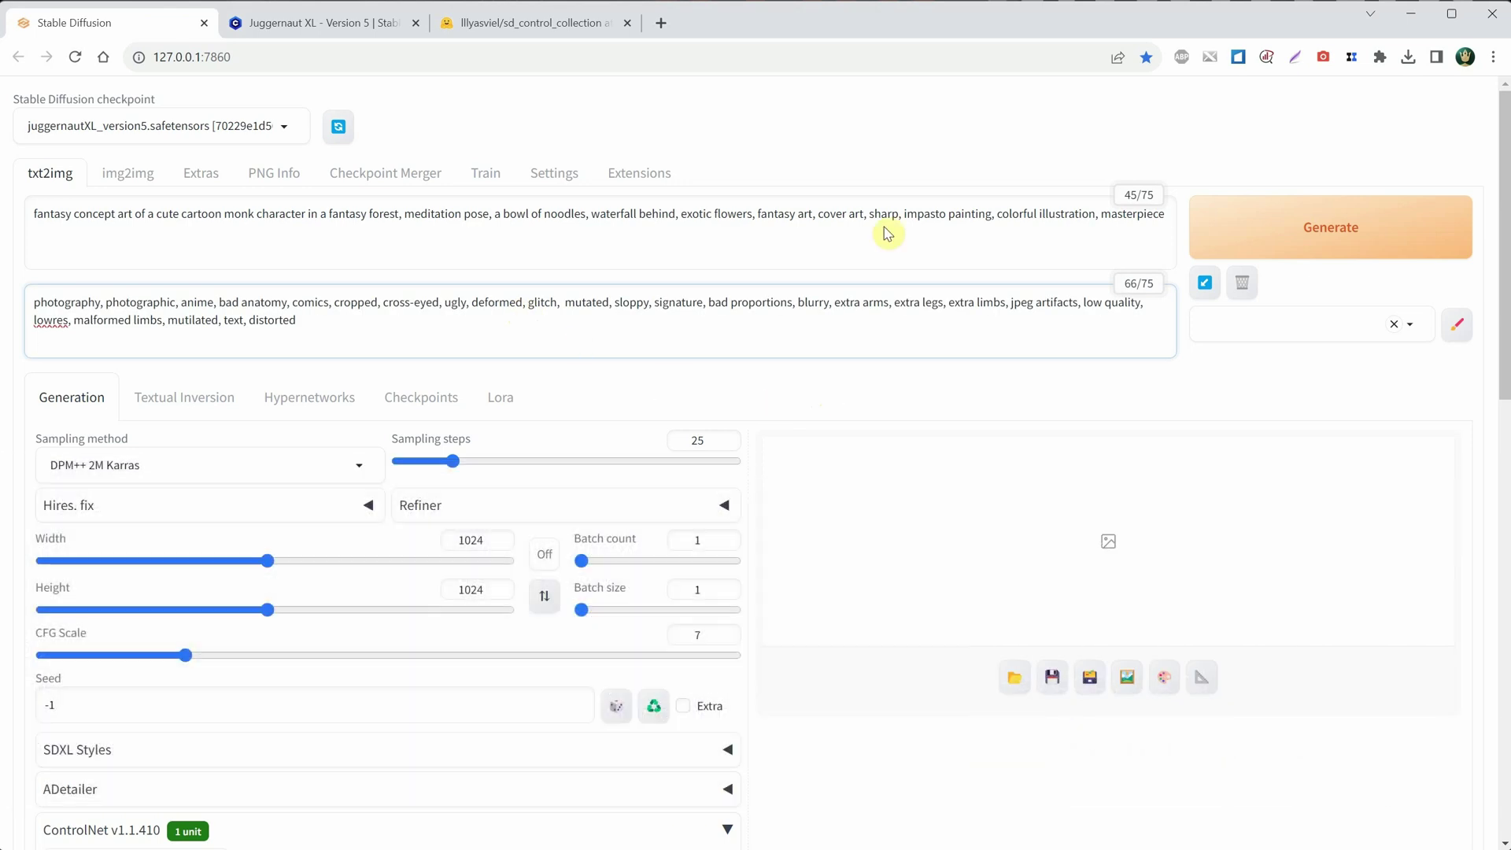
Step: Review both prompts, the 25 sampling steps and the 1024×1024 image size
click(888, 230)
click(524, 314)
click(696, 440)
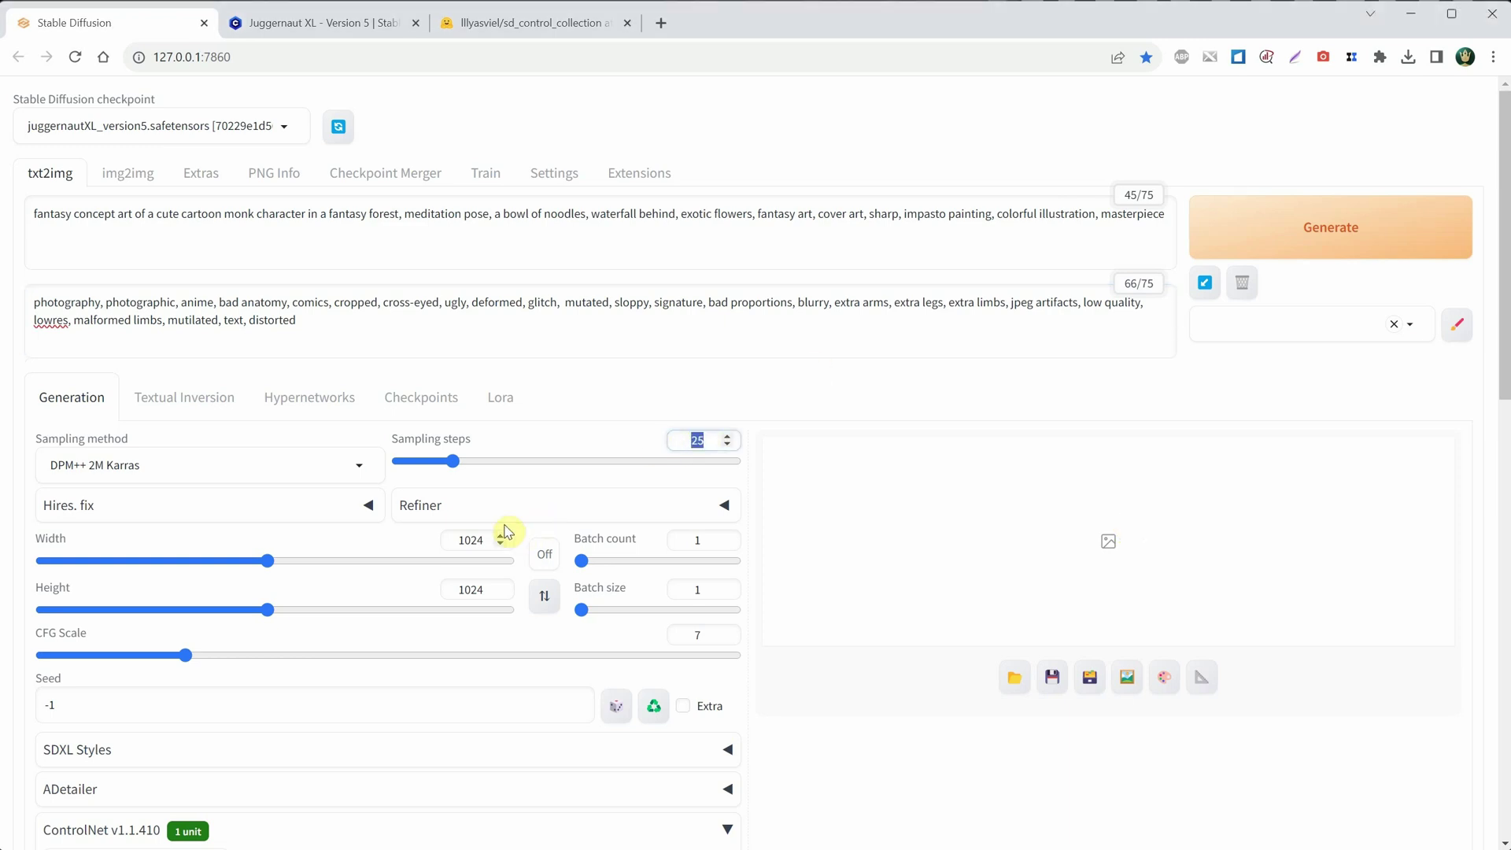
drag(483, 540, 414, 548)
drag(477, 589, 411, 600)
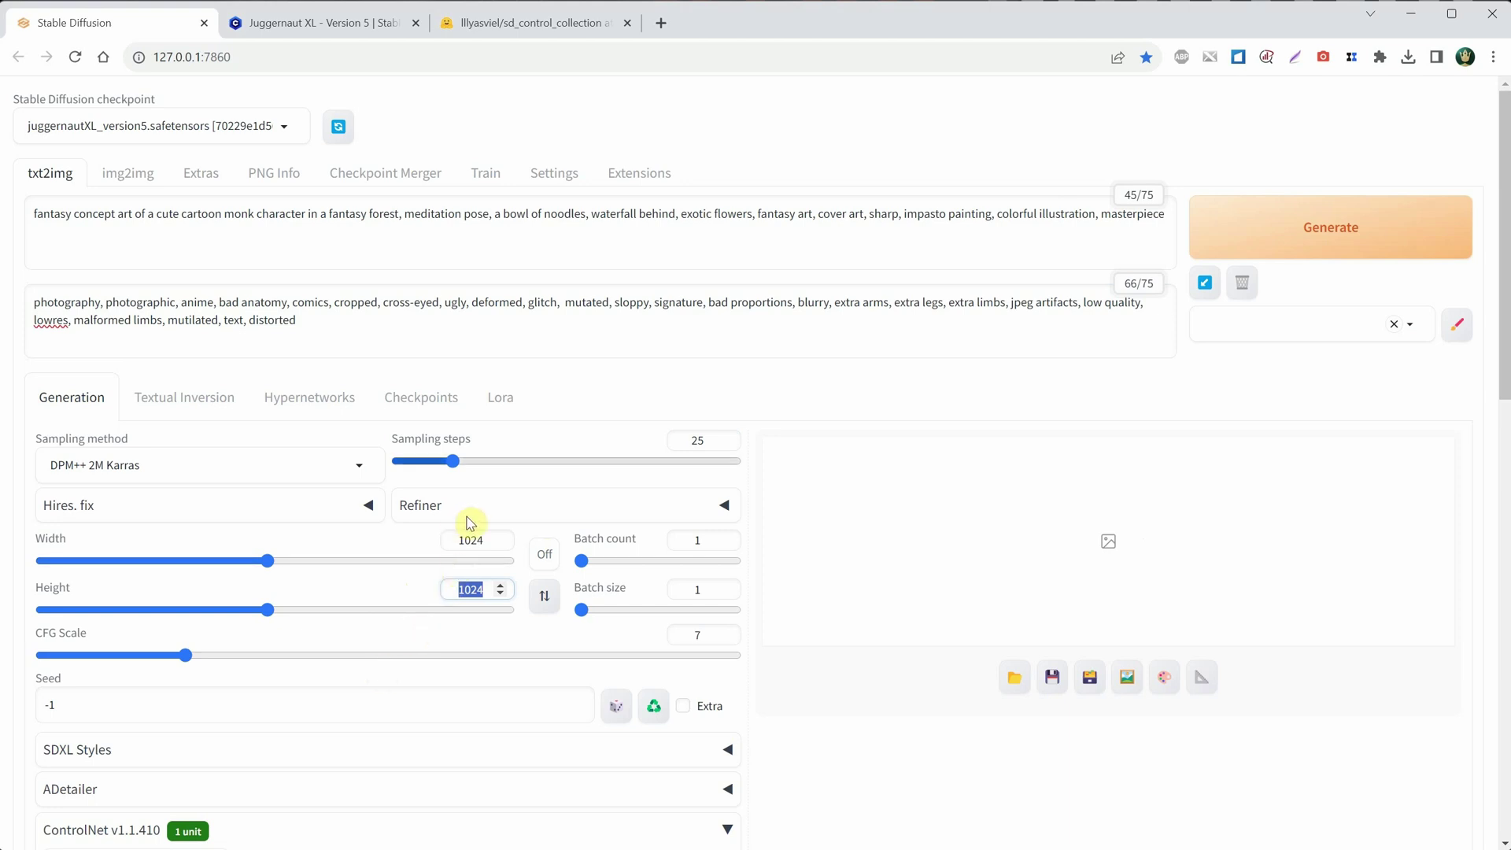
click(770, 250)
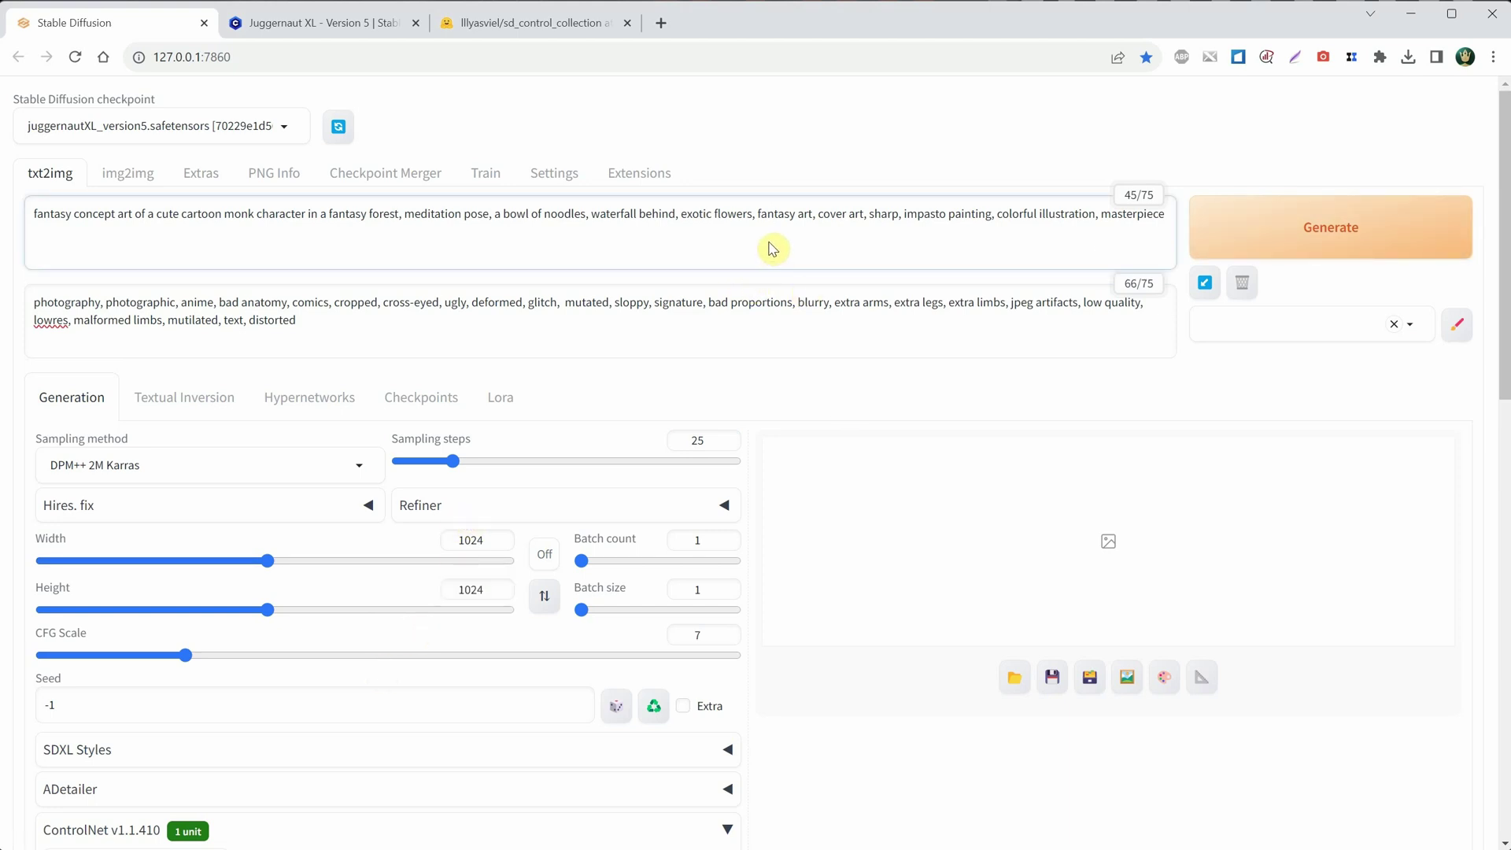
click(527, 323)
scroll(530, 320, down, 1)
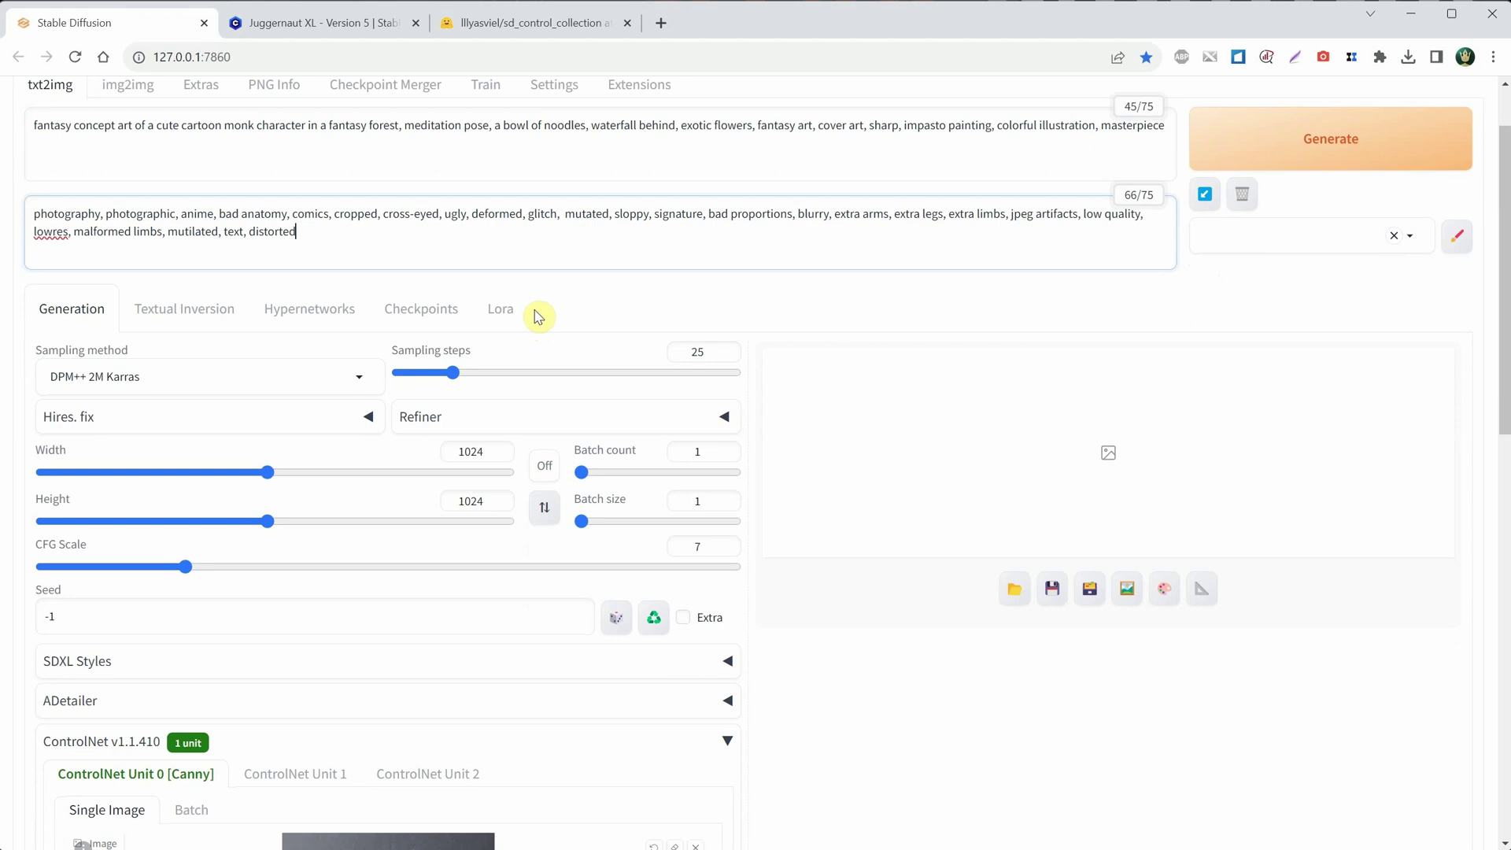
click(700, 352)
scroll(669, 338, down, 2)
scroll(503, 333, down, 5)
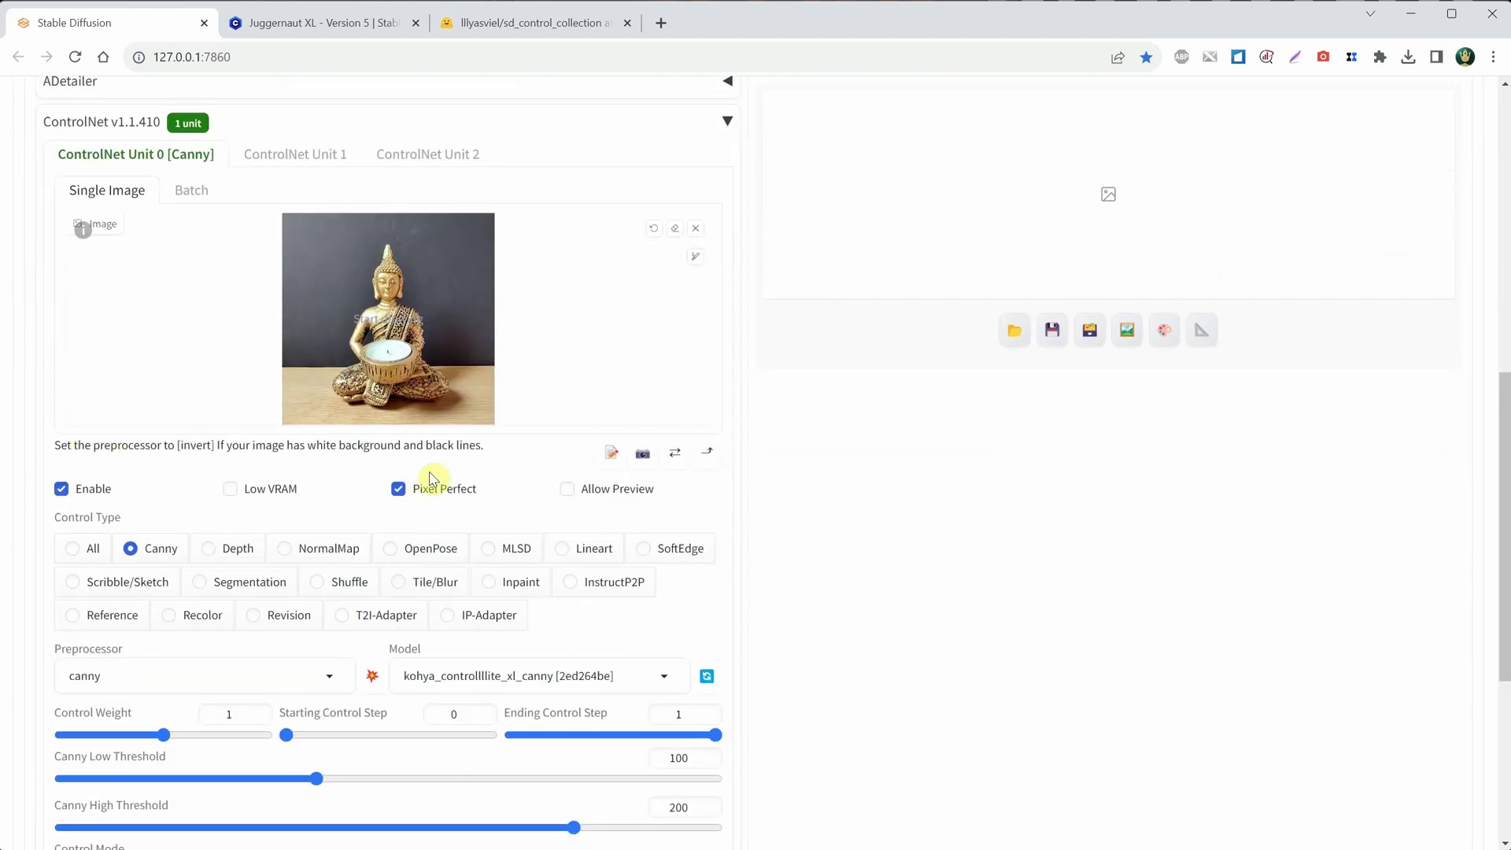
scroll(780, 382, up, 9)
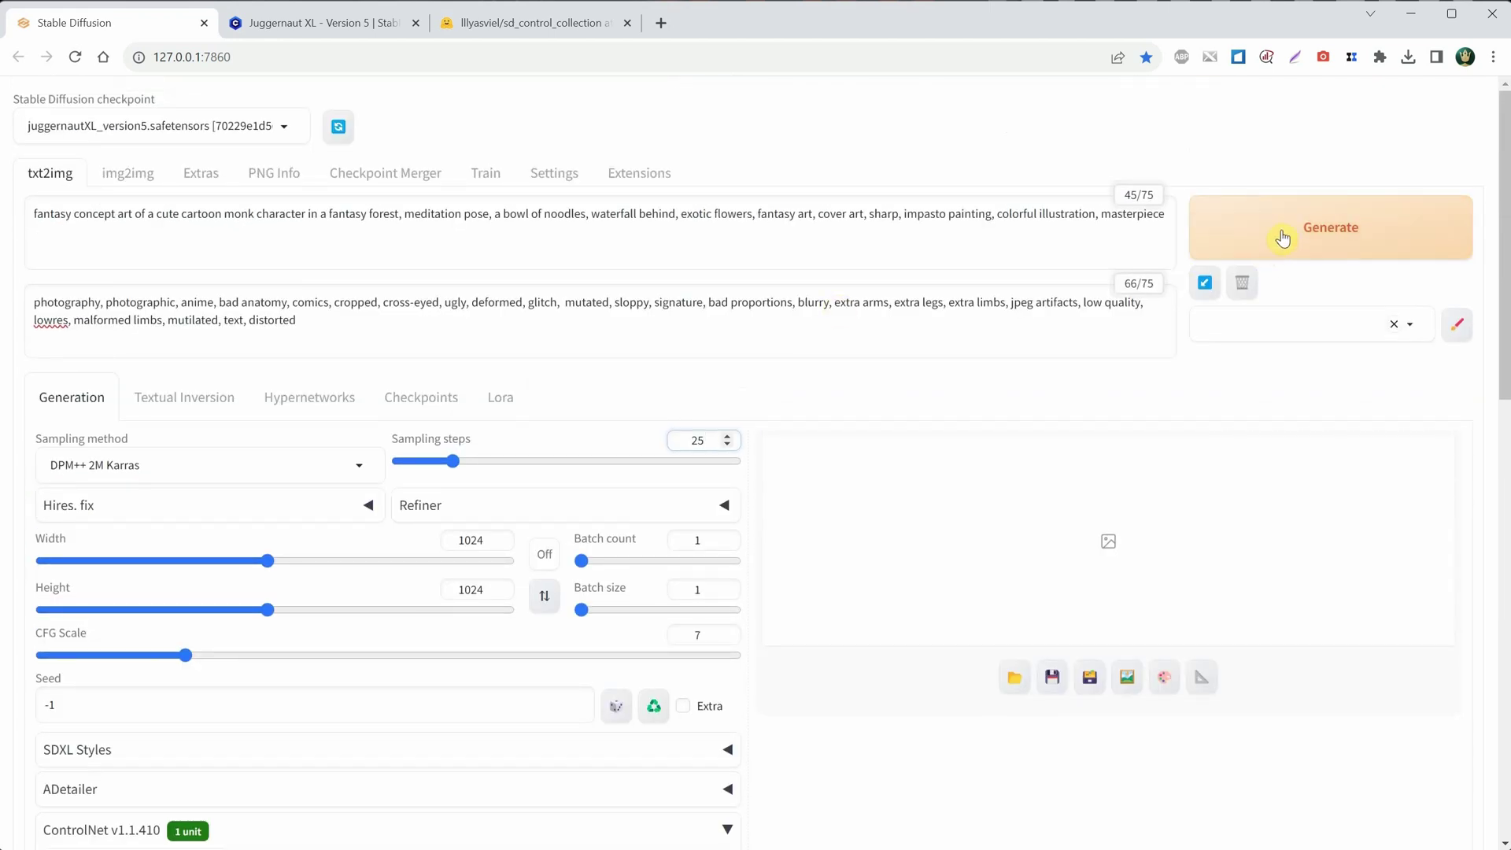
Step: Generate the 1024×1024 monk-with-noodles image and inspect it full size in the lightbox
click(1283, 237)
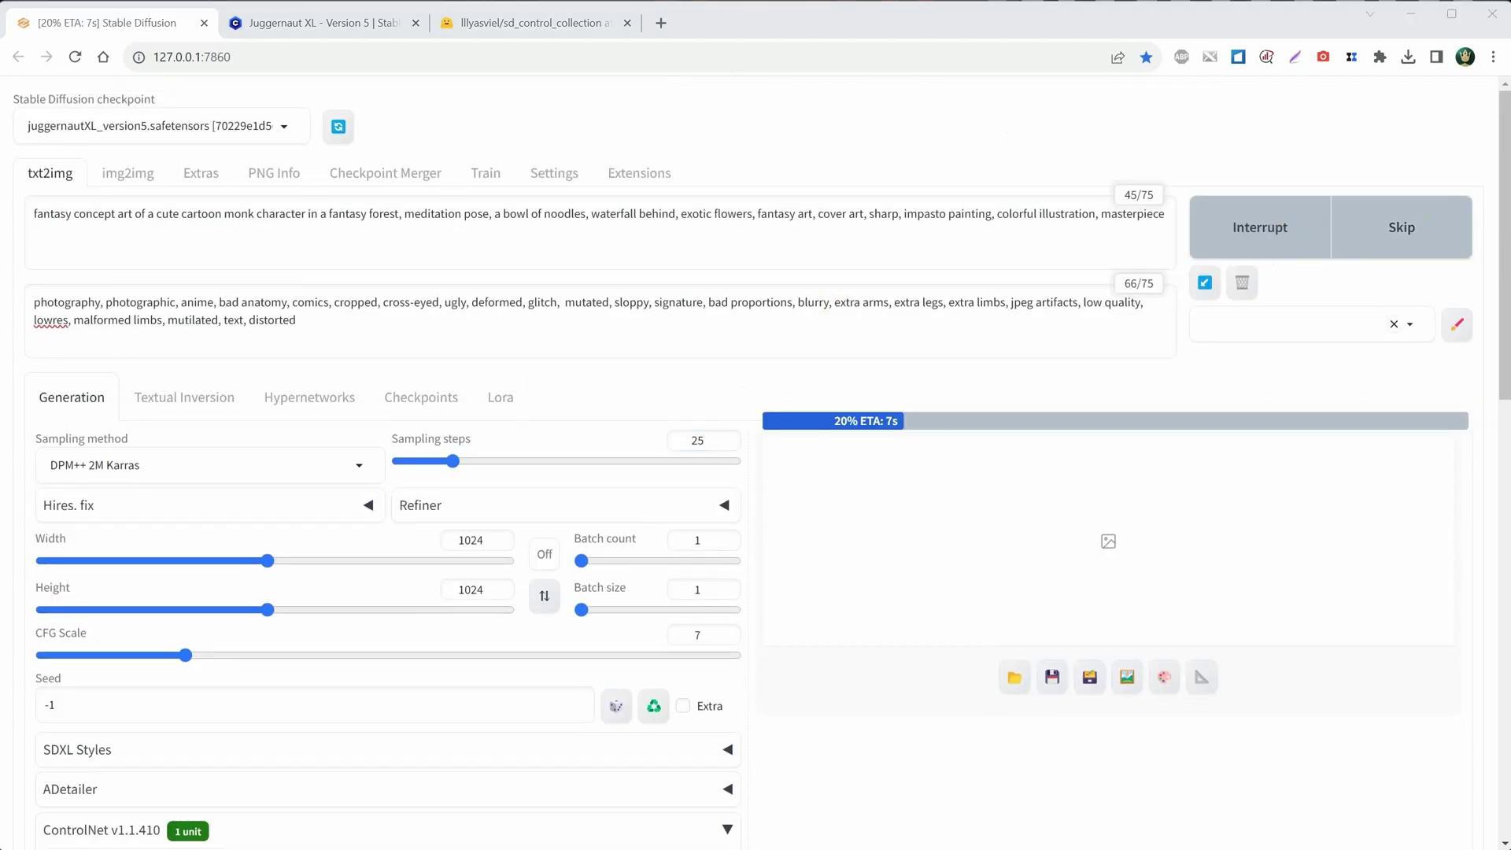
click(1118, 590)
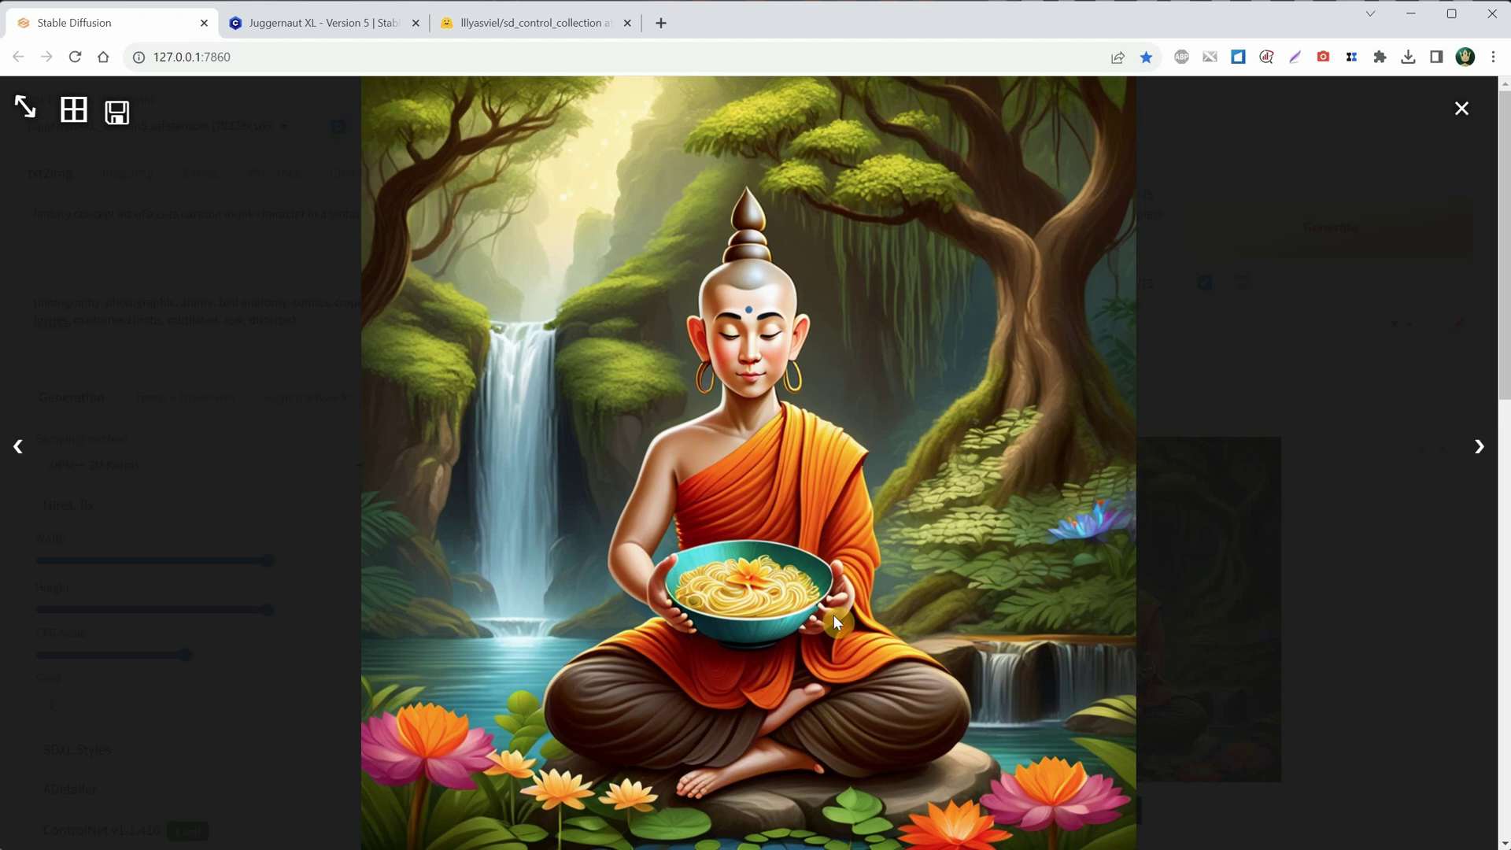
click(1462, 111)
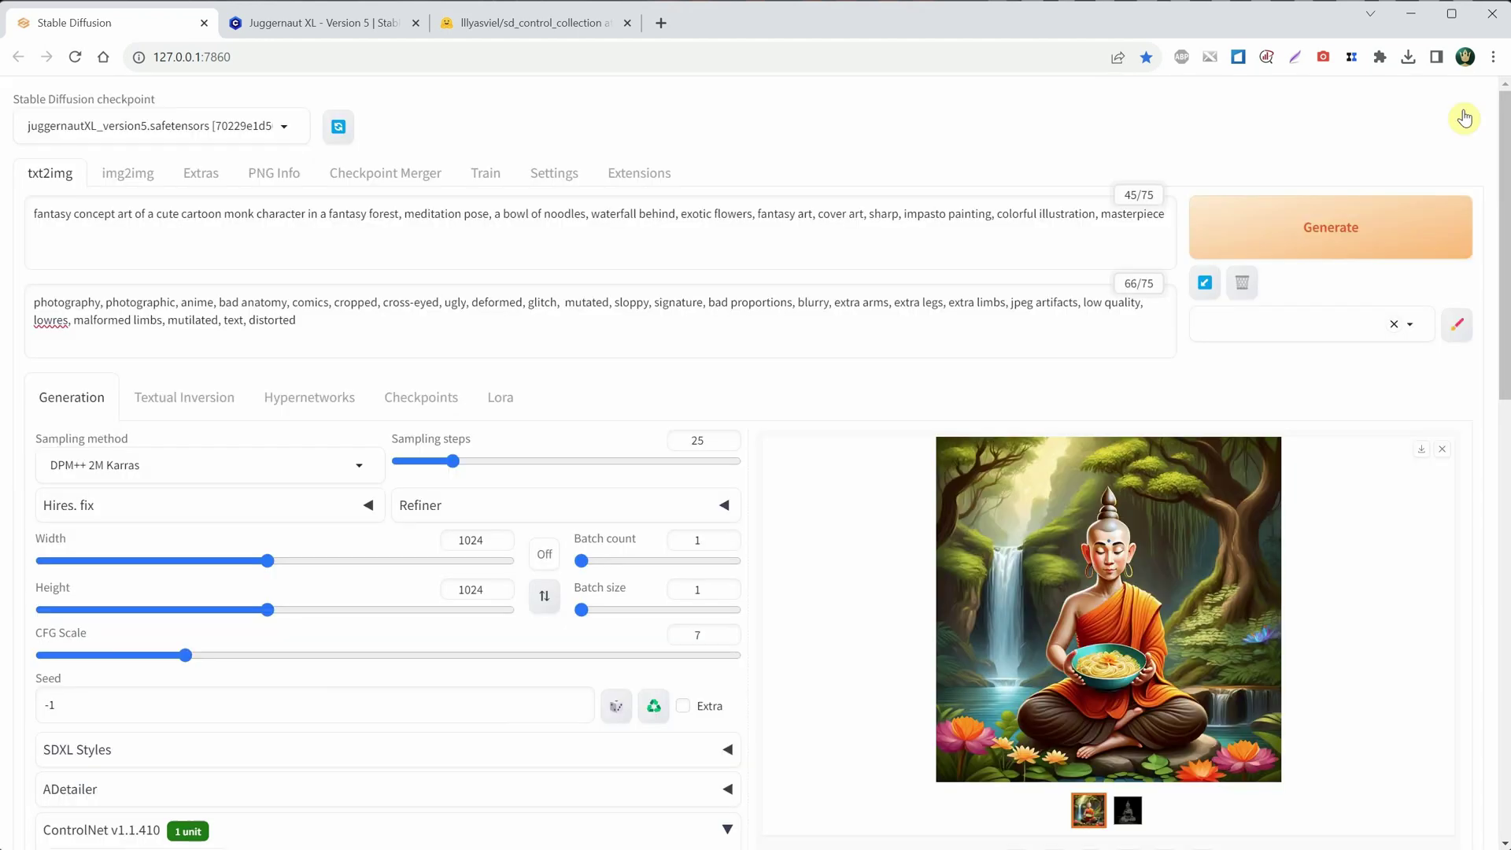
scroll(803, 324, down, 9)
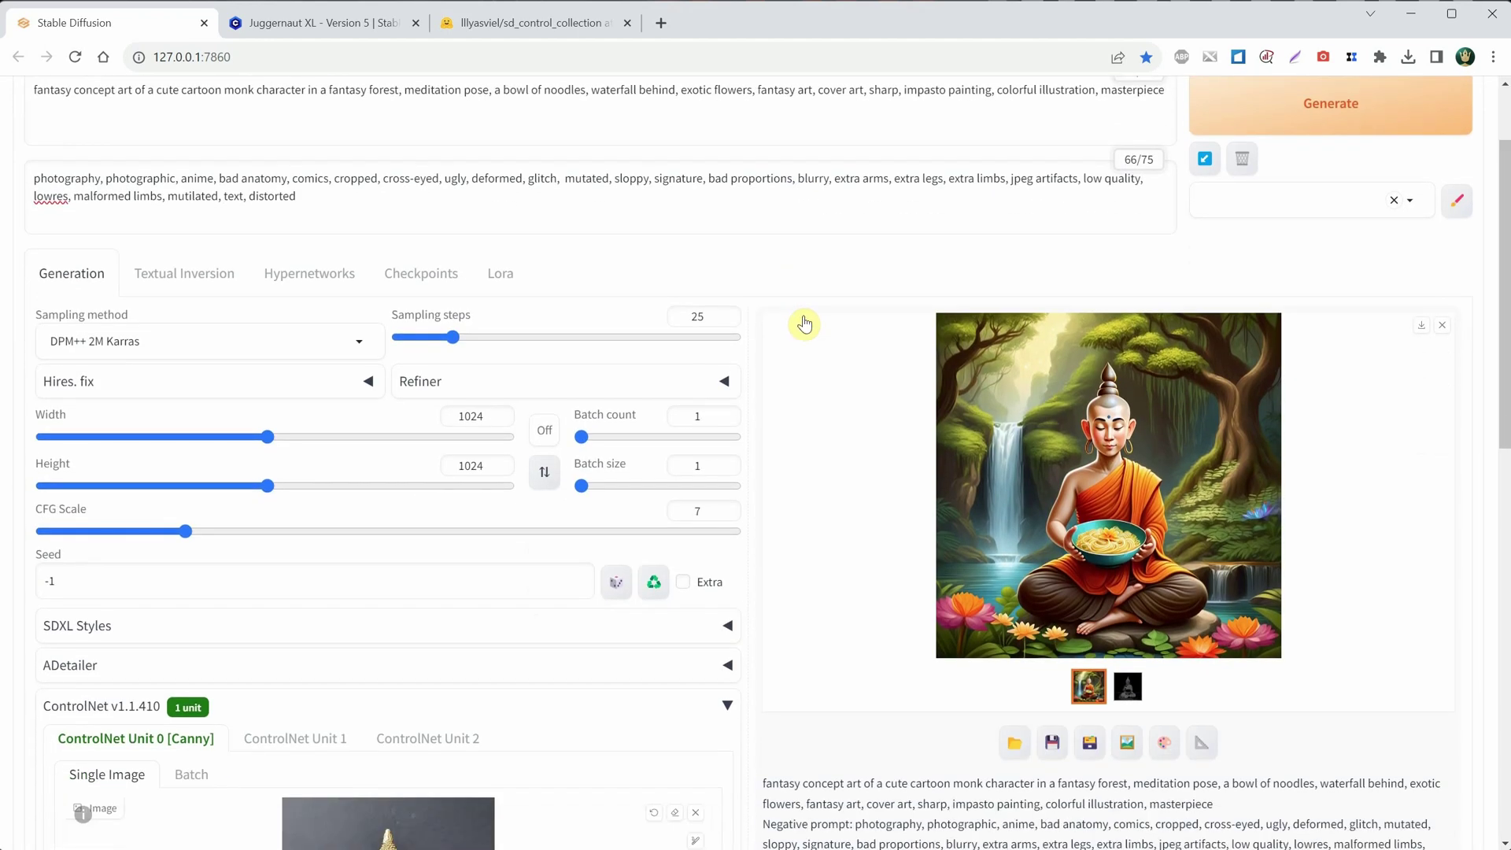
scroll(787, 307, up, 1)
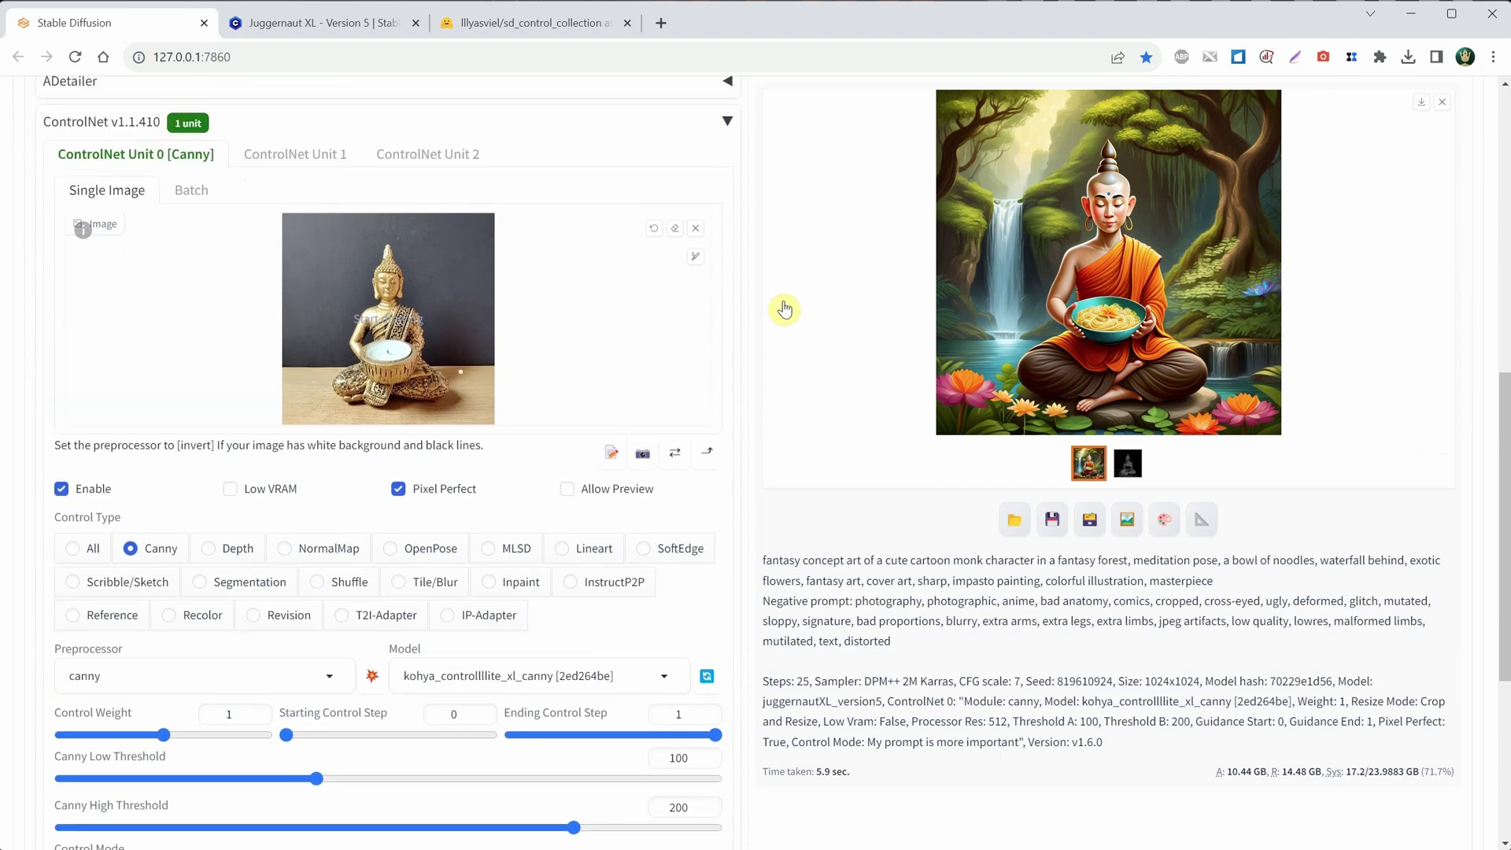
Step: Switch ControlNet Unit 0 to Depth with depth_midas and the diffusers_xl_depth_full model
click(226, 555)
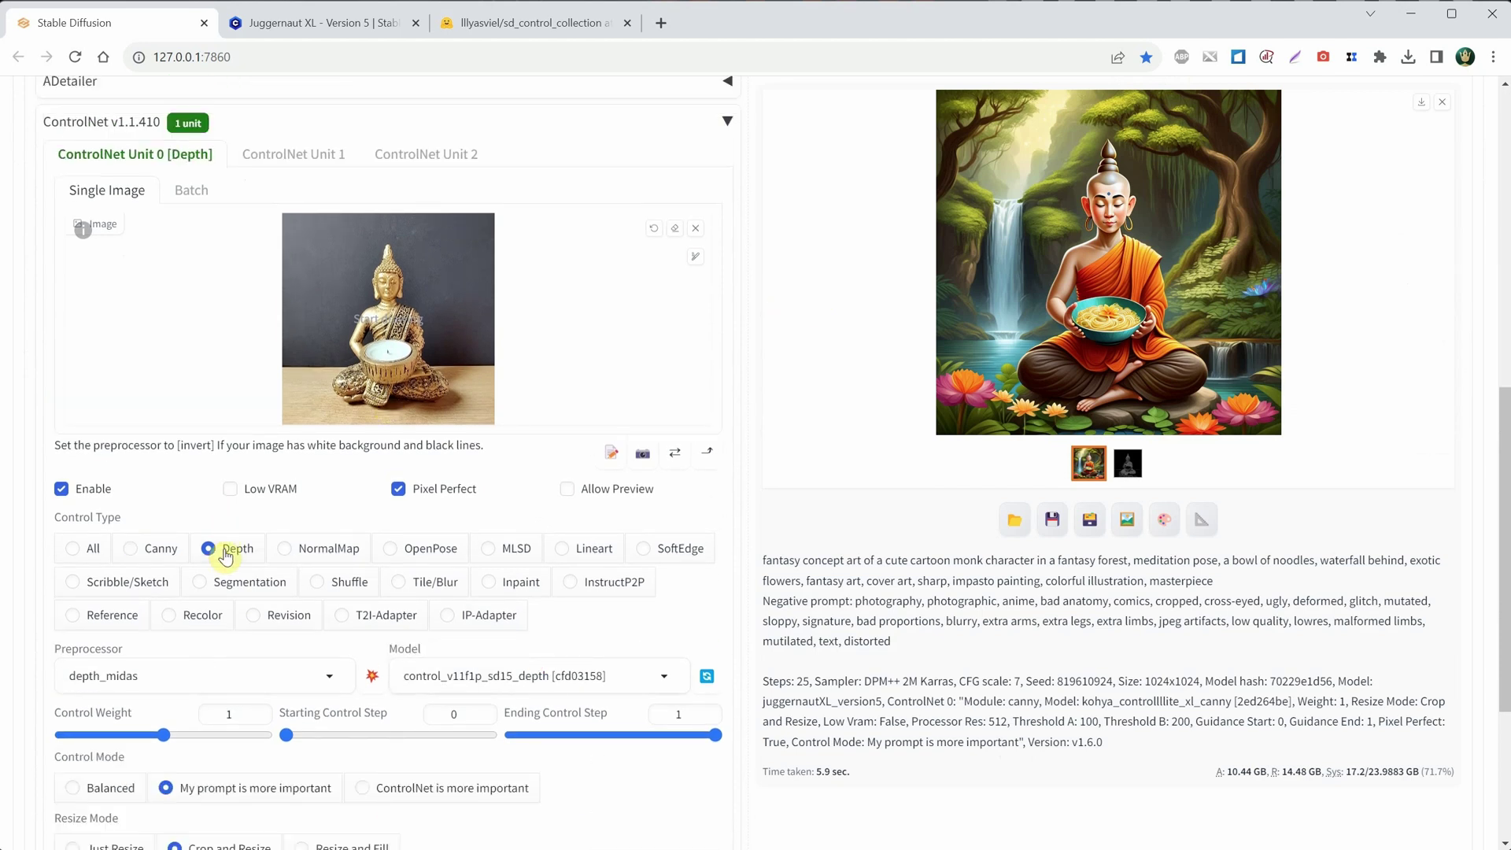
click(267, 672)
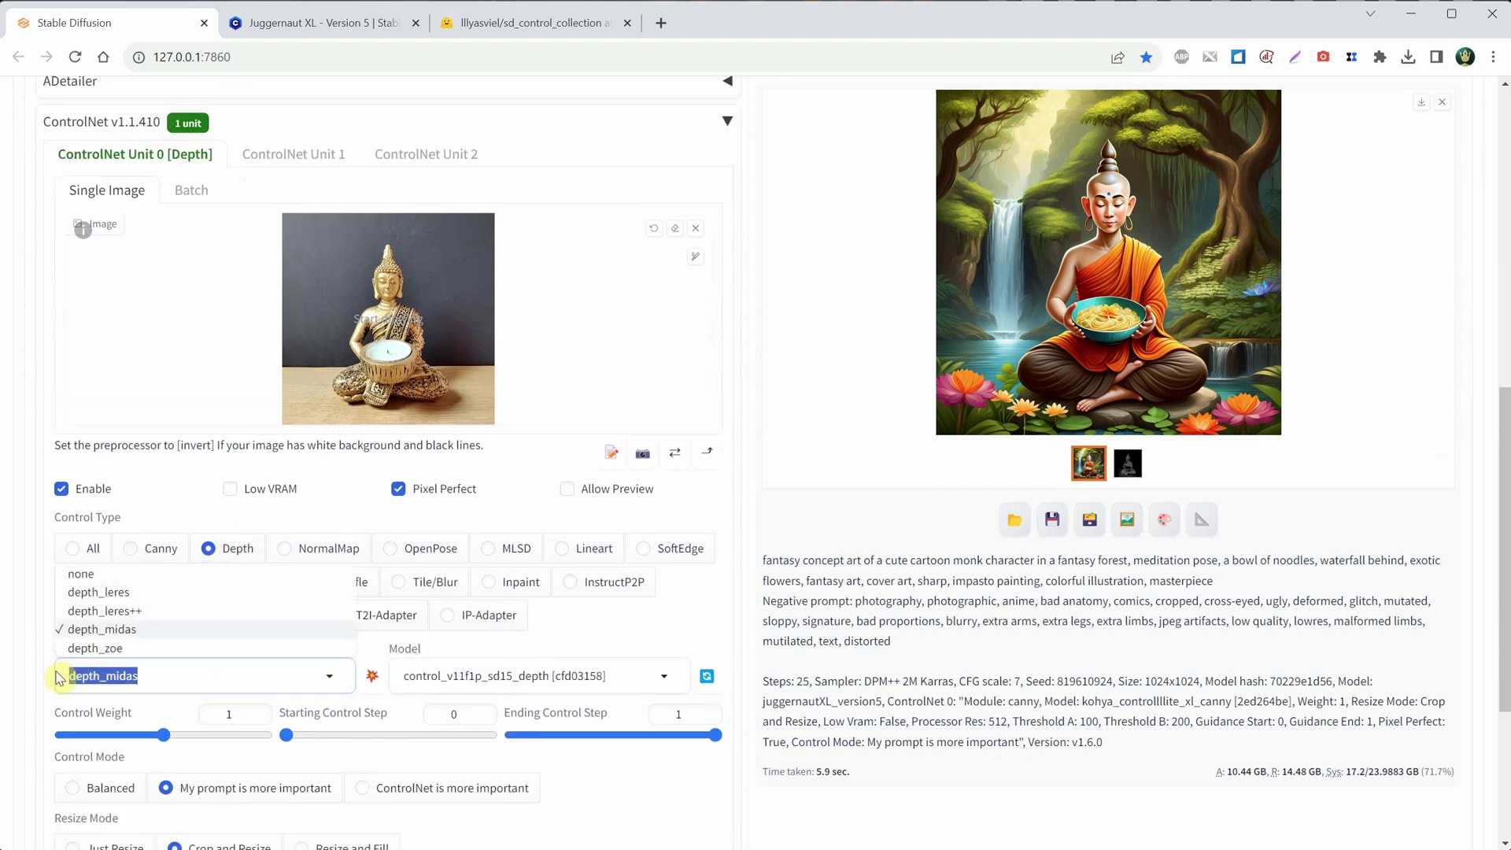
click(136, 630)
click(667, 678)
click(491, 653)
click(516, 675)
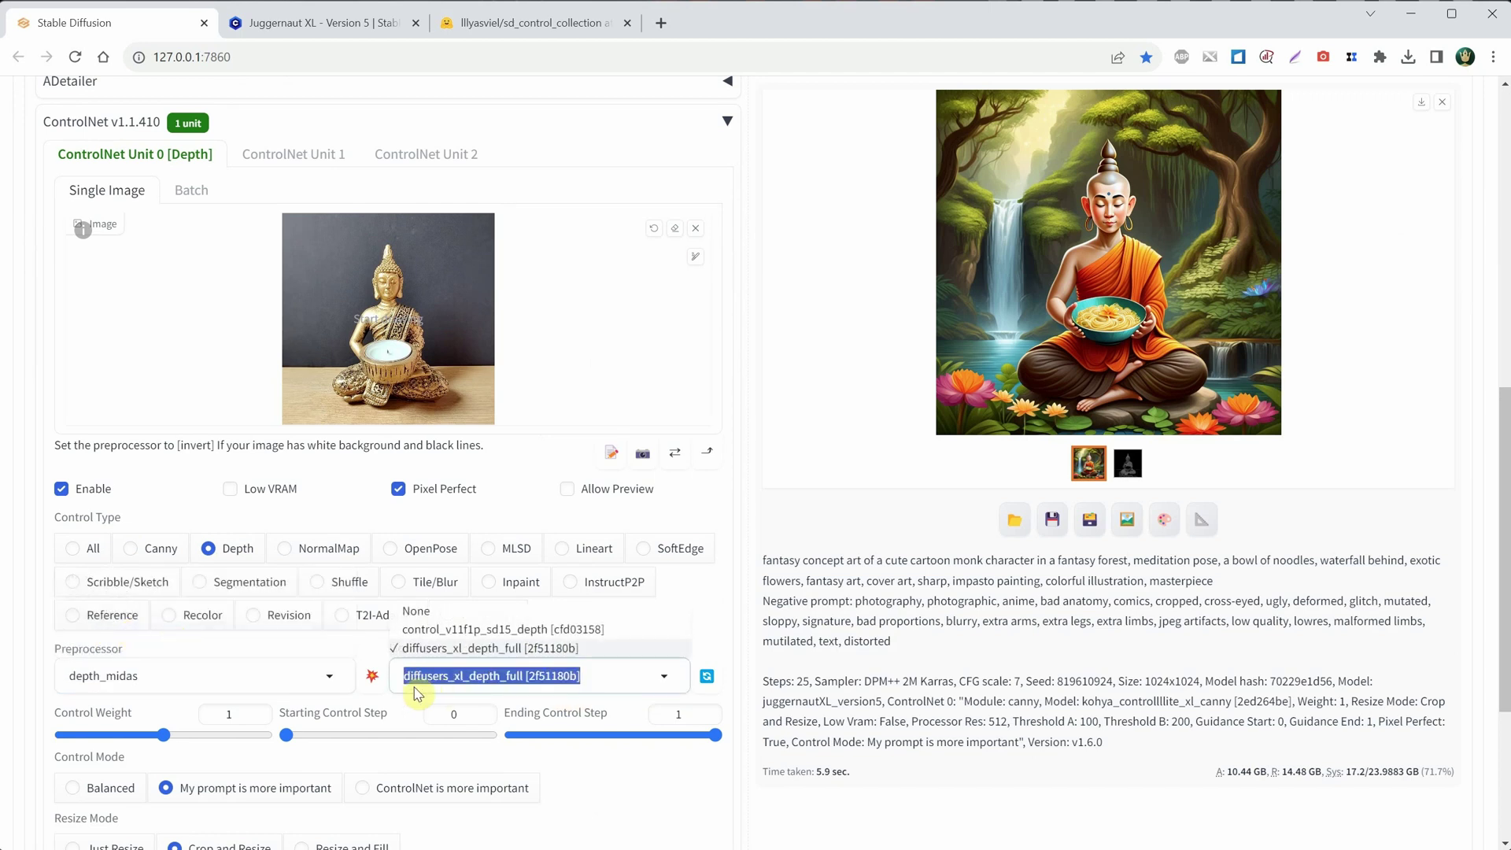
click(714, 623)
Step: Compare the Canny edge map with the generated monk image in the gallery
scroll(714, 623, up, 7)
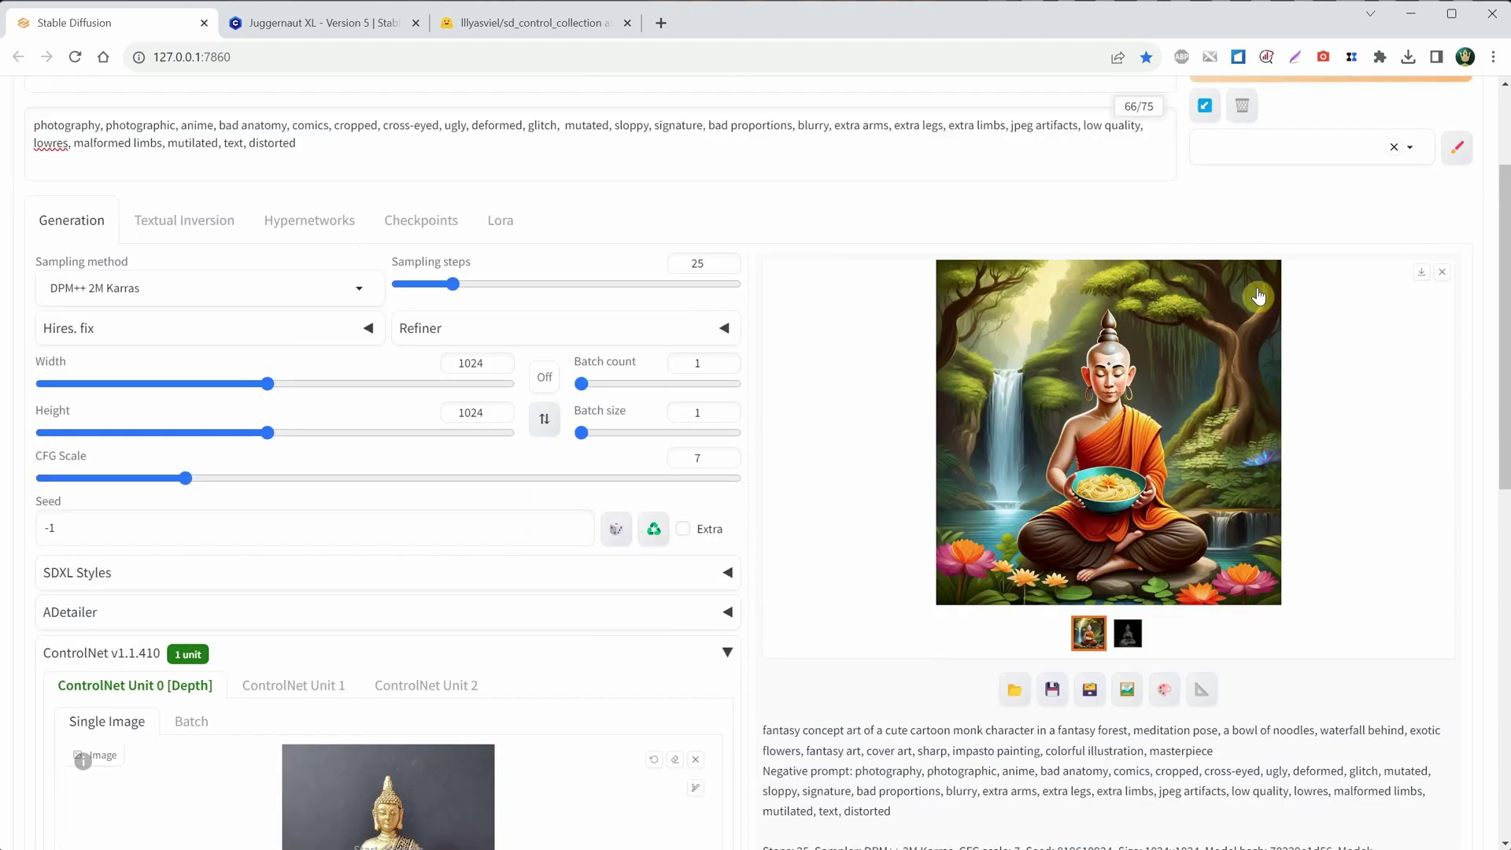
click(1130, 635)
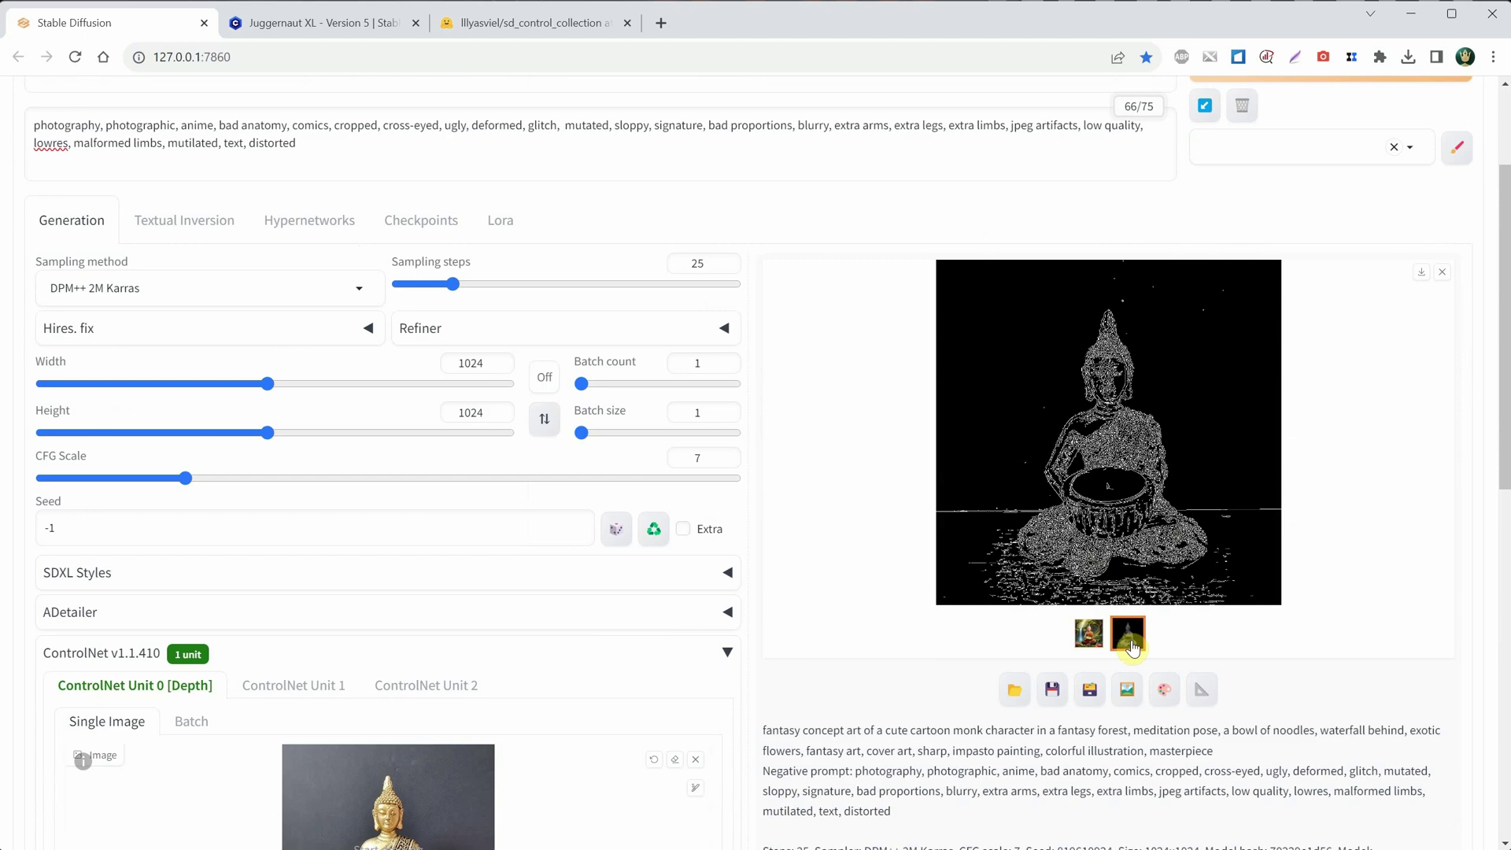
click(1088, 633)
scroll(1310, 313, up, 1)
scroll(1310, 313, up, 2)
Step: Generate a depth-guided monk in a stream and compare it with the statue's depth map
click(1303, 241)
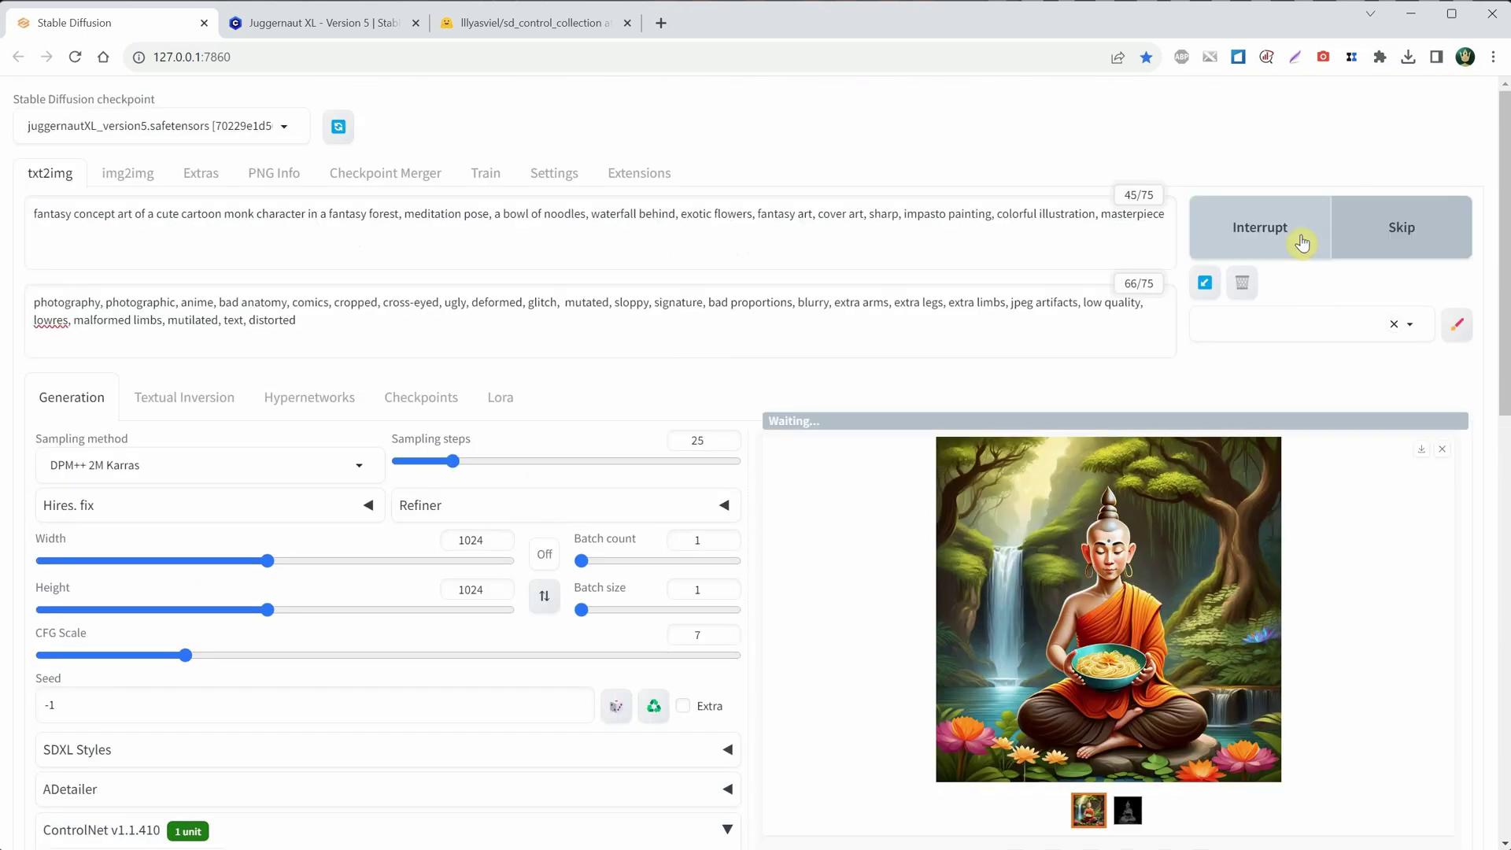
scroll(1303, 242, down, 1)
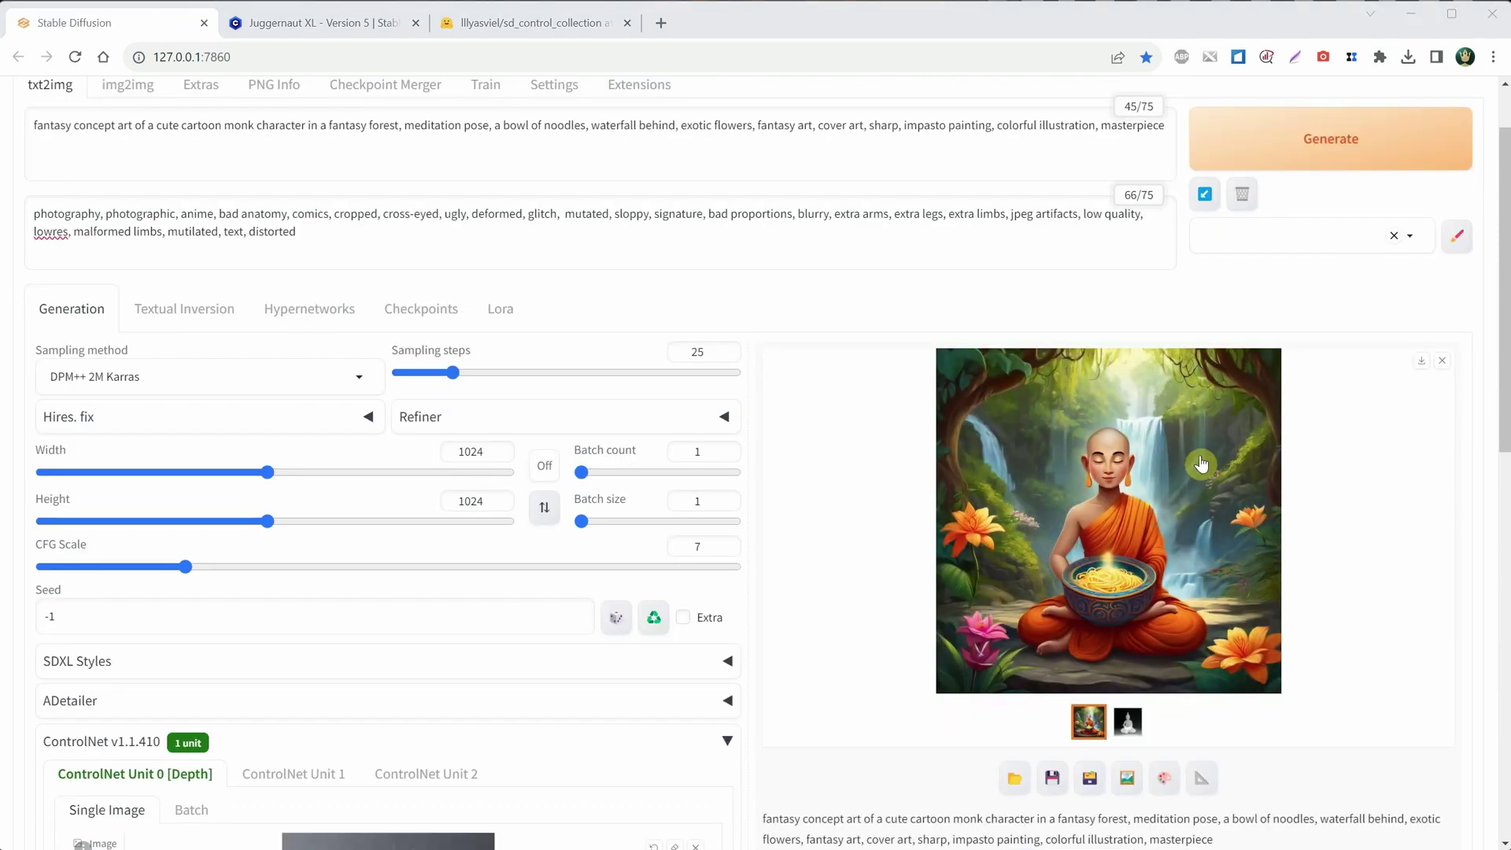
click(1127, 536)
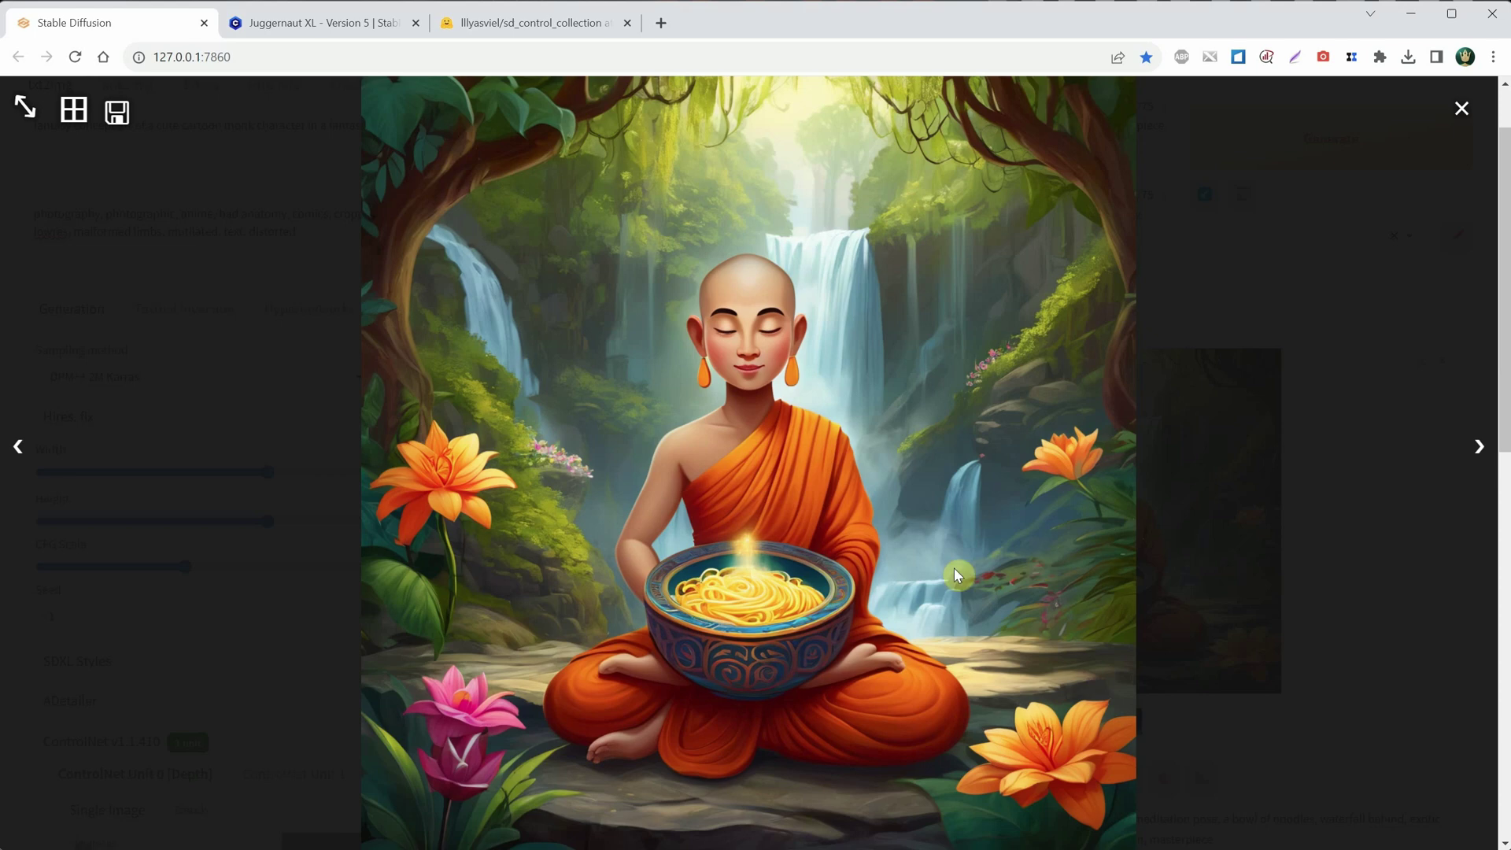
click(1462, 110)
click(1129, 724)
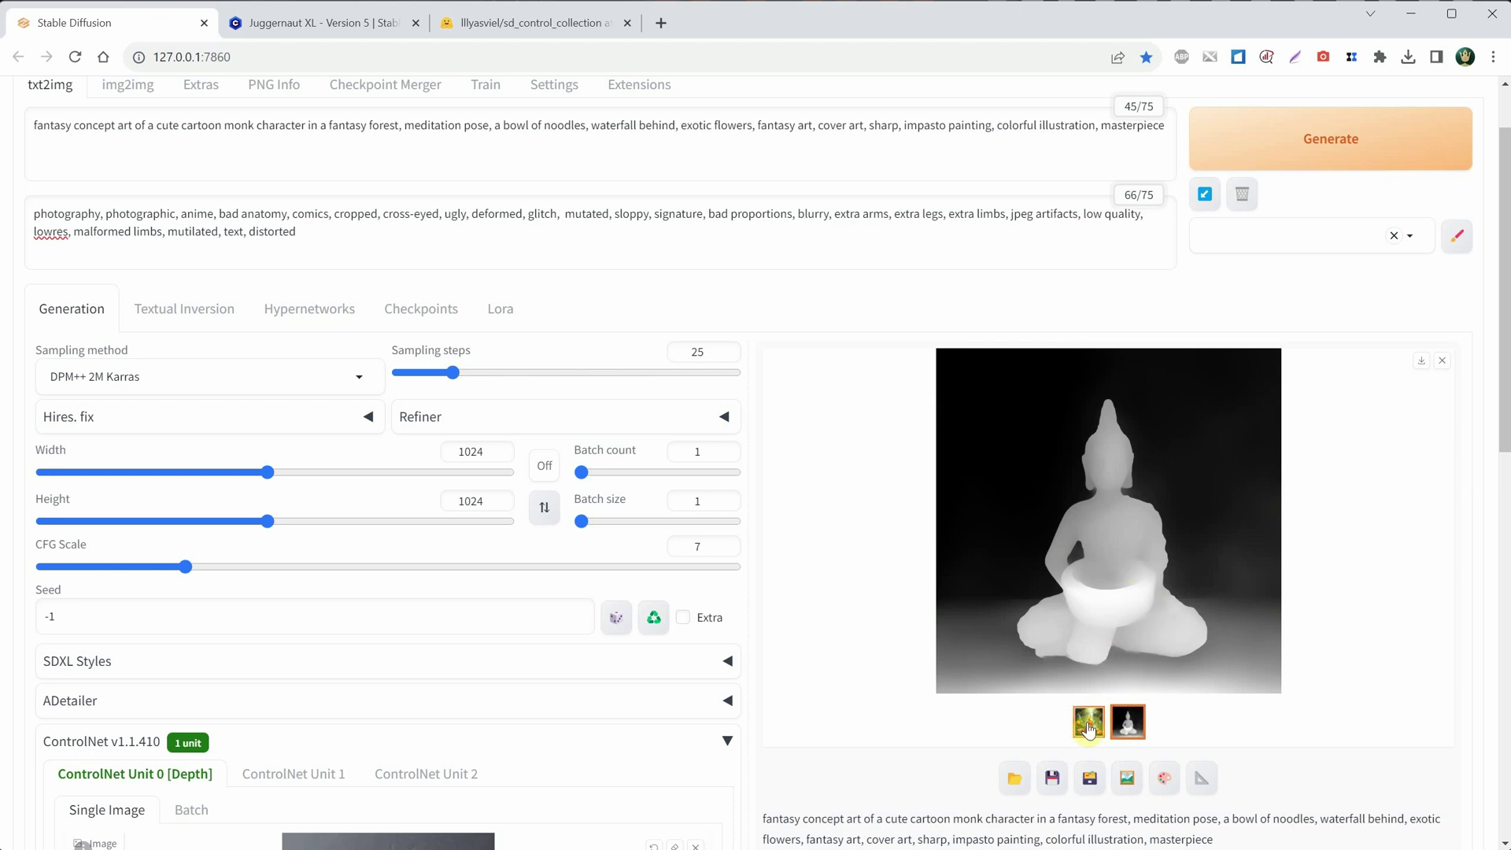
click(1090, 729)
Step: Generate another depth-guided monk-with-noodles image and view it full-screen
click(1313, 146)
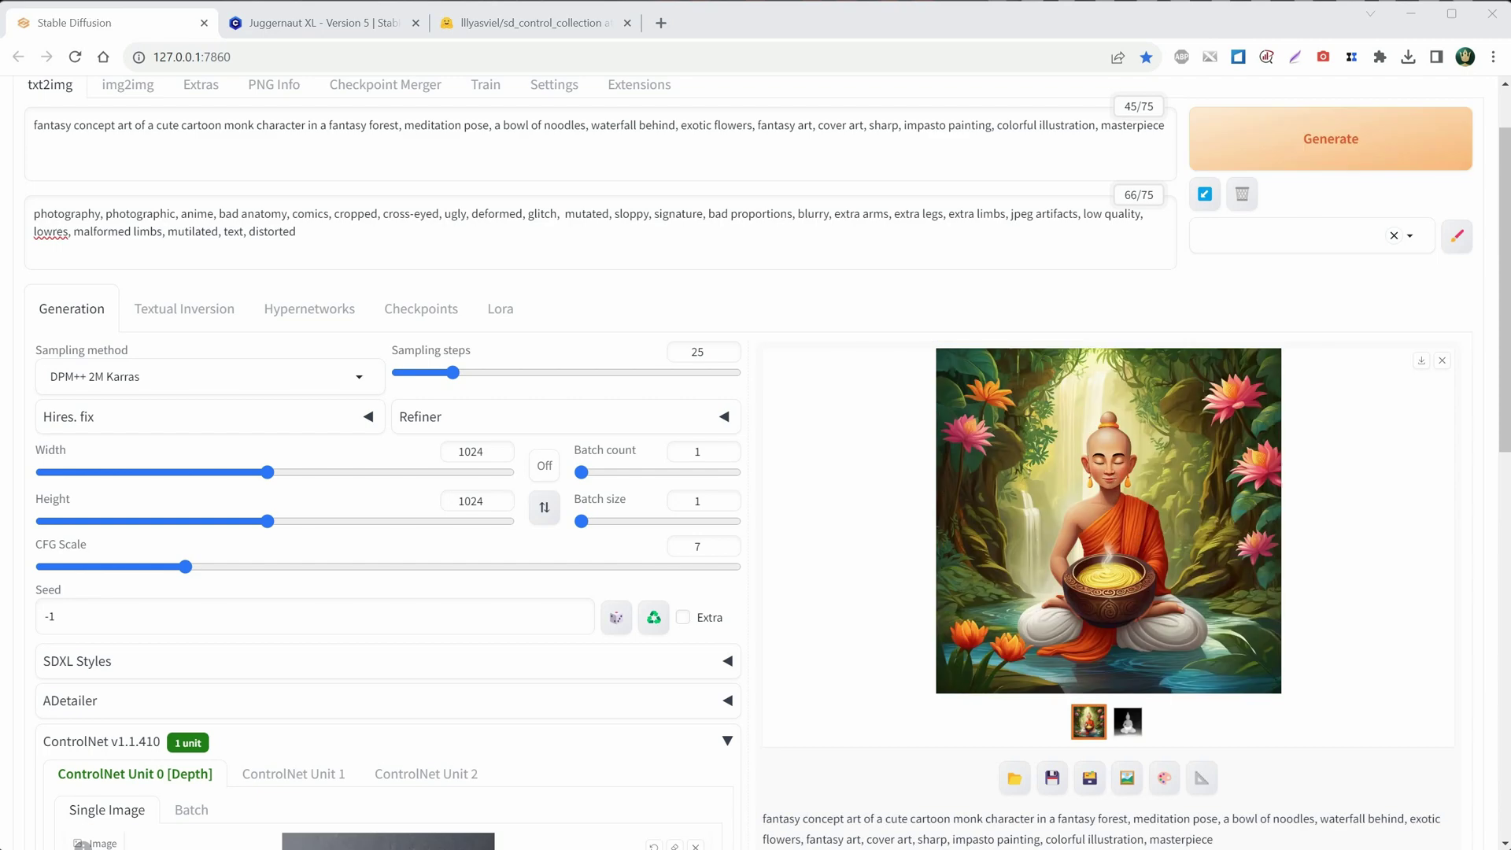
click(1159, 533)
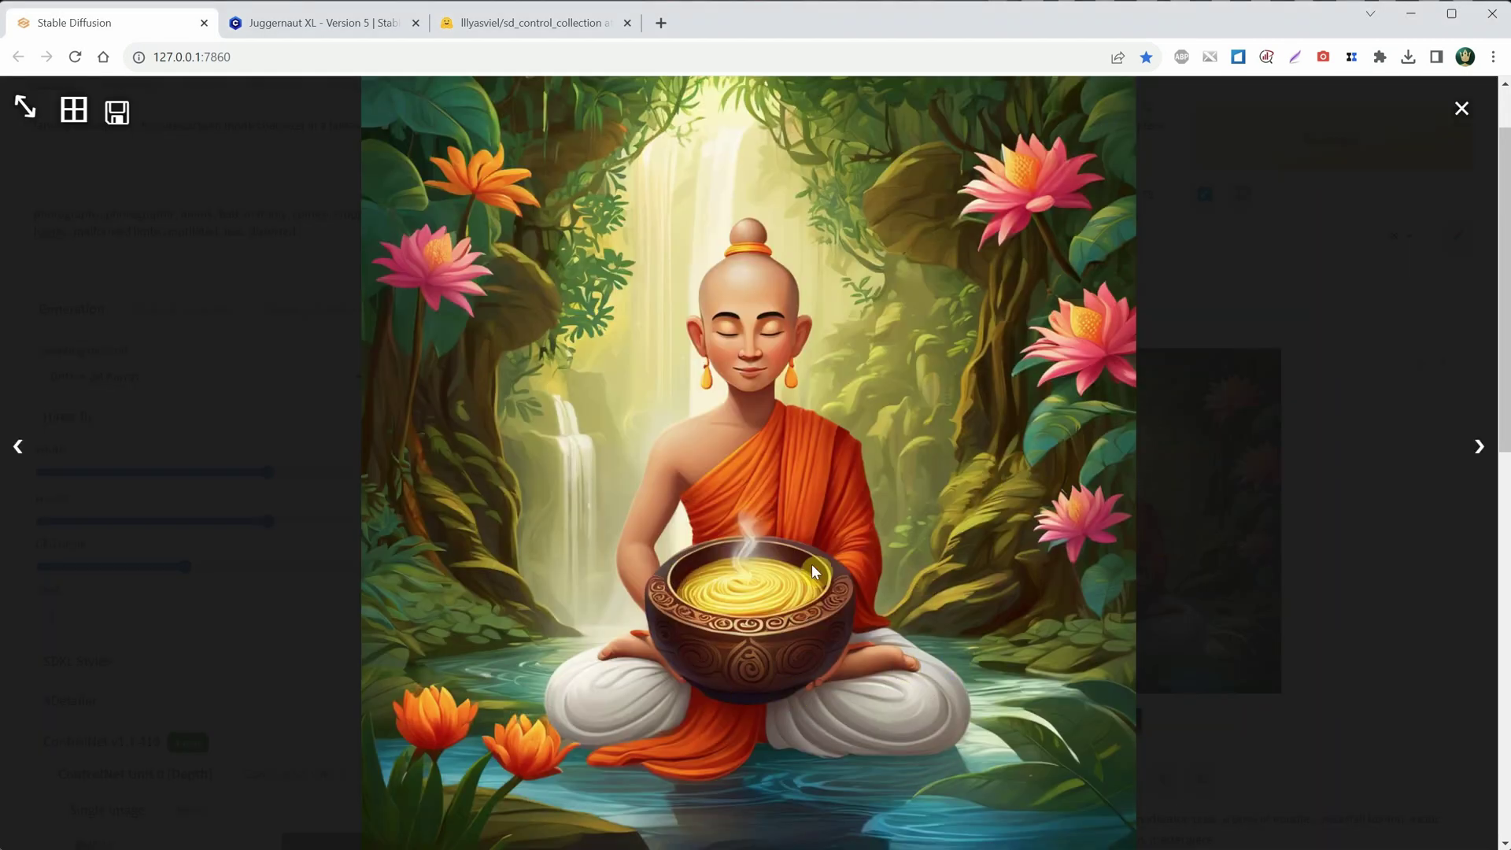
click(1462, 110)
scroll(706, 449, down, 7)
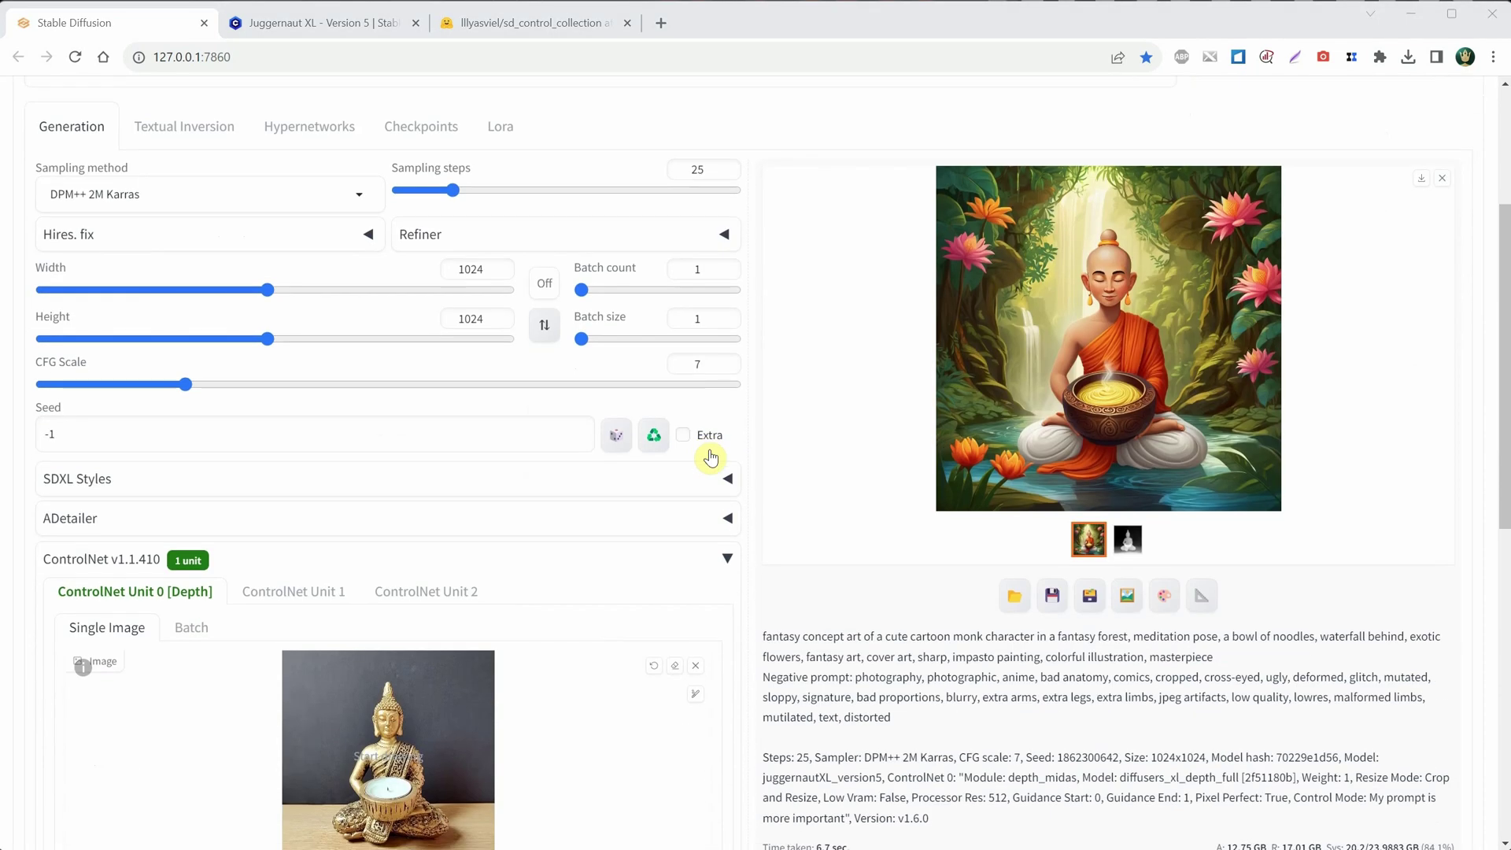
Step: Set ControlNet Unit 0 to OpenPose with openpose_full preprocessor and thibaud_xl_openpose_256lora model
click(392, 638)
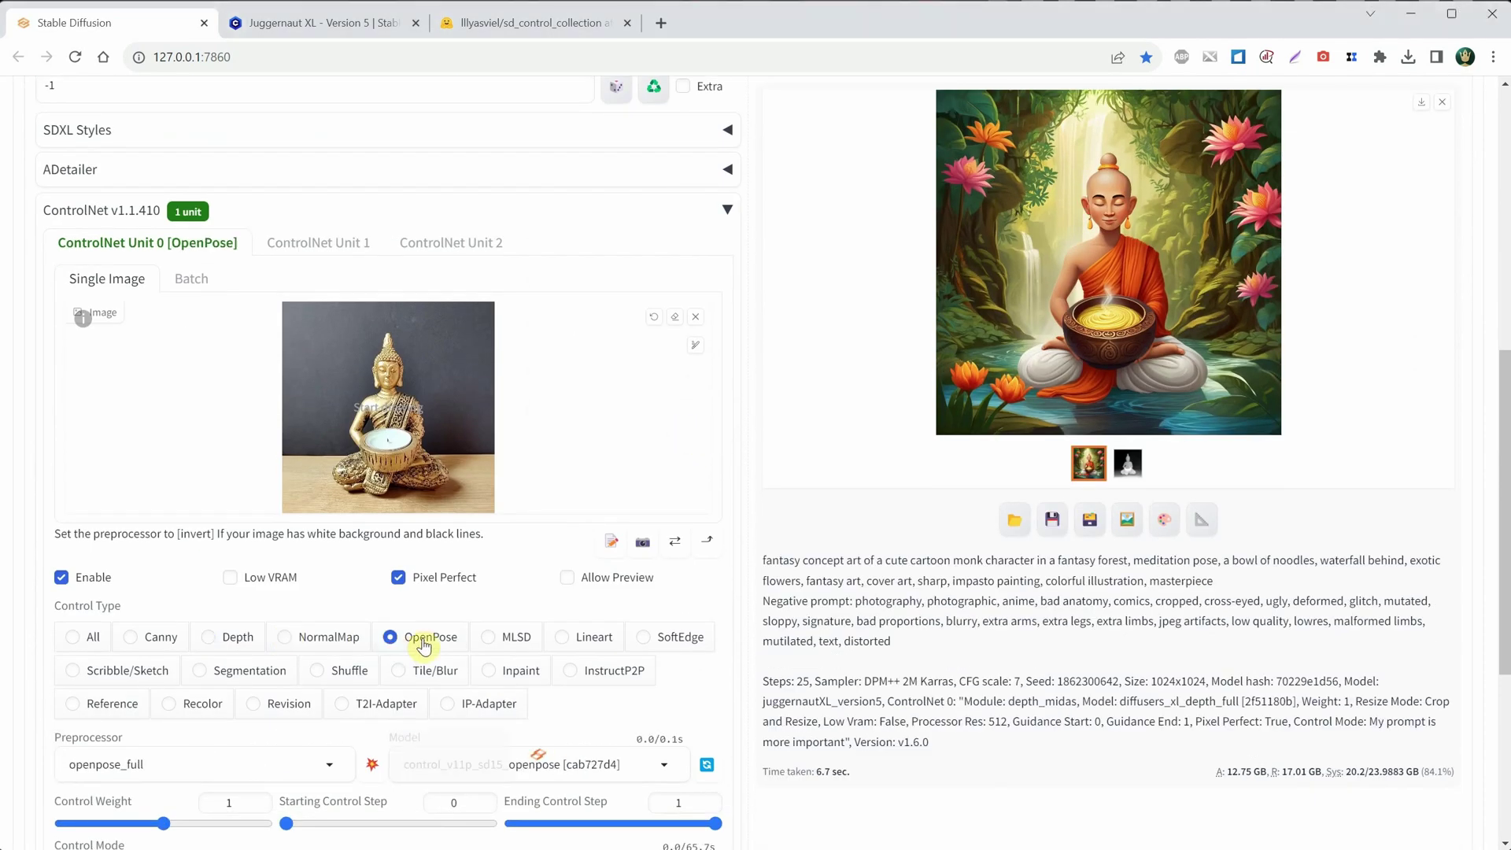
scroll(403, 630, down, 2)
click(219, 592)
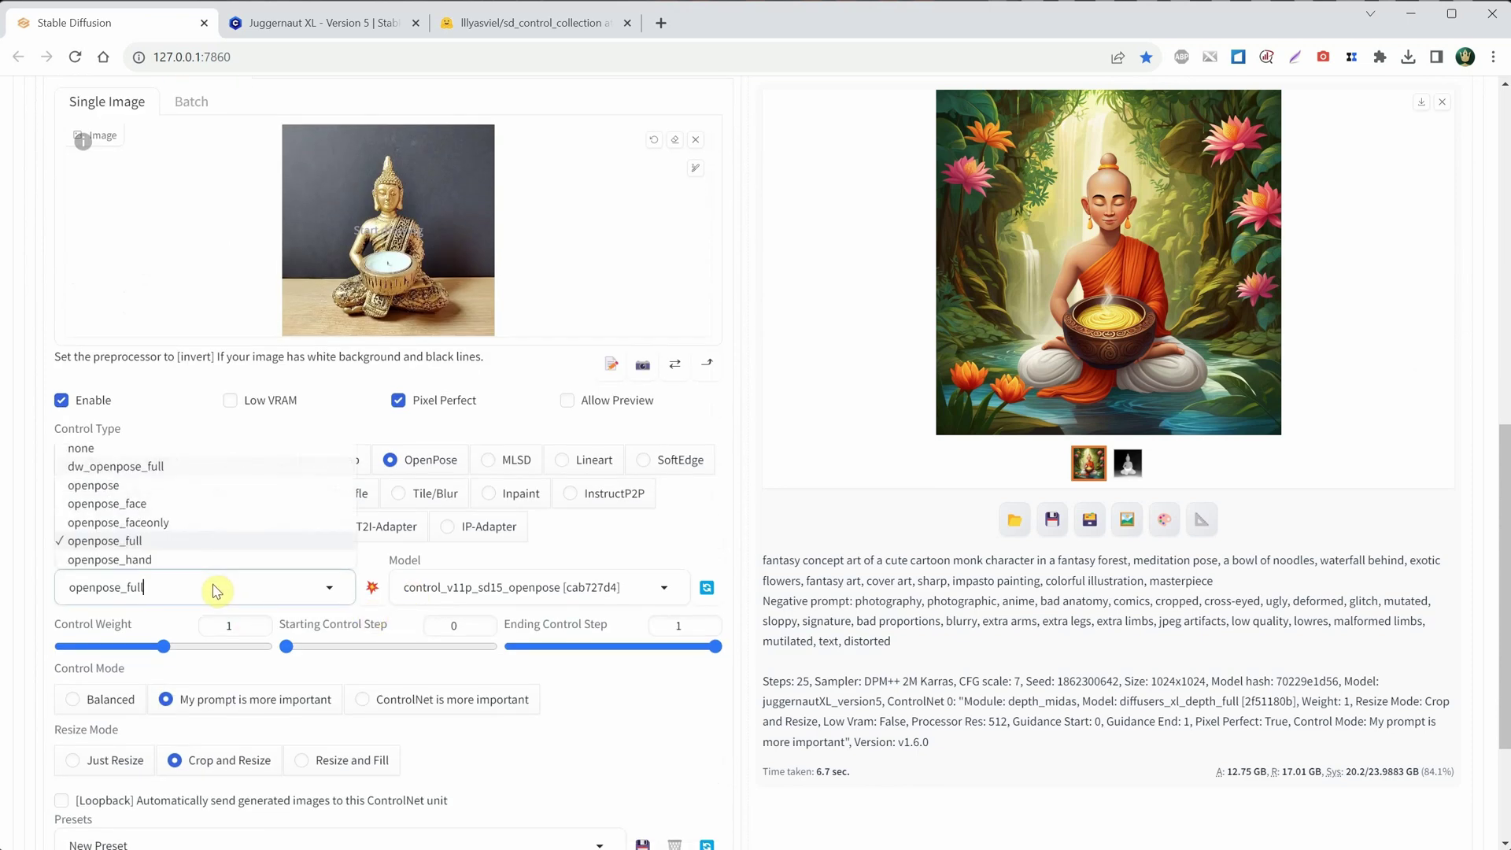
click(193, 542)
click(578, 586)
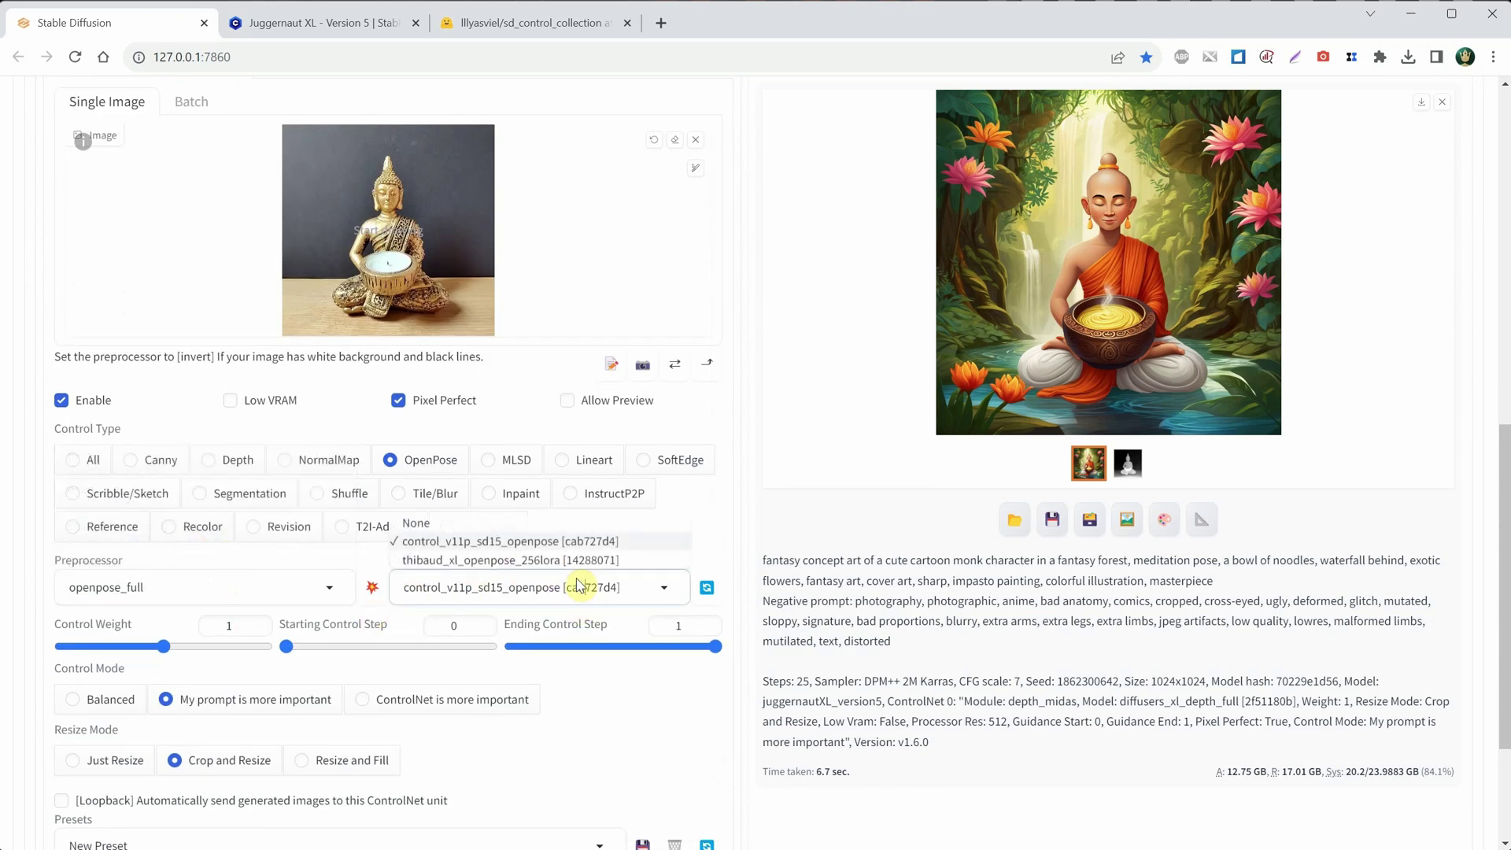
click(522, 561)
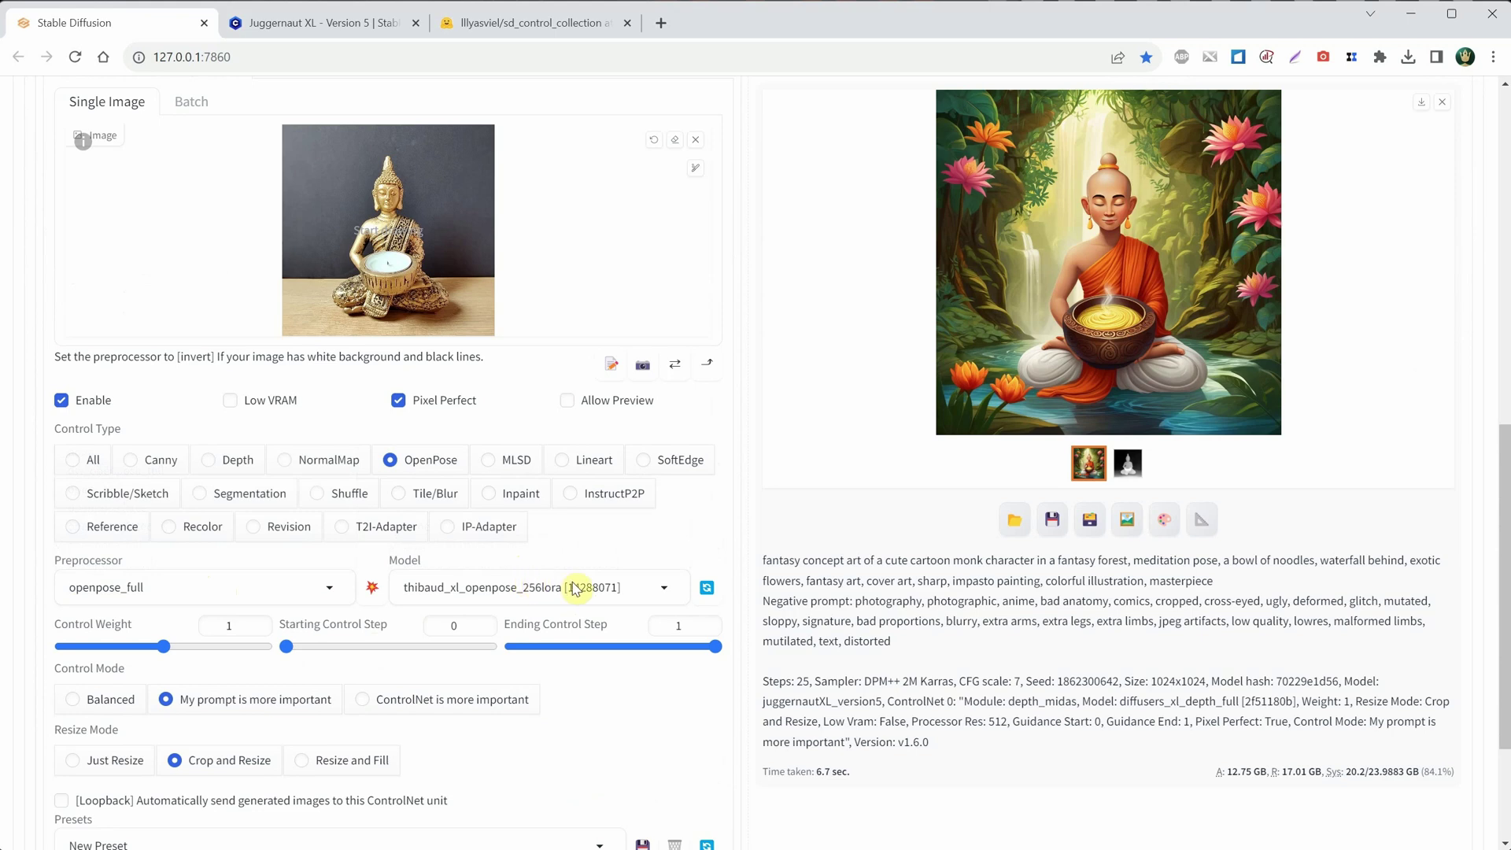
scroll(1113, 426, up, 2)
scroll(1150, 427, up, 8)
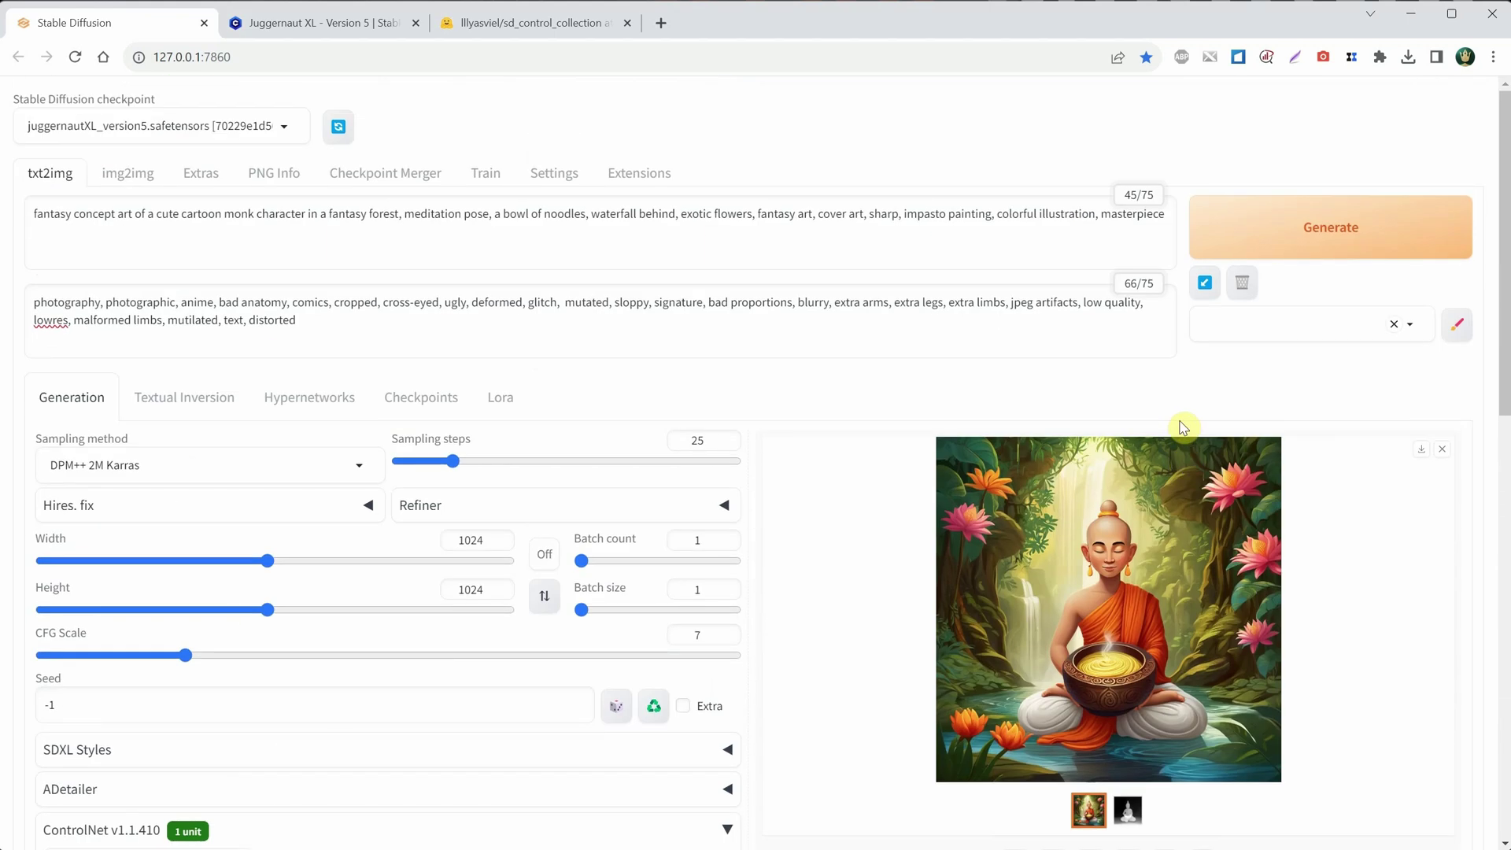
Step: Generate three pose-guided monks holding noodle bowls and view each full-screen to compare
click(1279, 227)
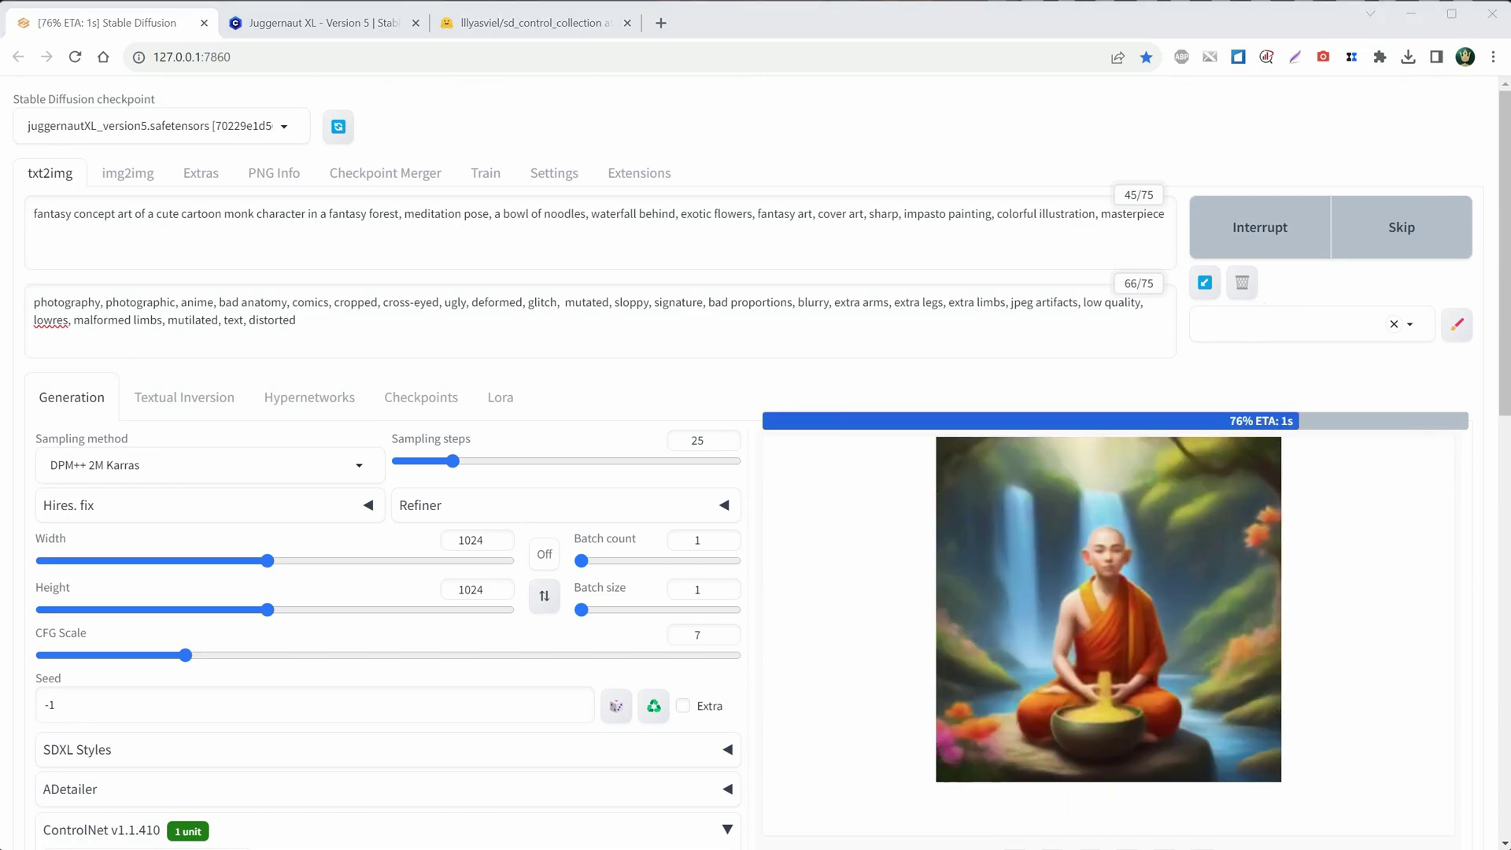
click(1160, 594)
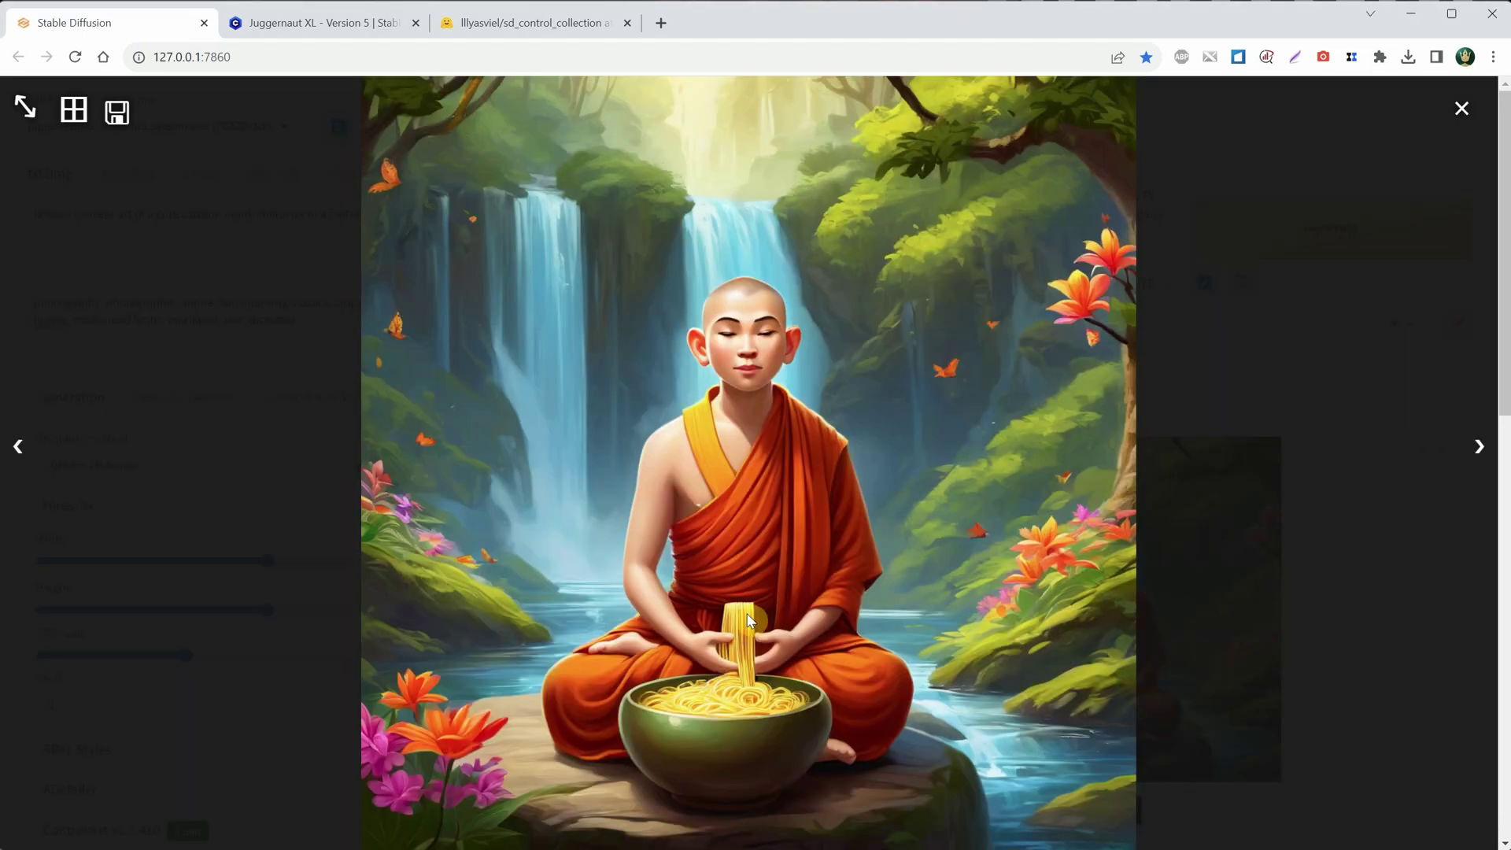
click(1457, 151)
click(1368, 227)
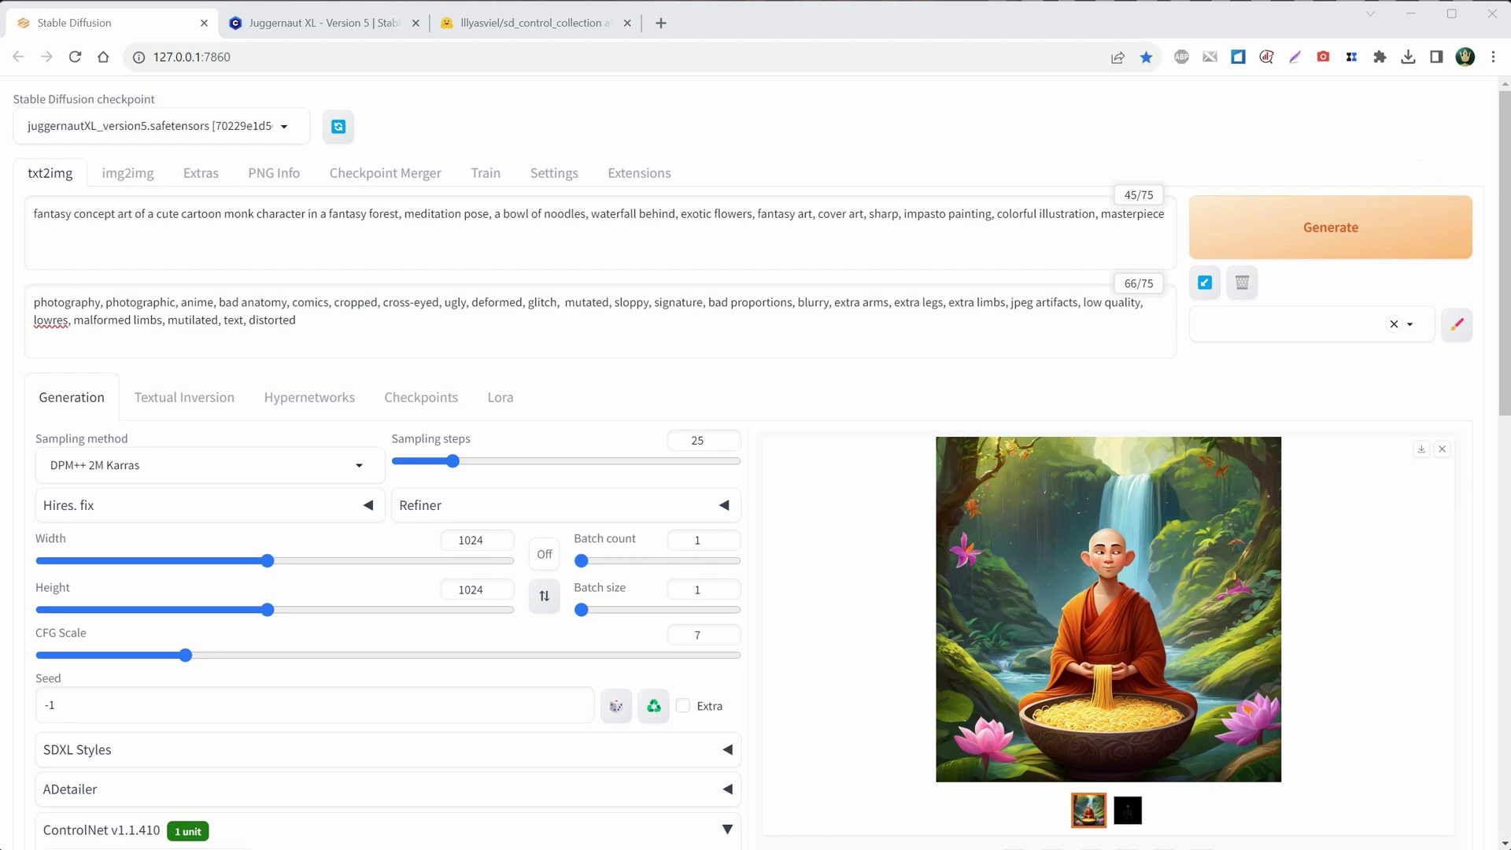
click(1123, 599)
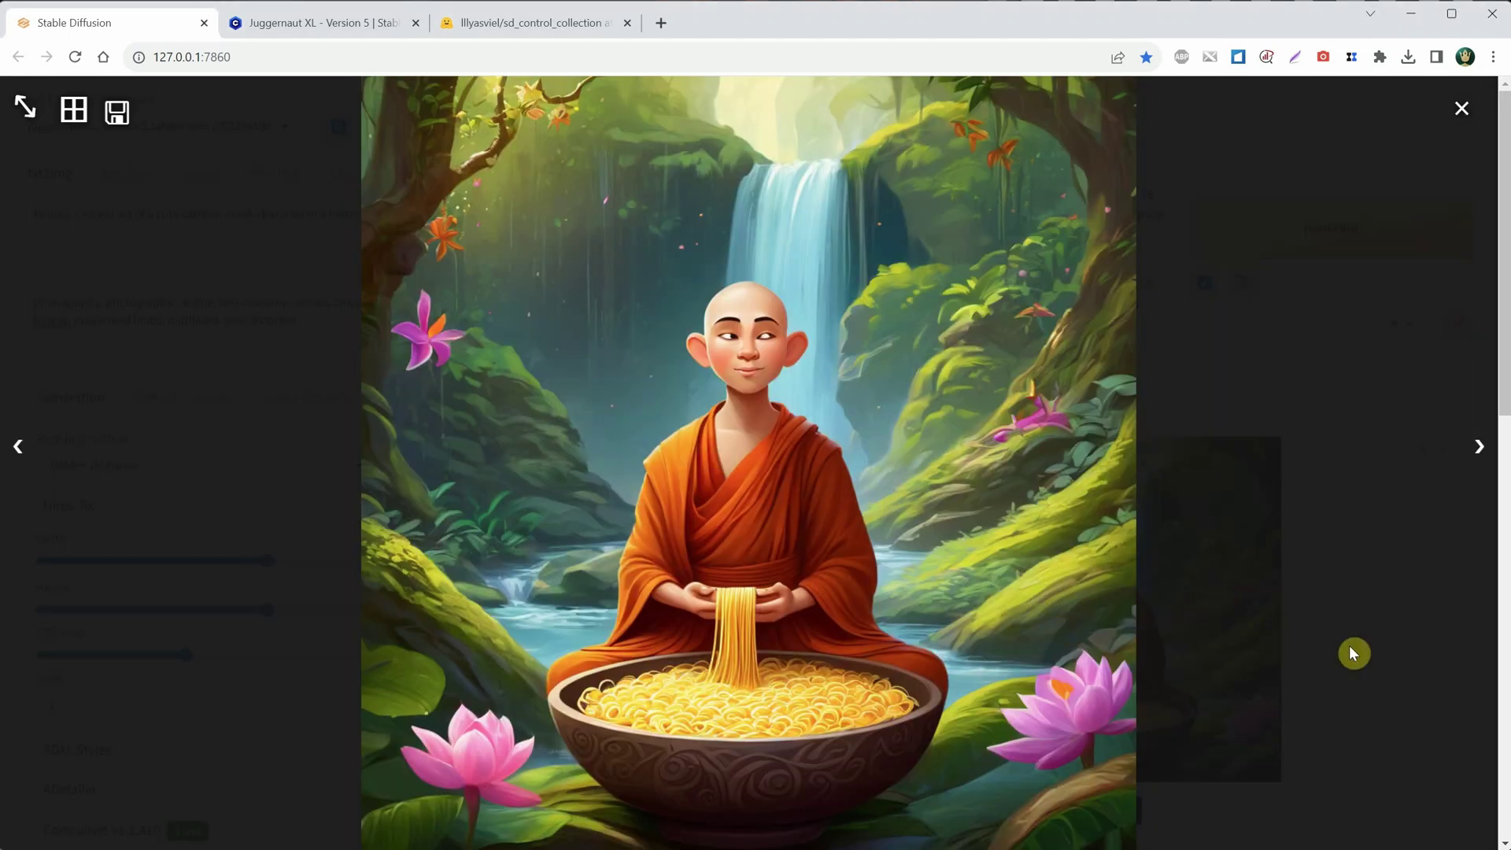
click(1424, 642)
click(1353, 243)
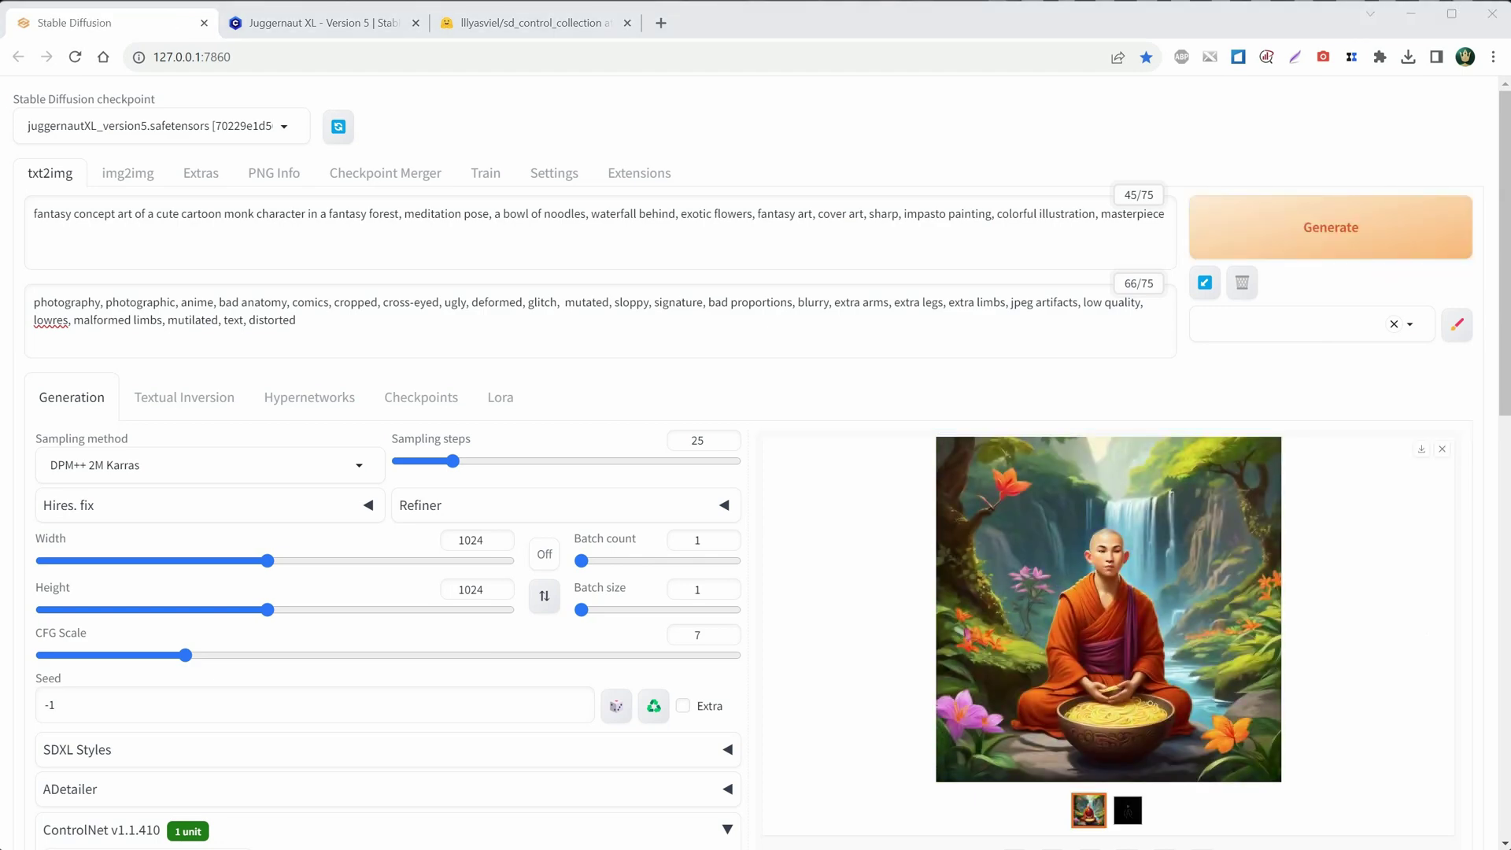
click(1088, 626)
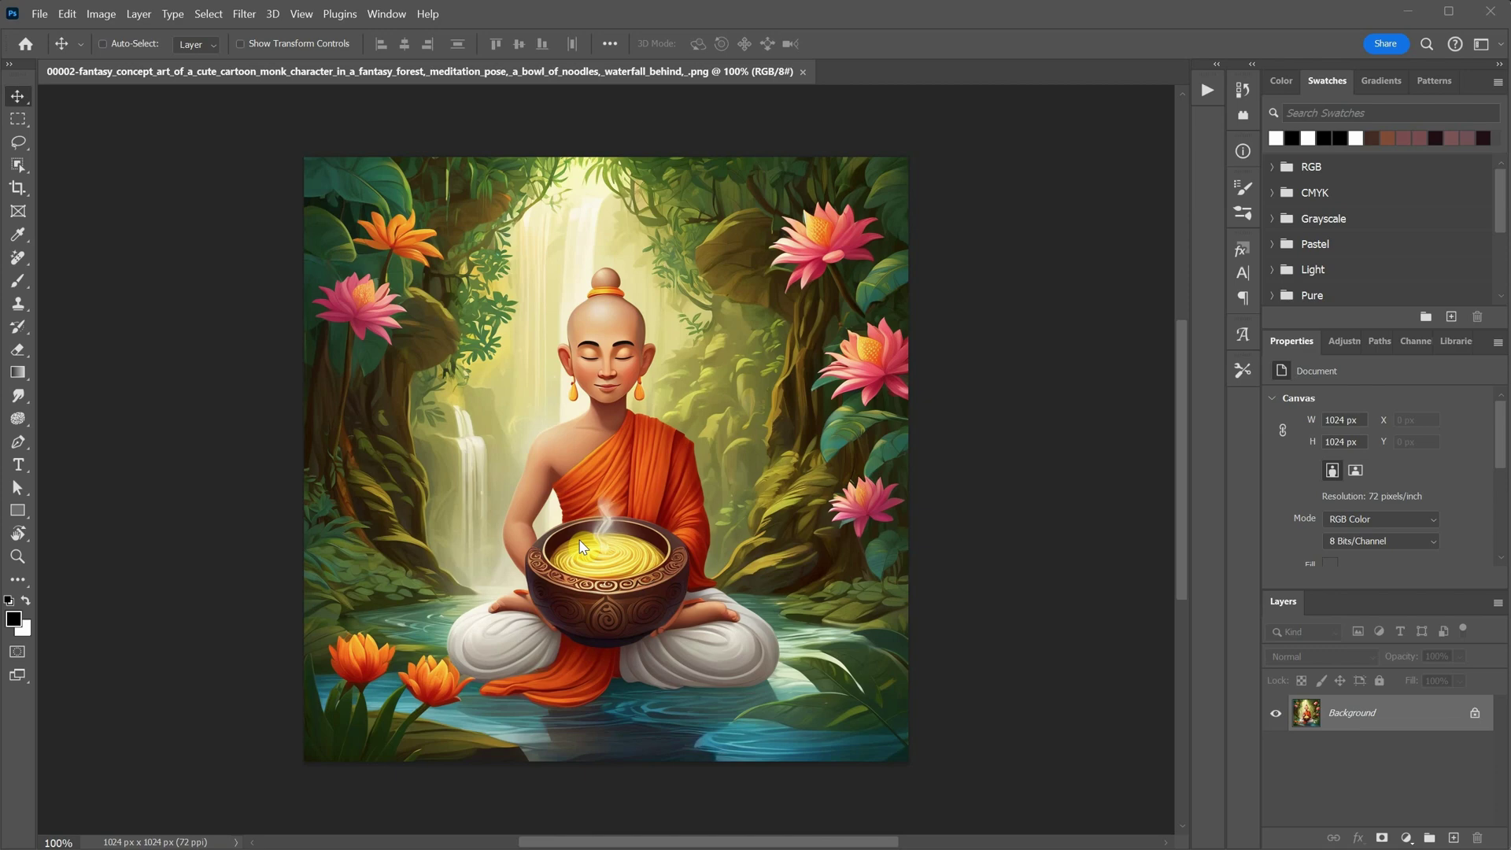
Step: Zoom in on the monk's head and duplicate the background layer for retouching
key(ctrl+plus)
key(ctrl+plus)
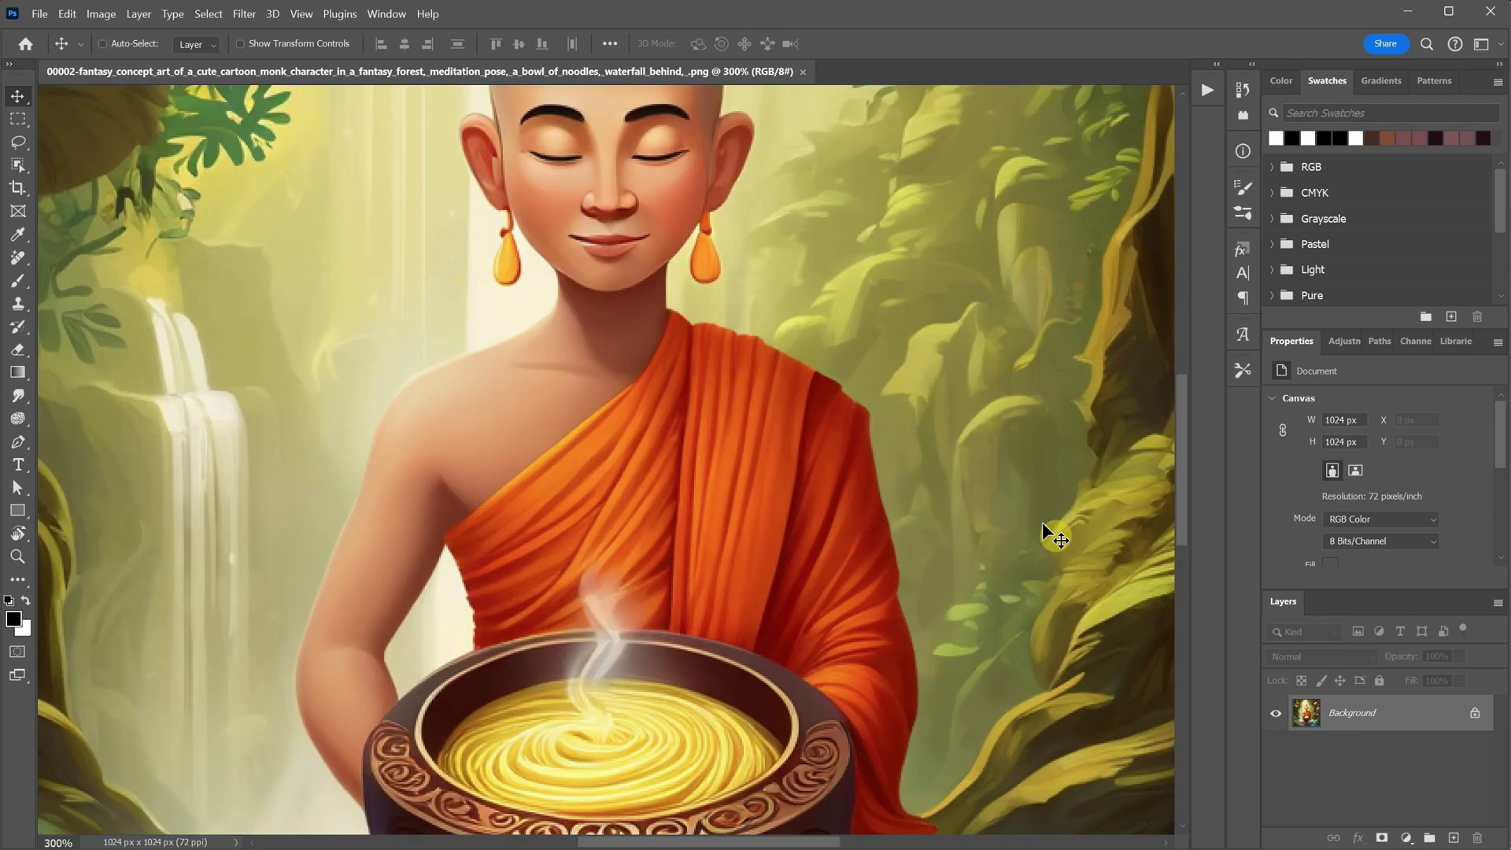
drag(770, 284, 799, 640)
key(ctrl+plus)
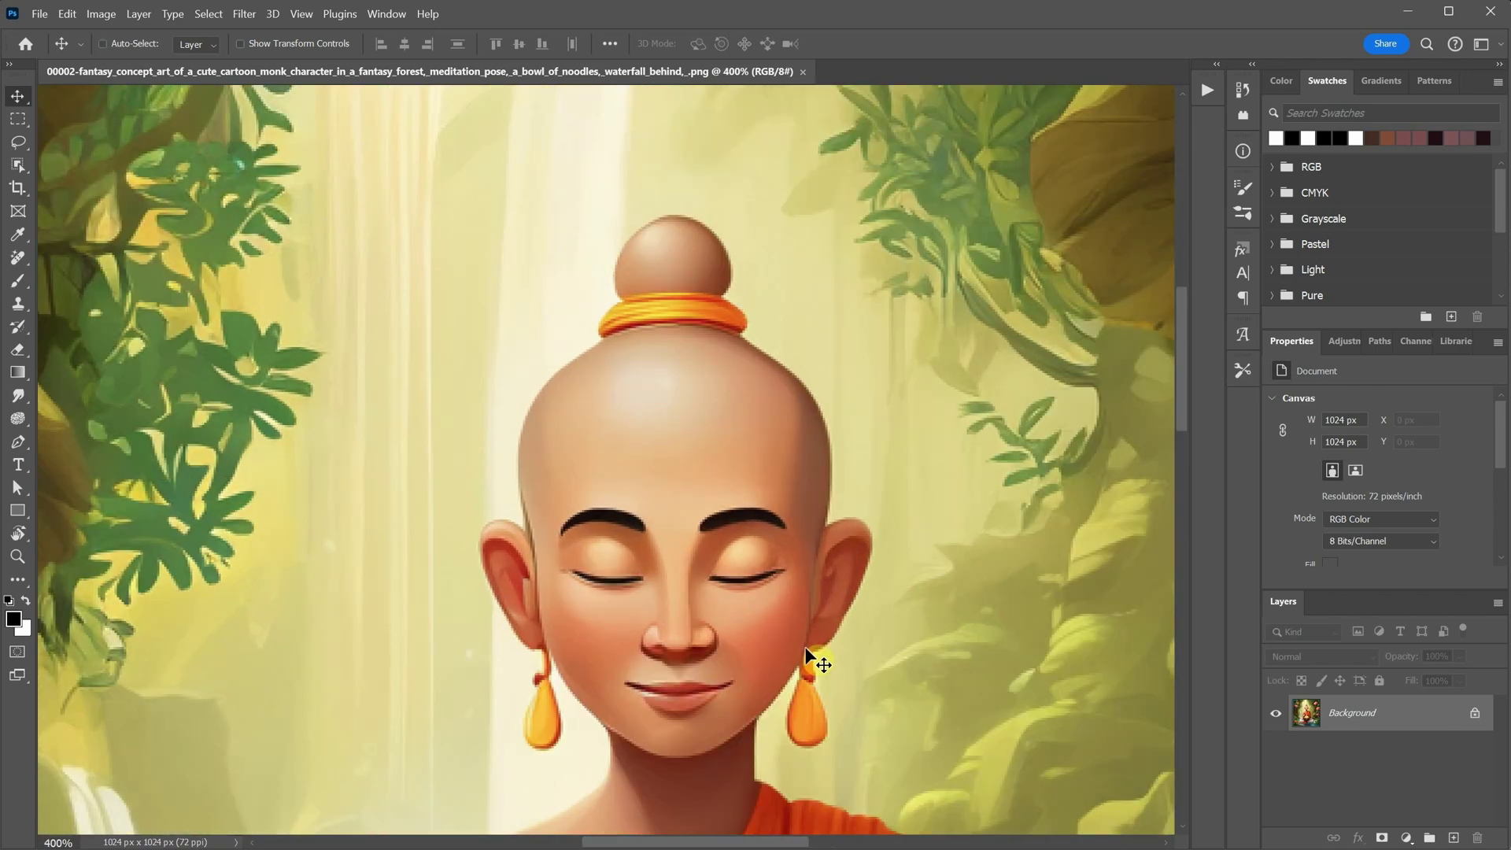
drag(838, 472, 782, 432)
drag(1376, 715, 1454, 837)
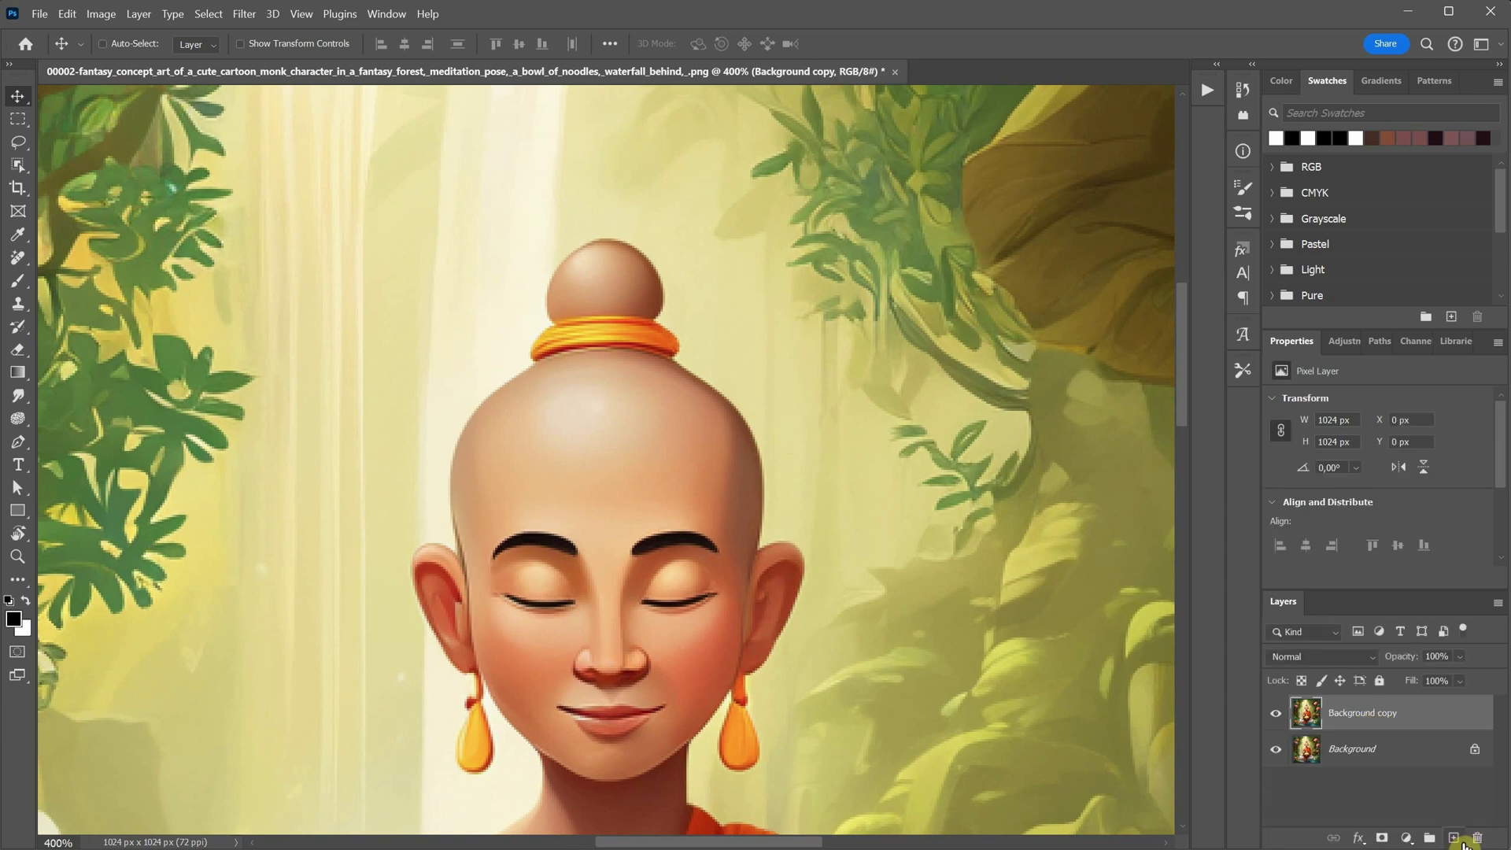
Step: Erase the monk's topknot and leftover bump with the Remove tool
click(18, 257)
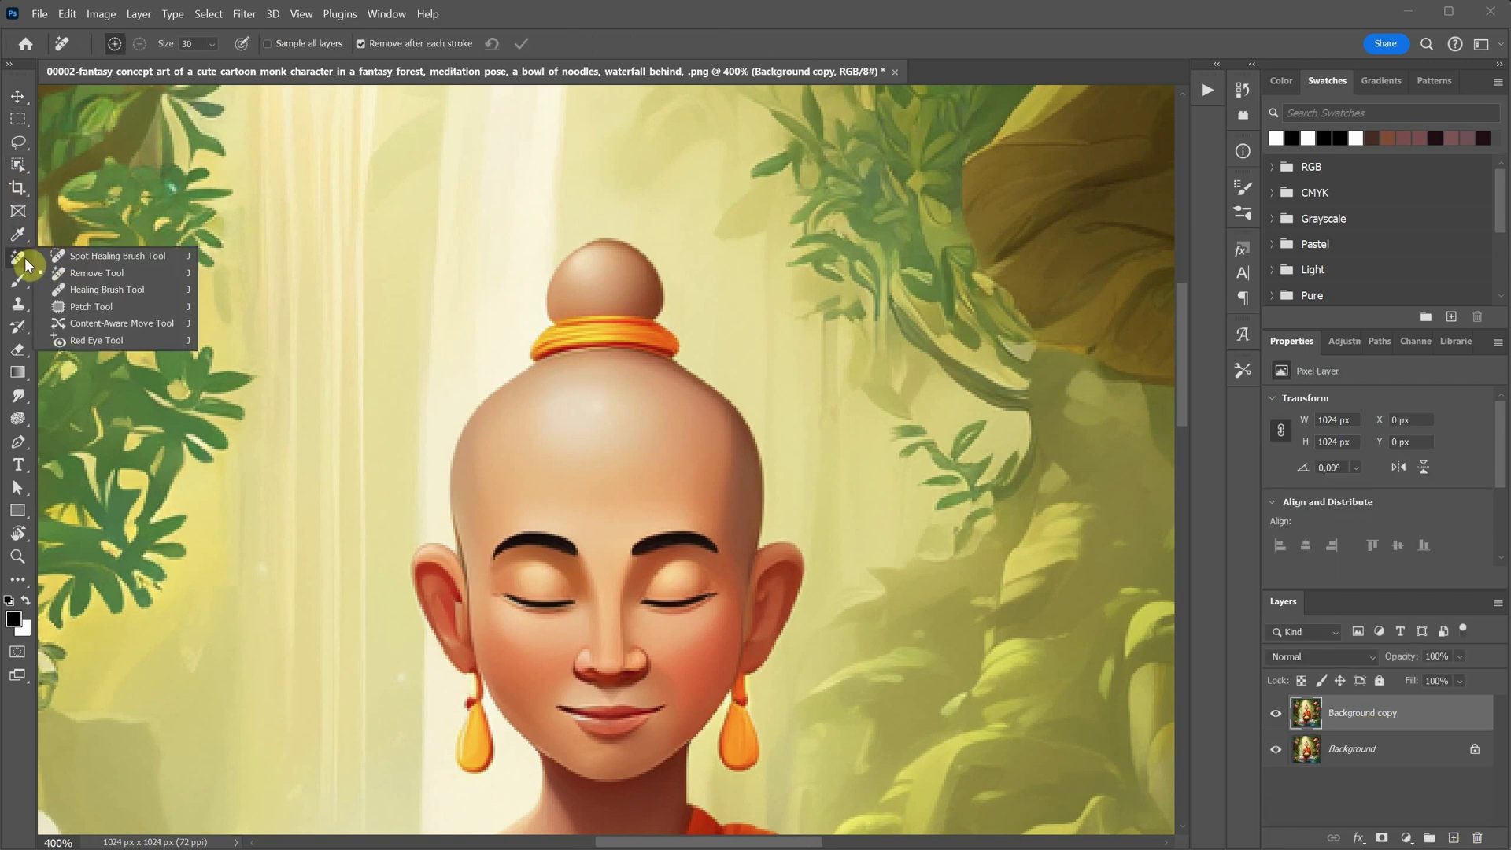
click(92, 275)
mouse_move(592, 298)
mouse_down()
mouse_move(588, 261)
mouse_move(513, 336)
mouse_move(580, 317)
mouse_move(674, 333)
mouse_move(682, 303)
mouse_move(607, 256)
mouse_move(664, 235)
mouse_up()
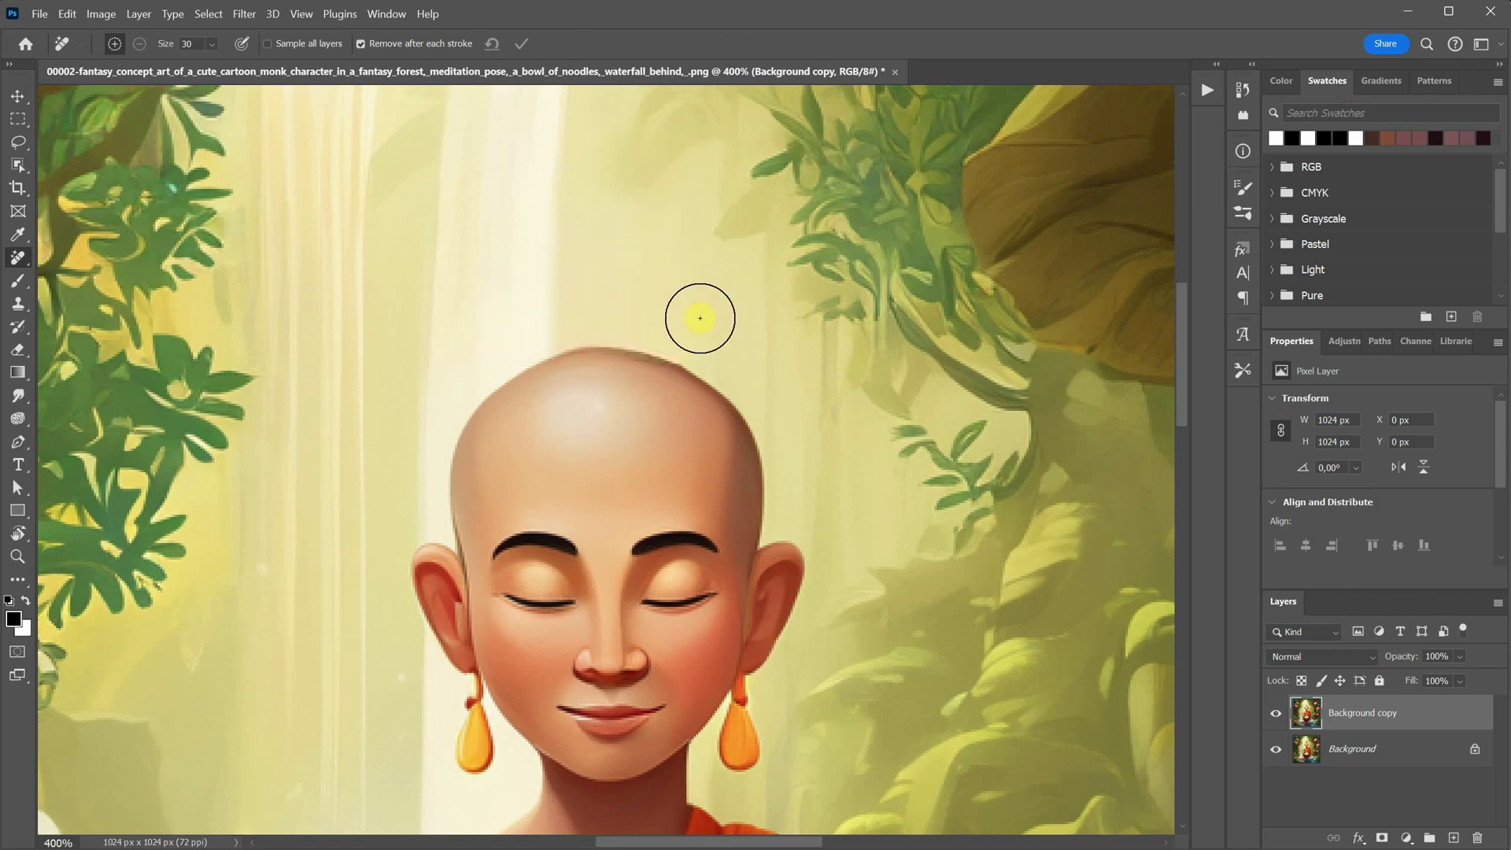
click(681, 331)
Step: With a smaller brush, remove the orange robe scraps by the bowl's right edge and left hand
scroll(753, 252, down, 6)
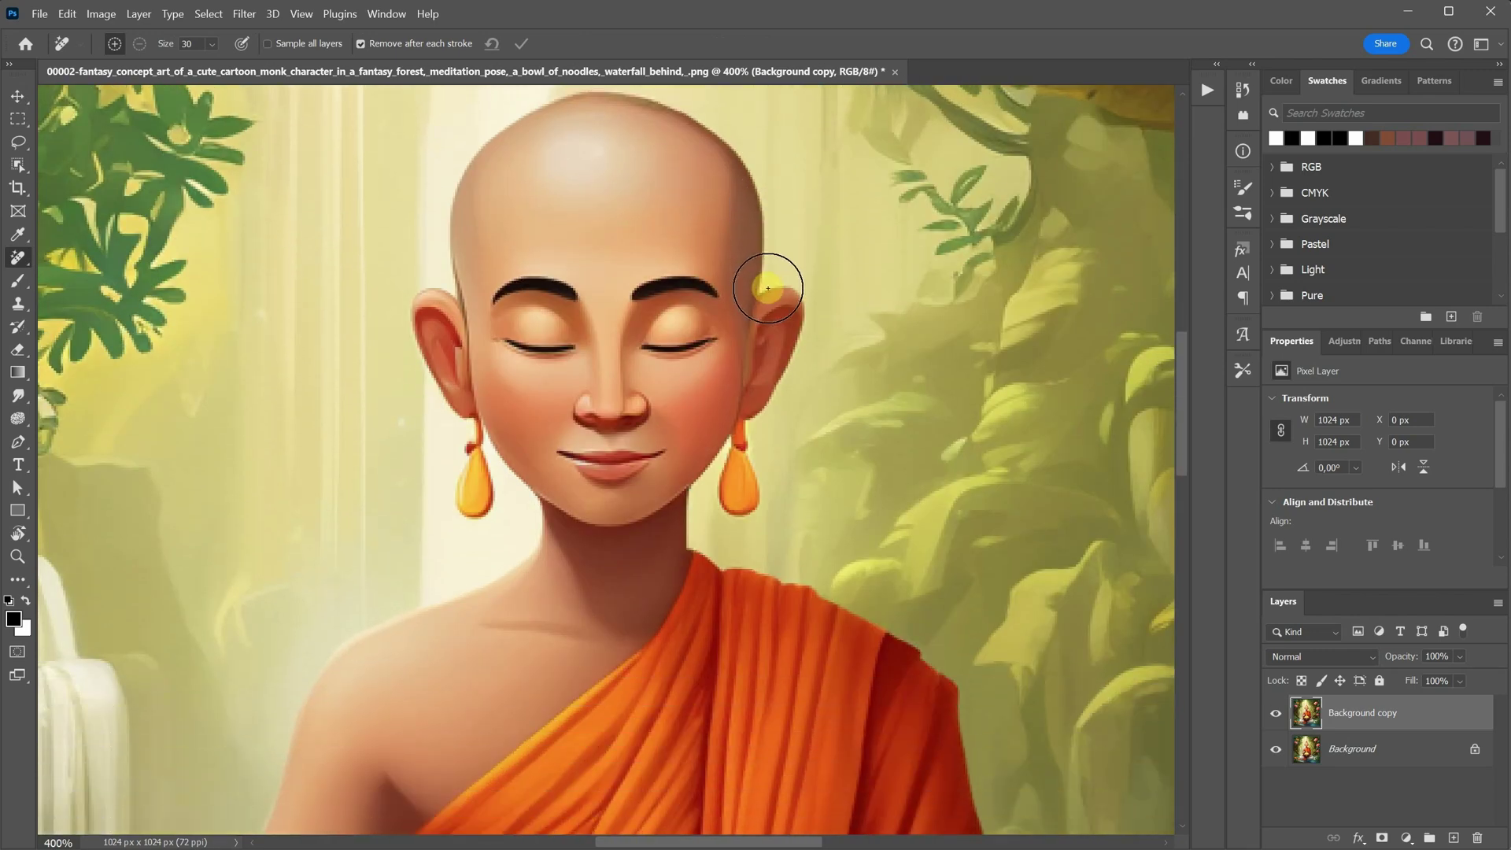
scroll(796, 253, down, 2)
scroll(691, 418, up, 1)
key(bracketleft)
key(bracketleft)
key(bracketleft)
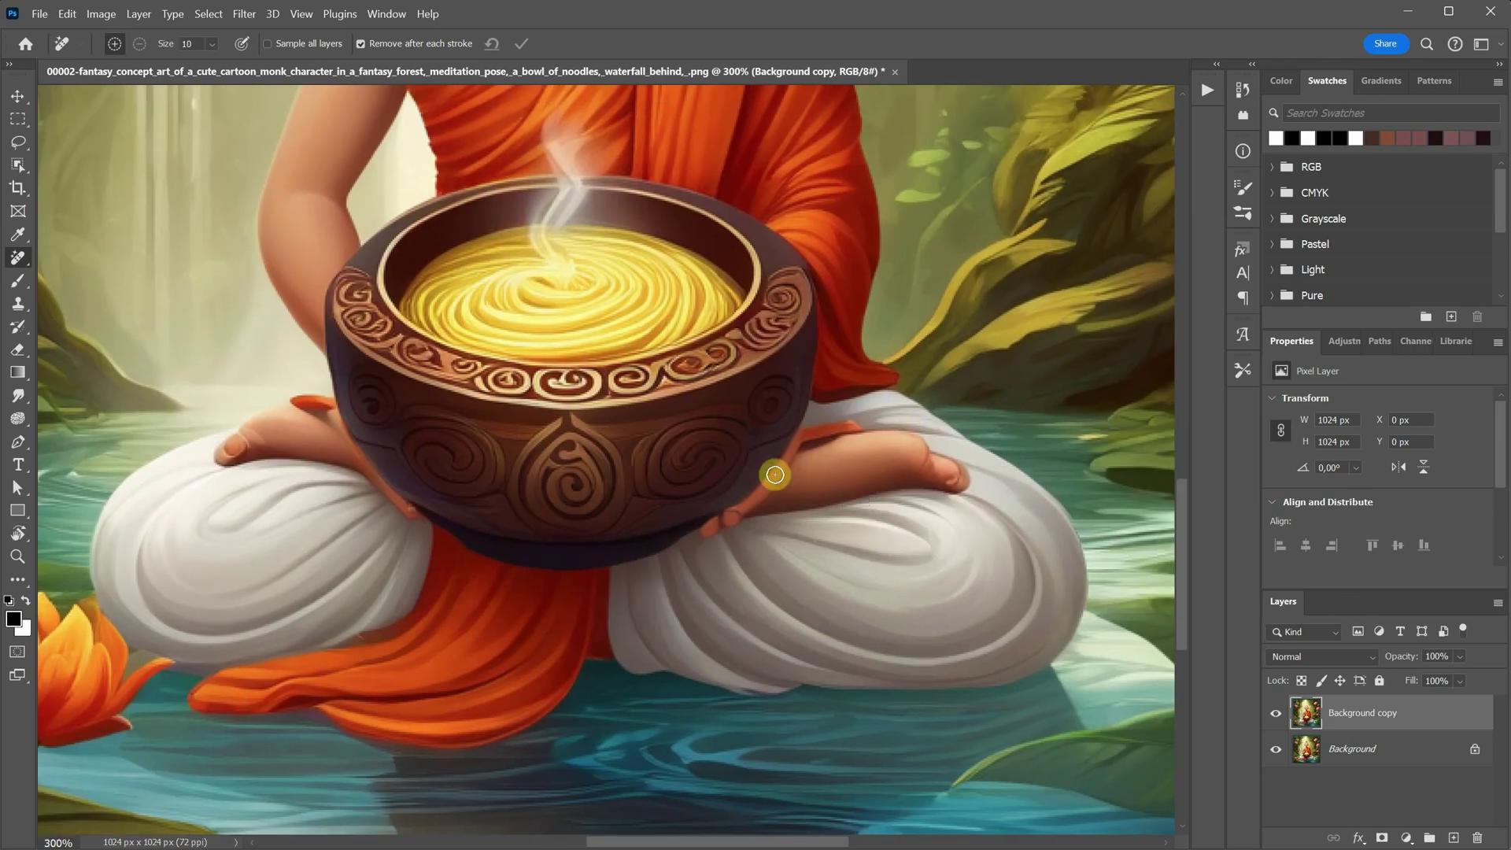
drag(705, 529, 816, 431)
click(308, 403)
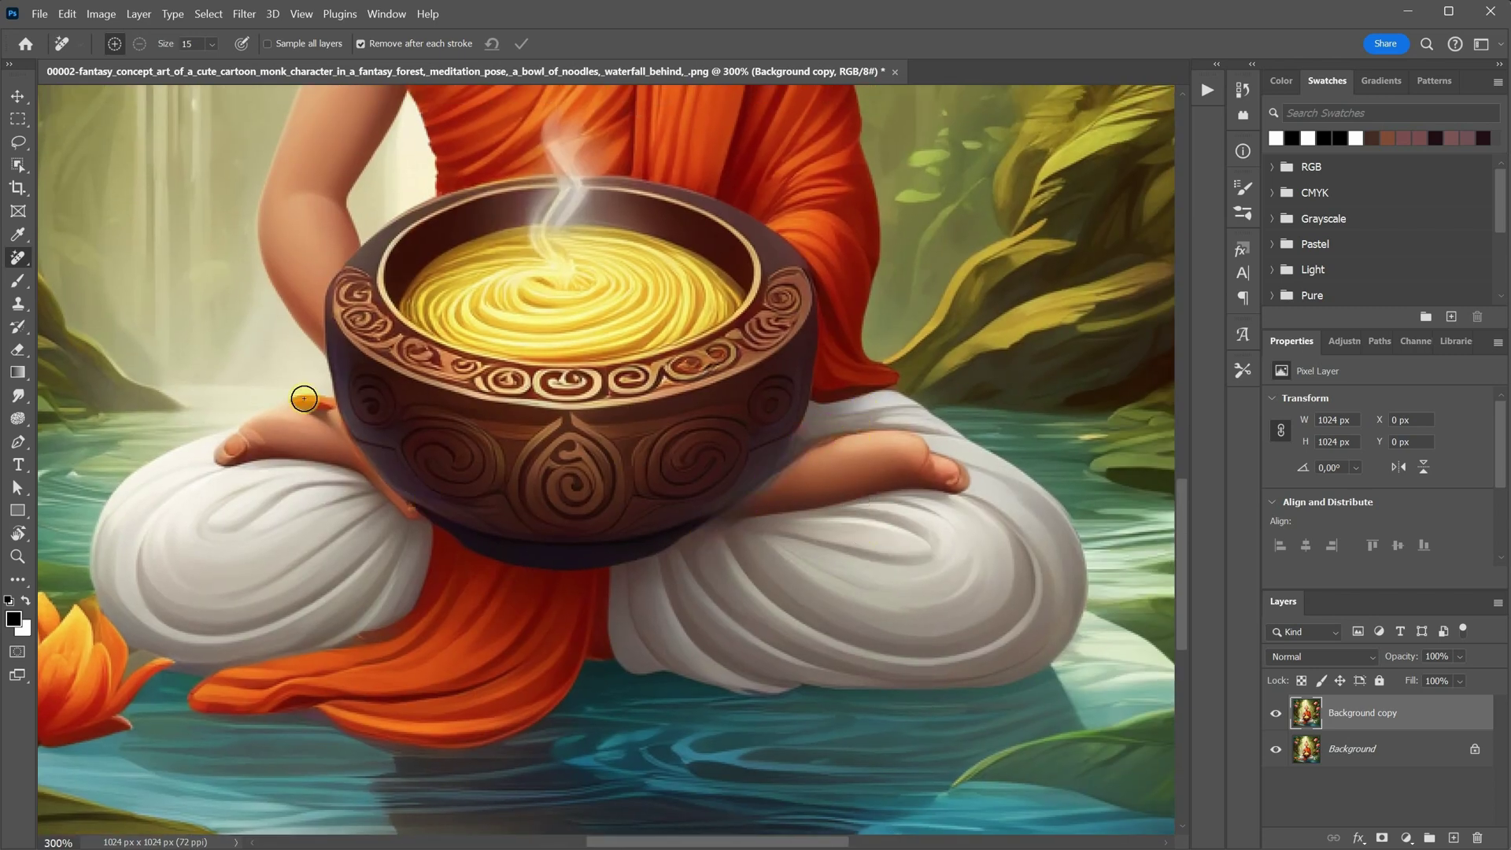
scroll(590, 494, down, 2)
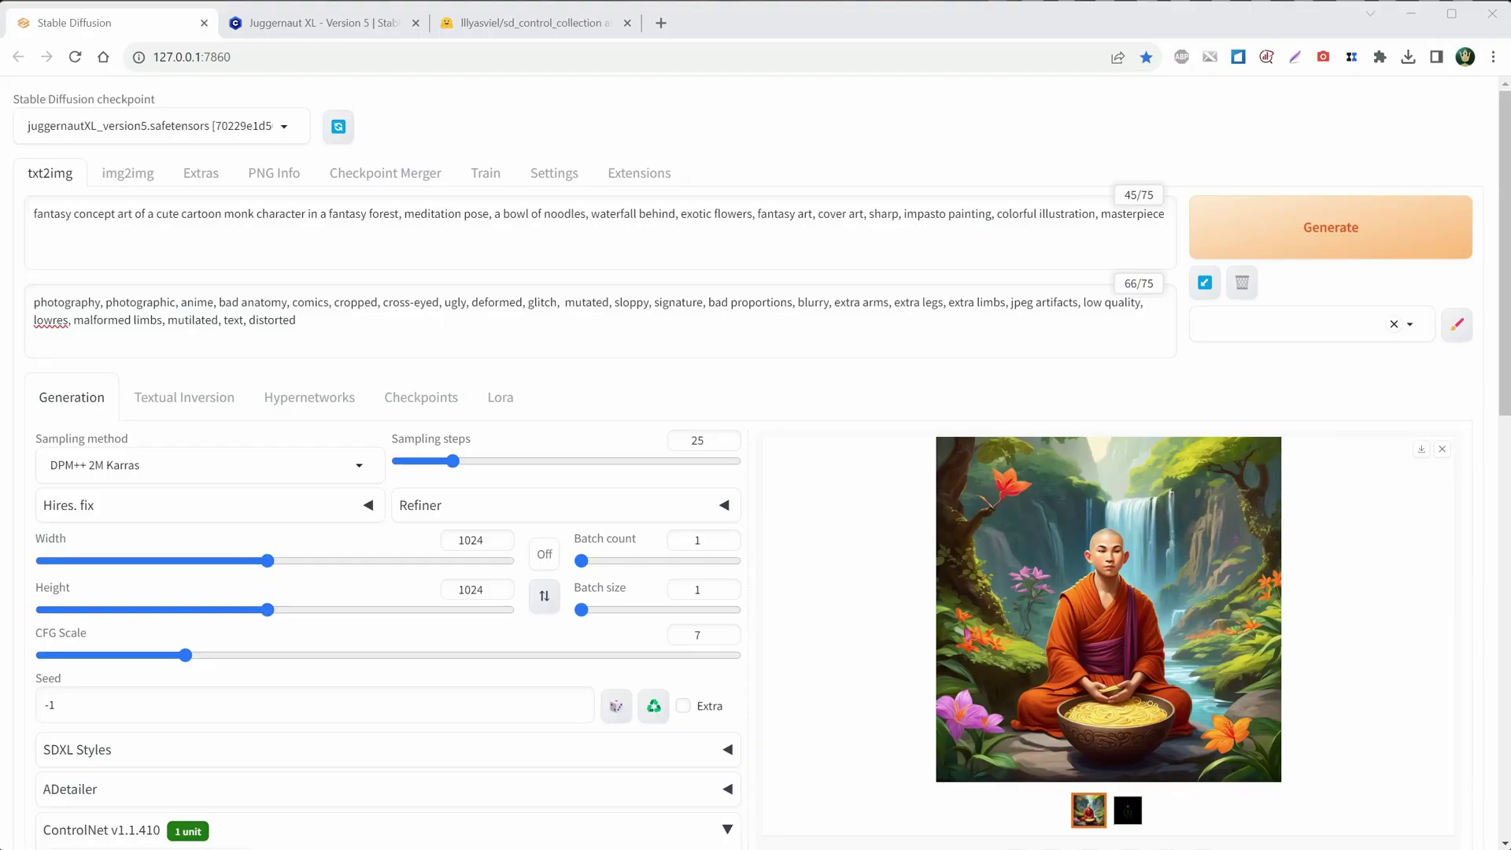
Step: Send the monk to img2img, then replace it with the retouched 00002 PNG
scroll(765, 287, down, 1)
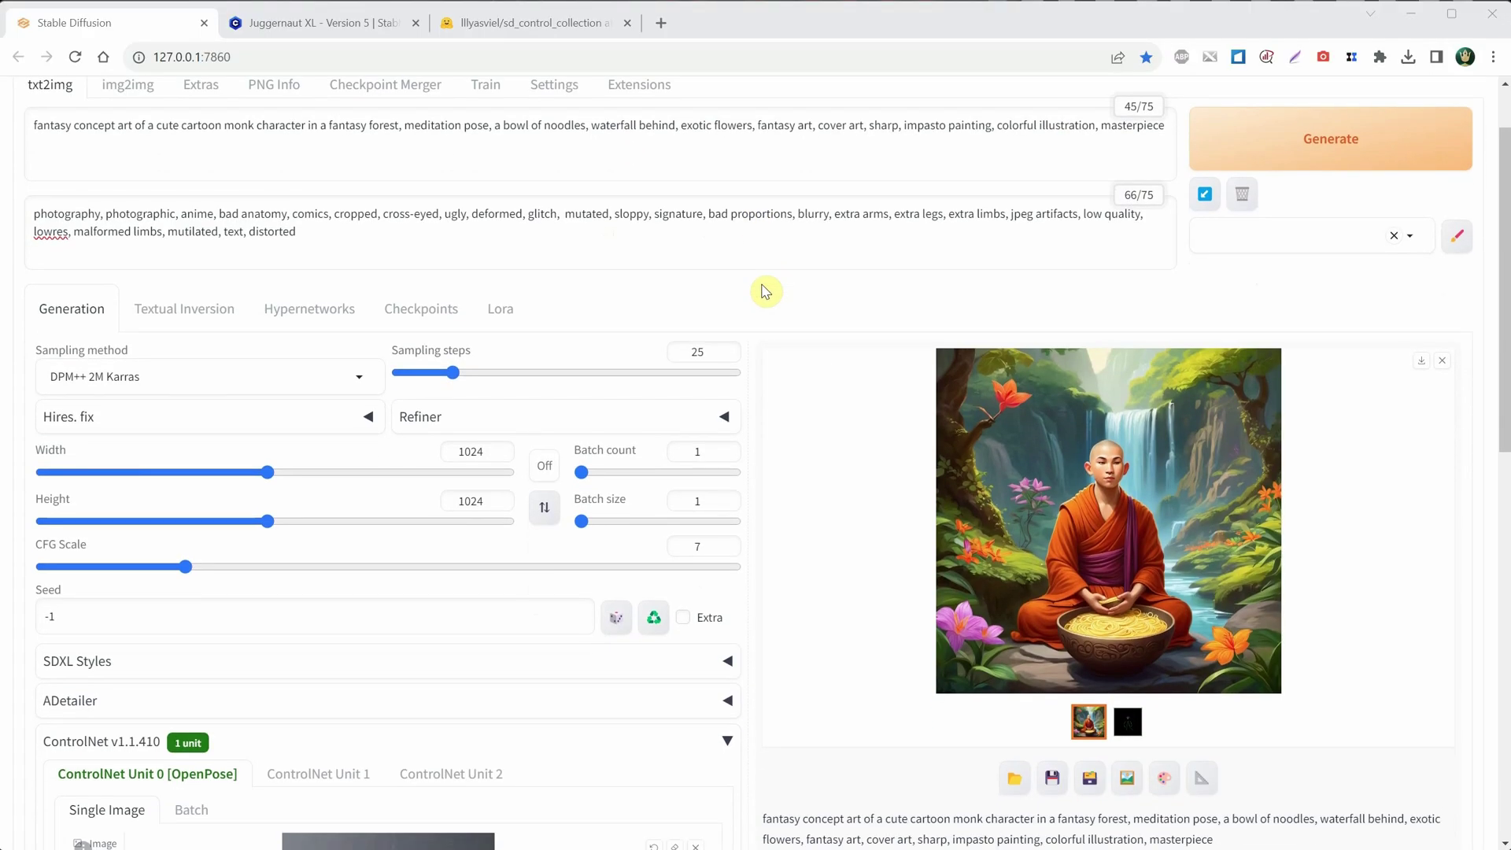
scroll(937, 411, down, 2)
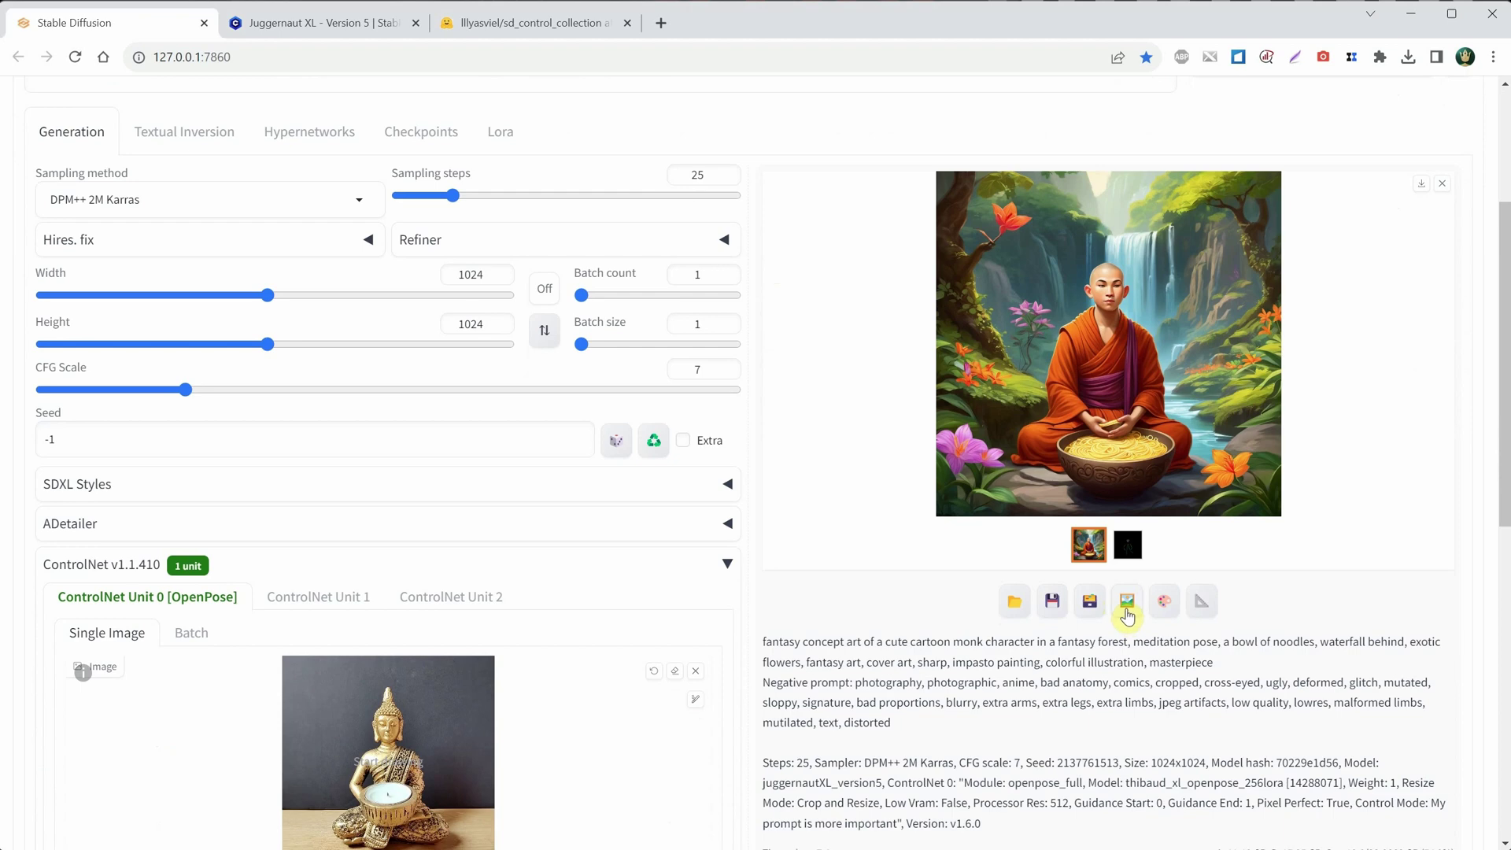
click(1126, 611)
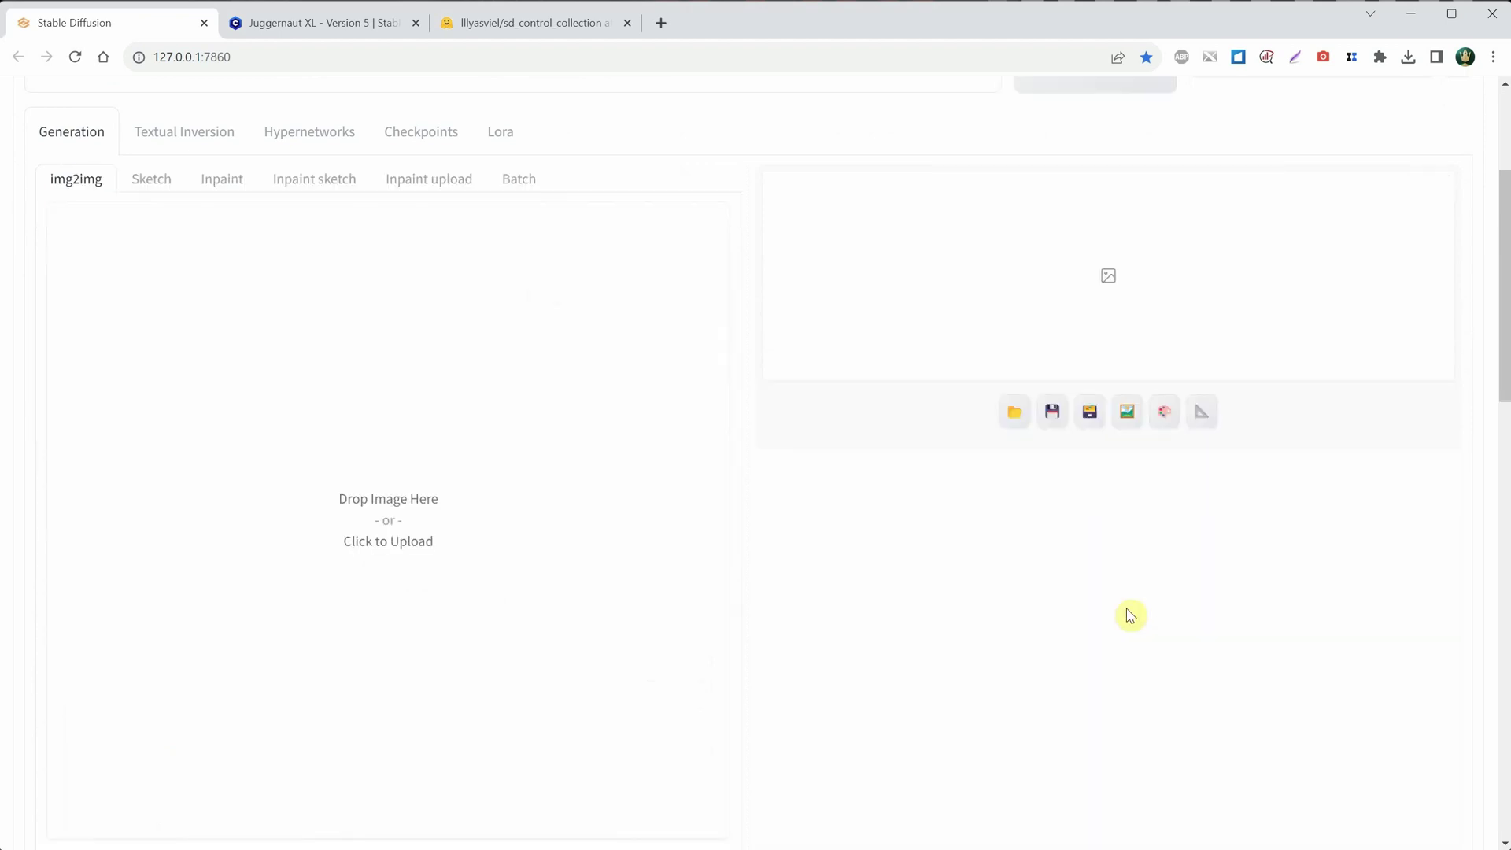
scroll(587, 330, up, 3)
scroll(594, 330, down, 3)
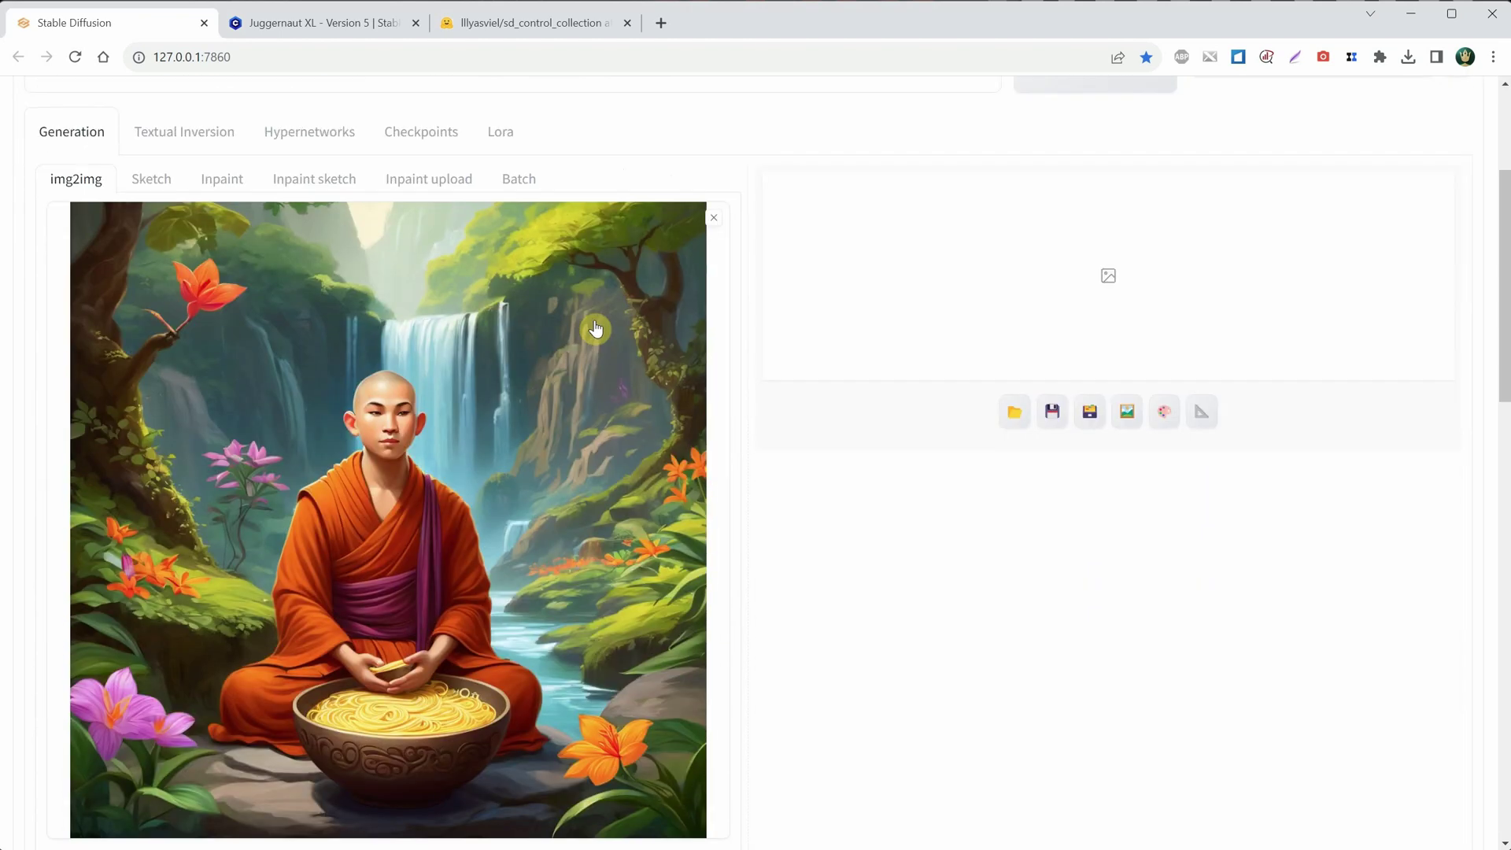
click(712, 227)
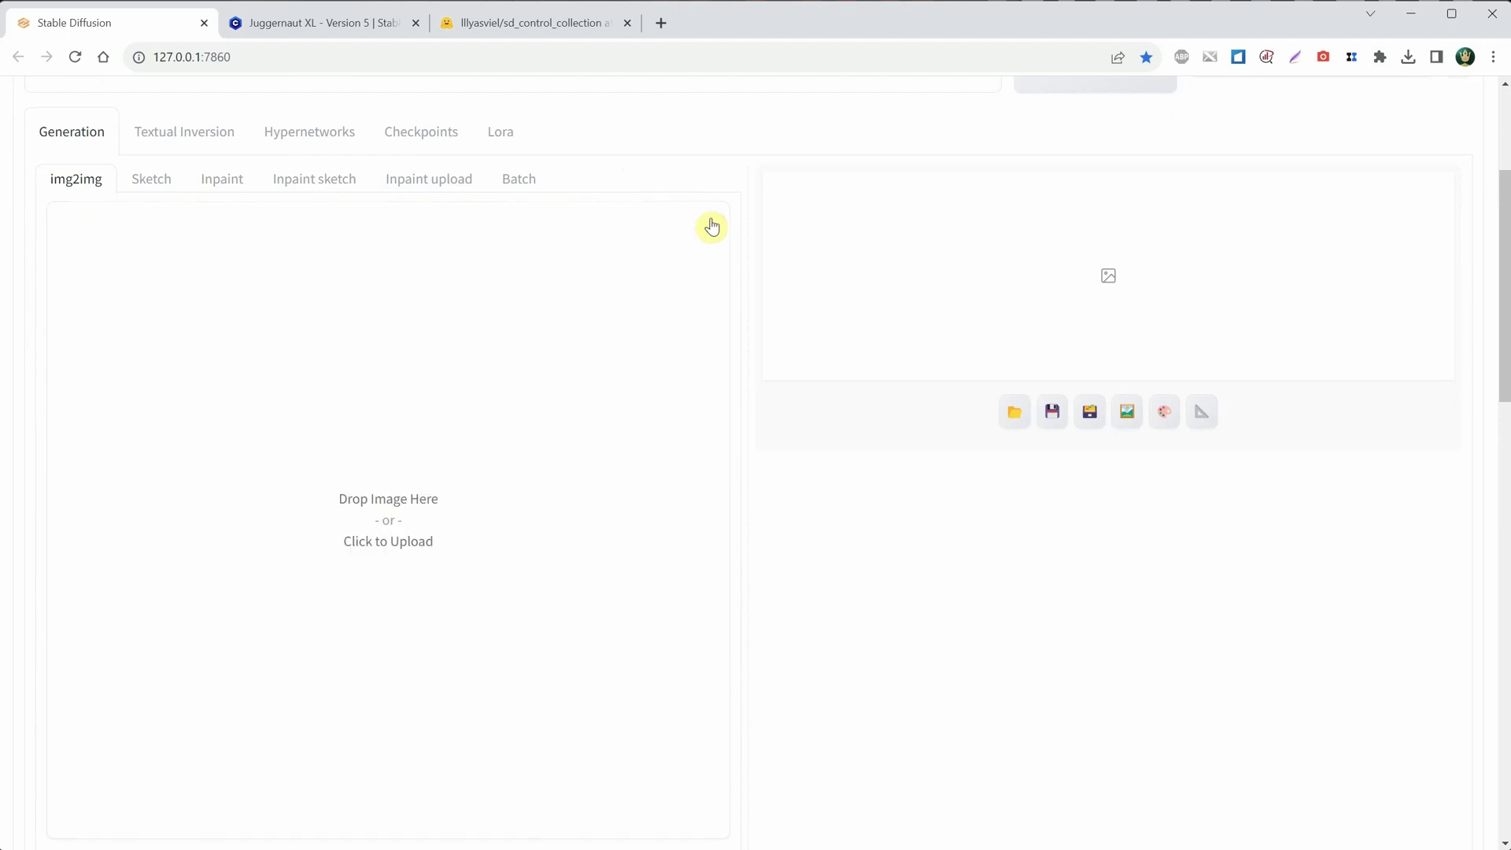
click(525, 432)
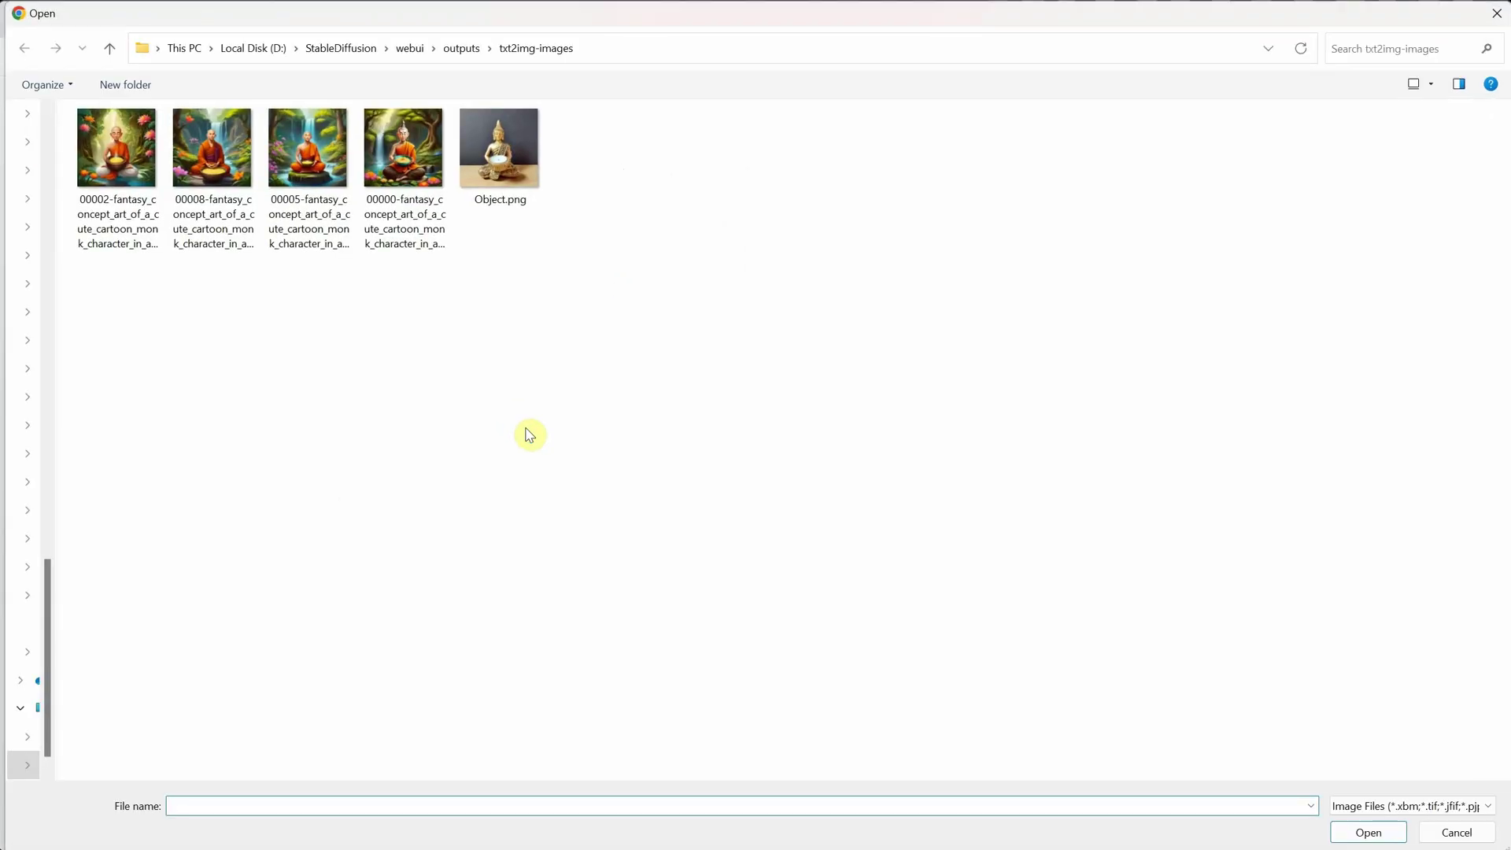
double_click(126, 180)
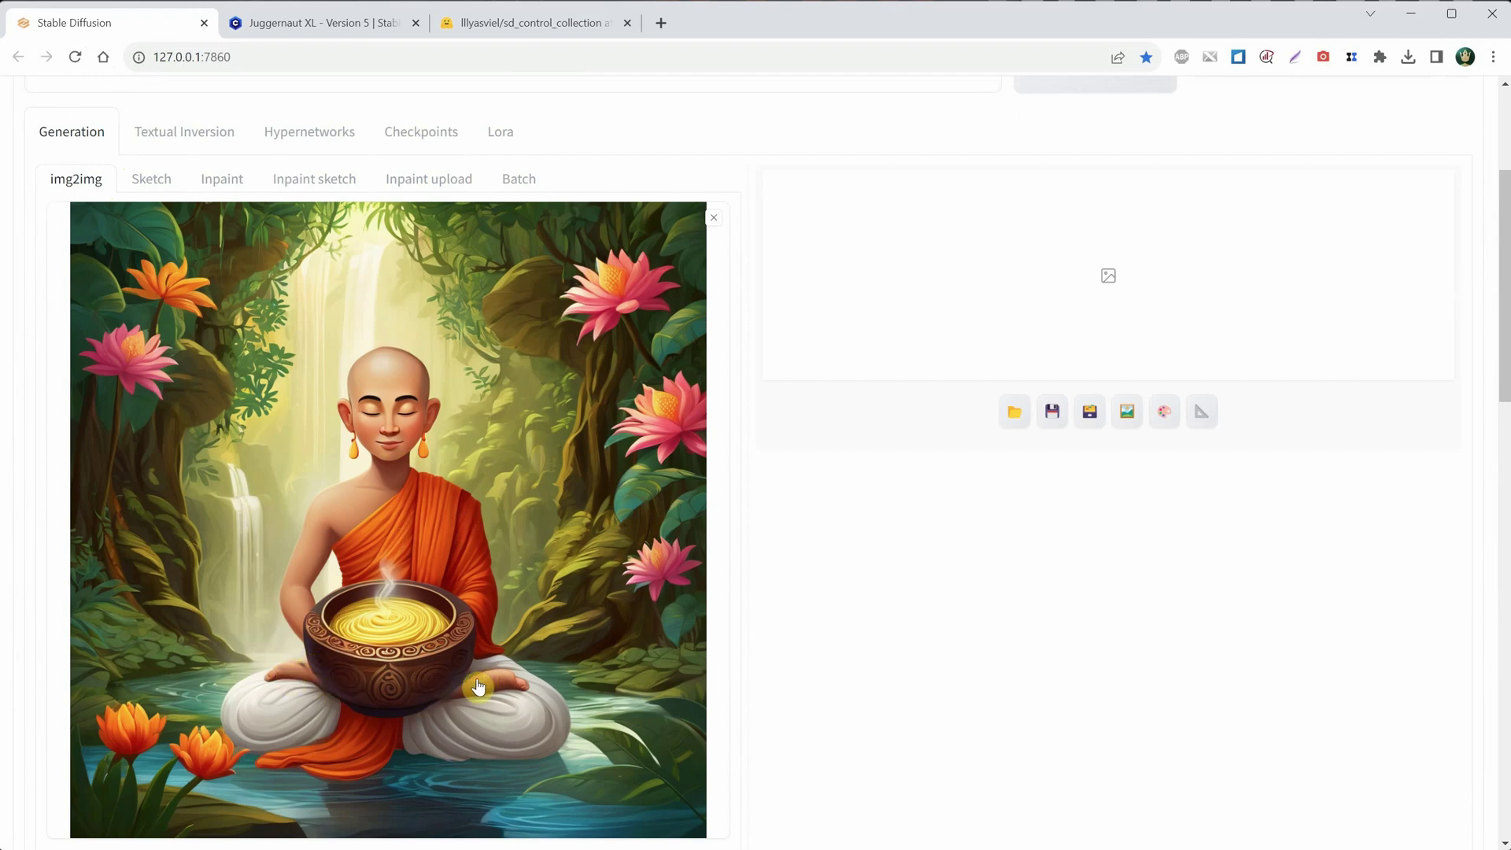
Step: Disable ControlNet for the img2img upscale pass
scroll(563, 362, down, 6)
scroll(574, 336, down, 4)
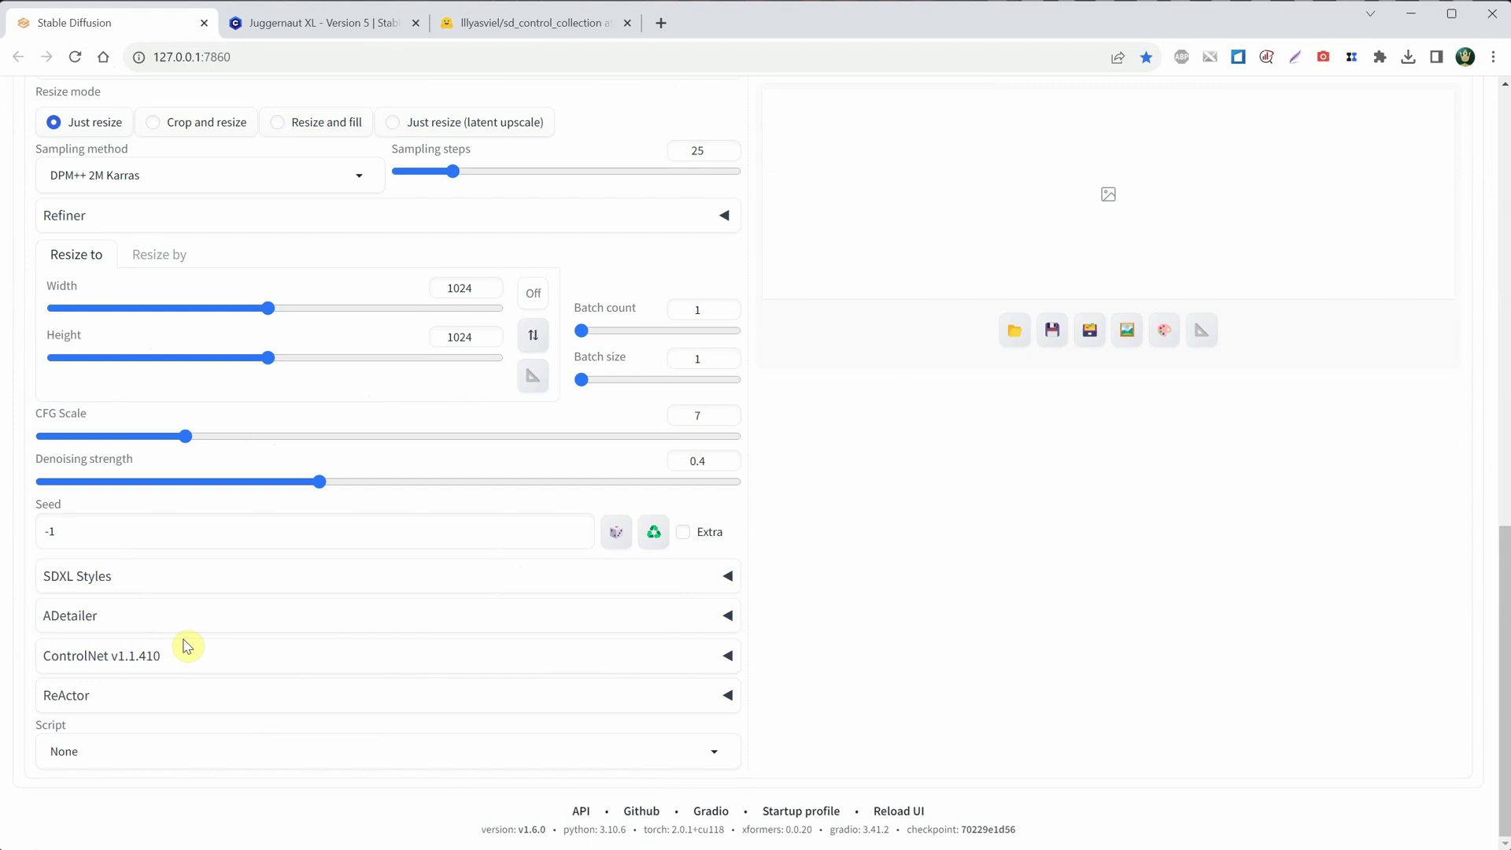
click(207, 658)
scroll(207, 658, down, 3)
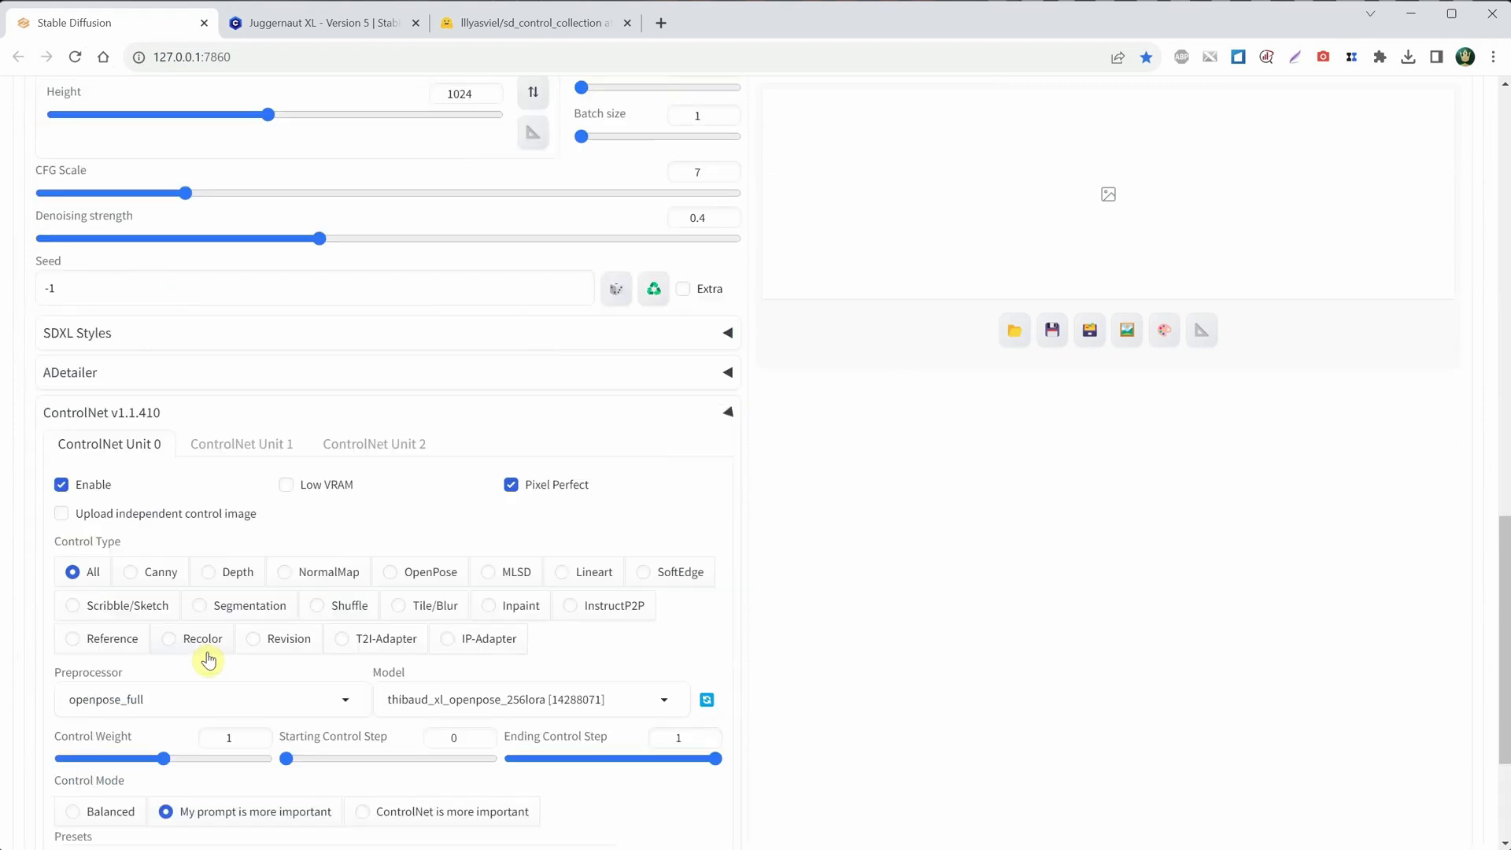
click(62, 487)
click(170, 416)
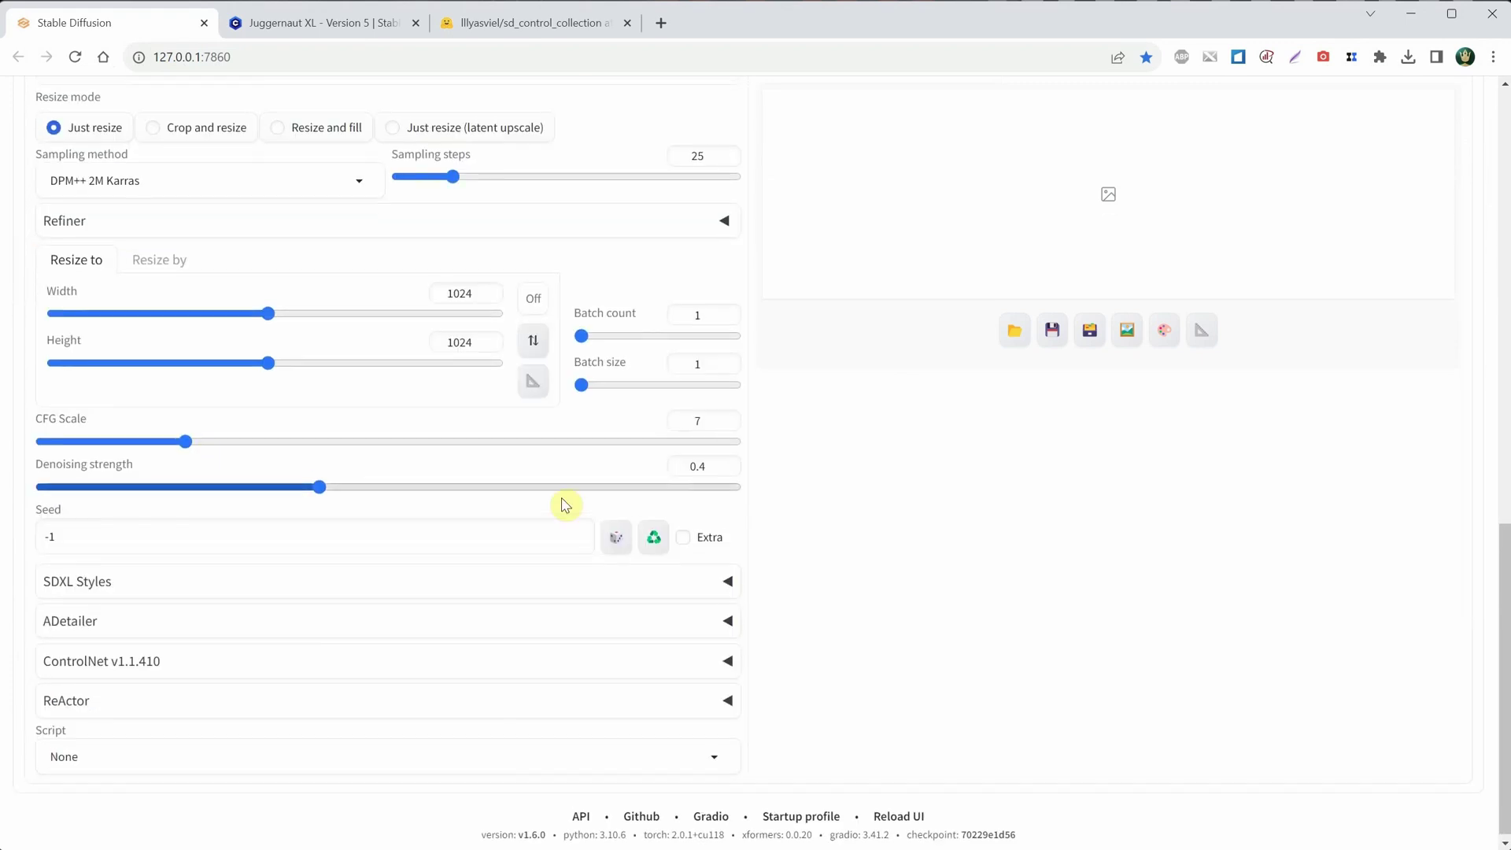
Step: Set the img2img width and height to 1600 by 1600
scroll(641, 493, up, 5)
scroll(698, 472, down, 3)
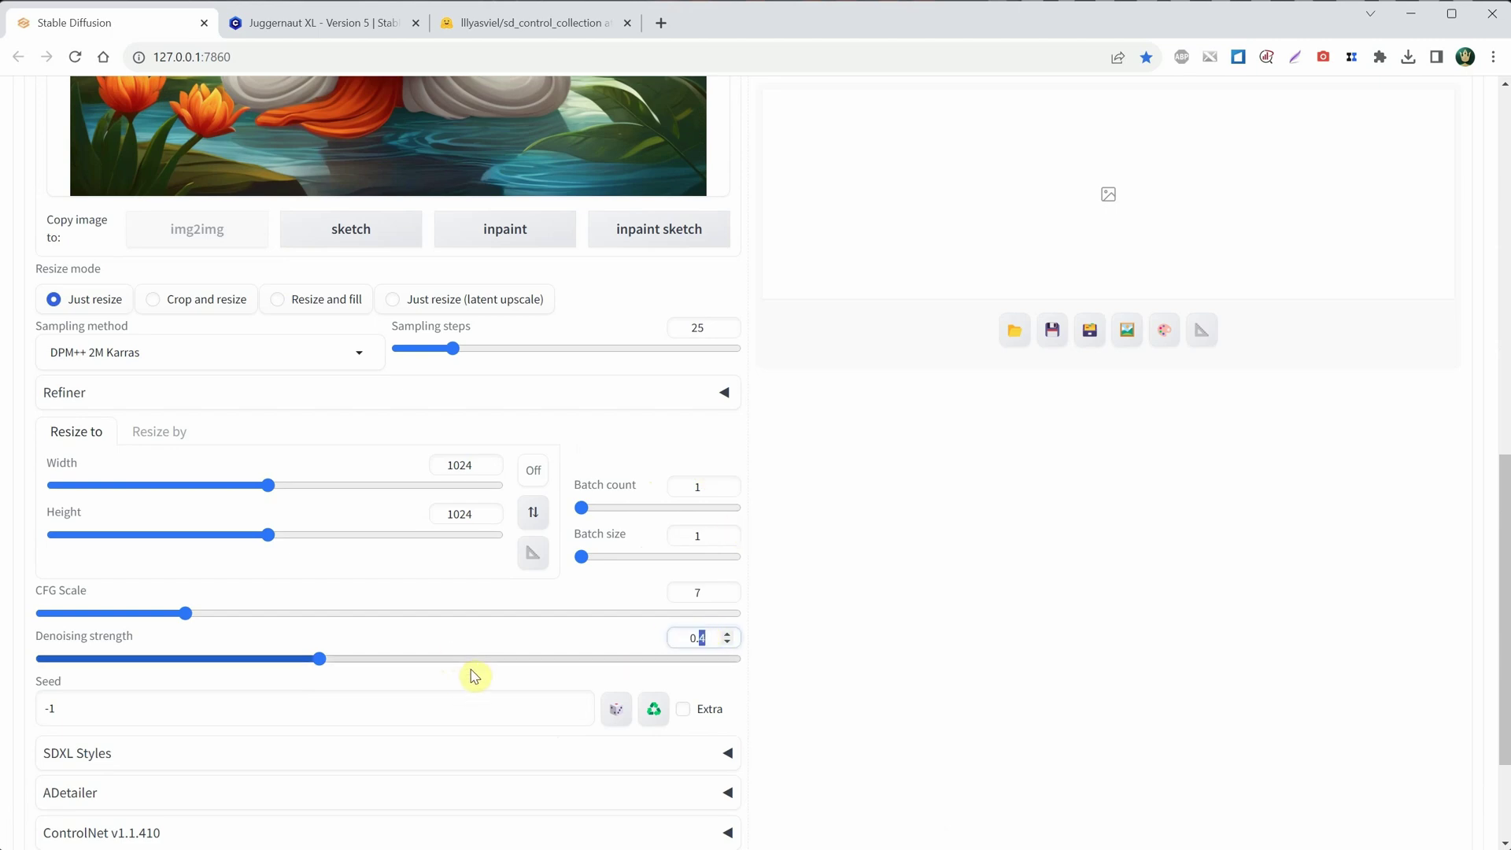
scroll(776, 462, up, 10)
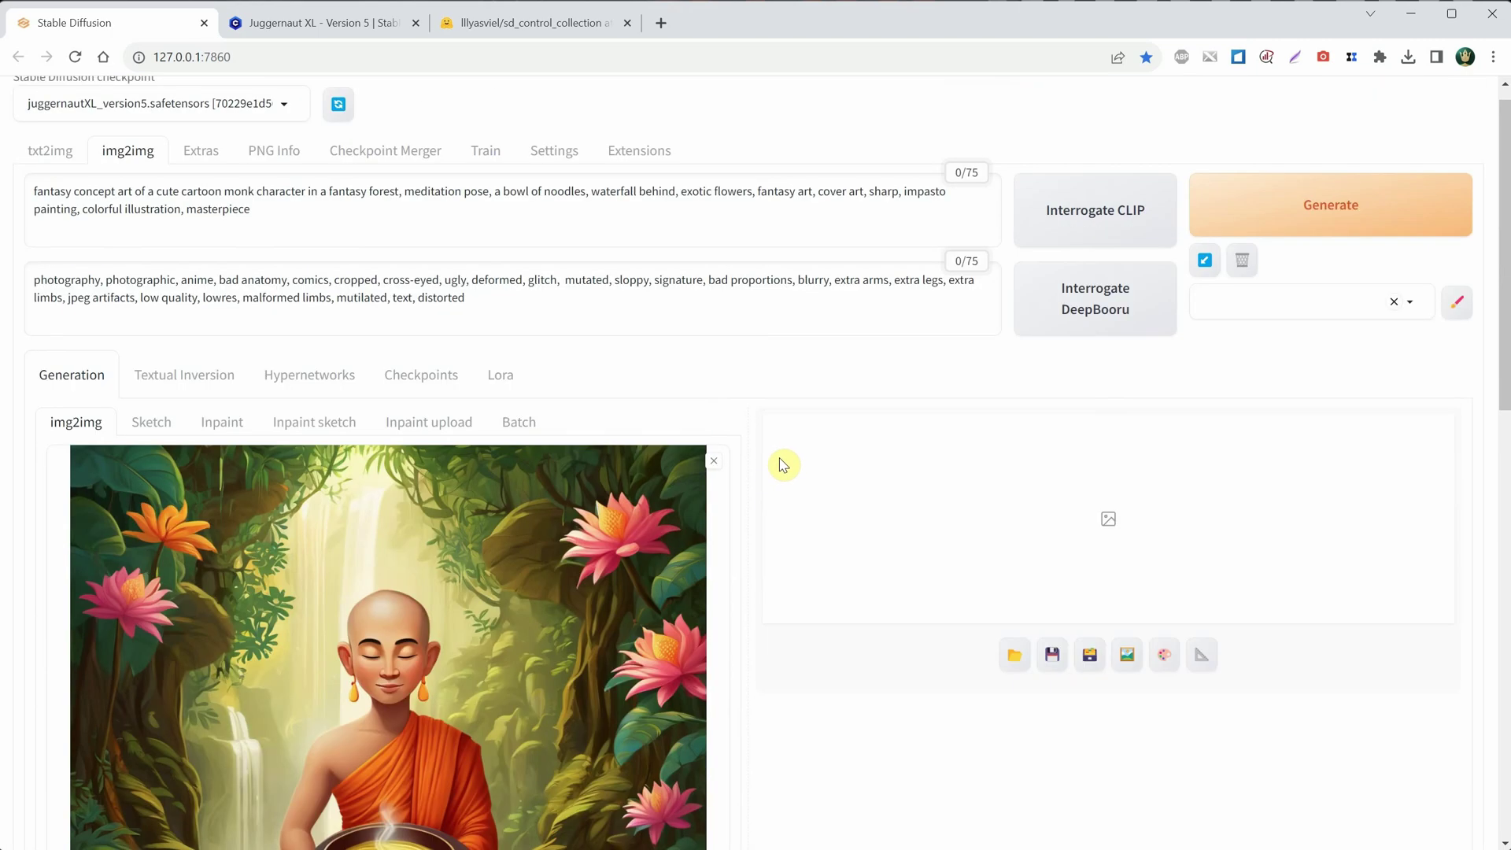
scroll(776, 449, down, 7)
scroll(774, 445, down, 1)
drag(477, 642, 401, 639)
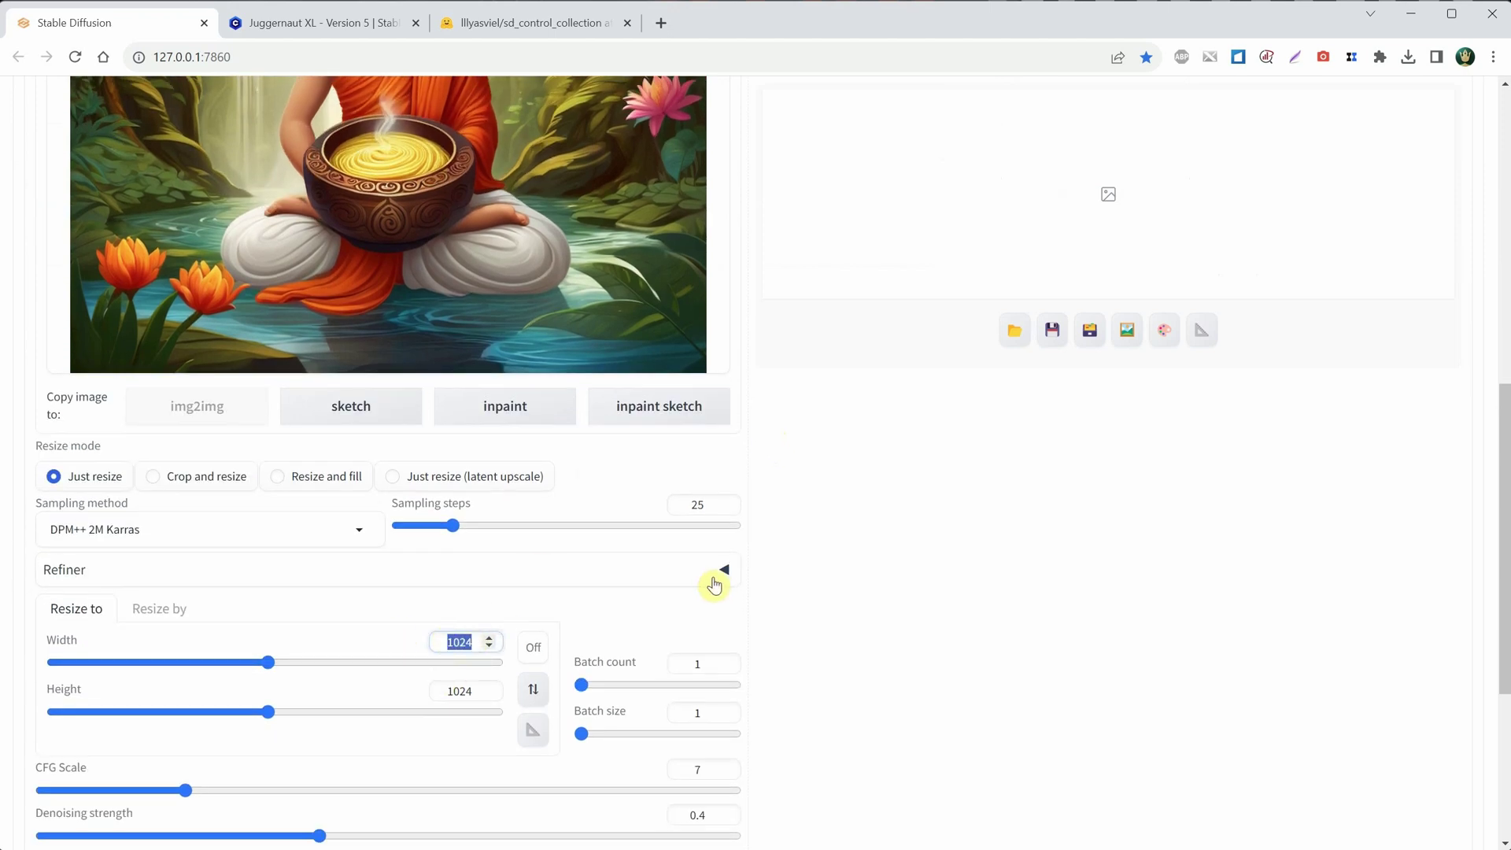
text(1600)
key(Tab)
key(Tab)
text(1600)
key(Tab)
scroll(1282, 175, up, 9)
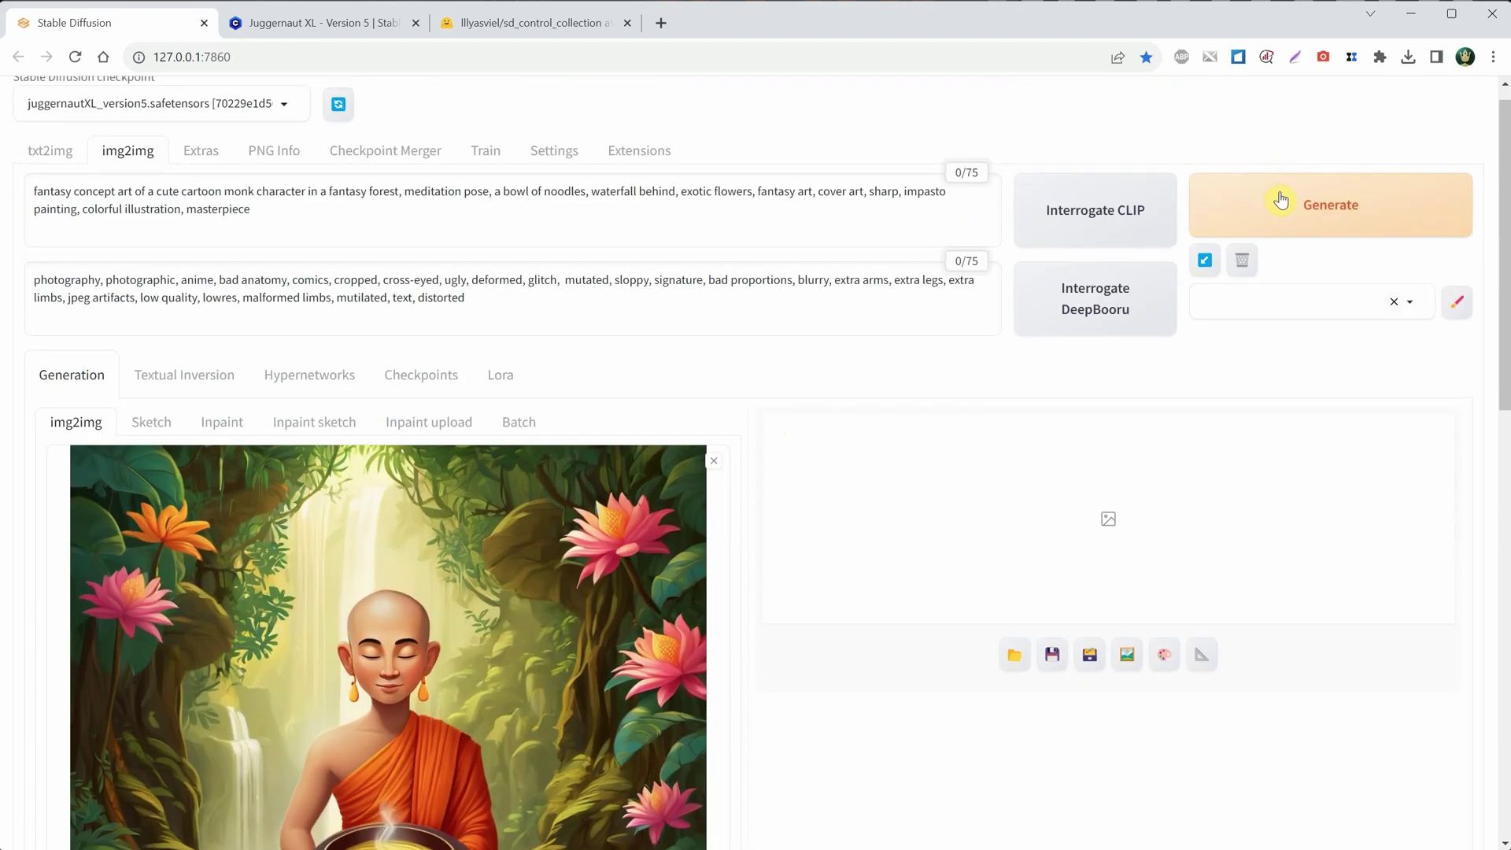
Step: Render the 1600px upscaled monk and inspect it full-screen
click(1281, 203)
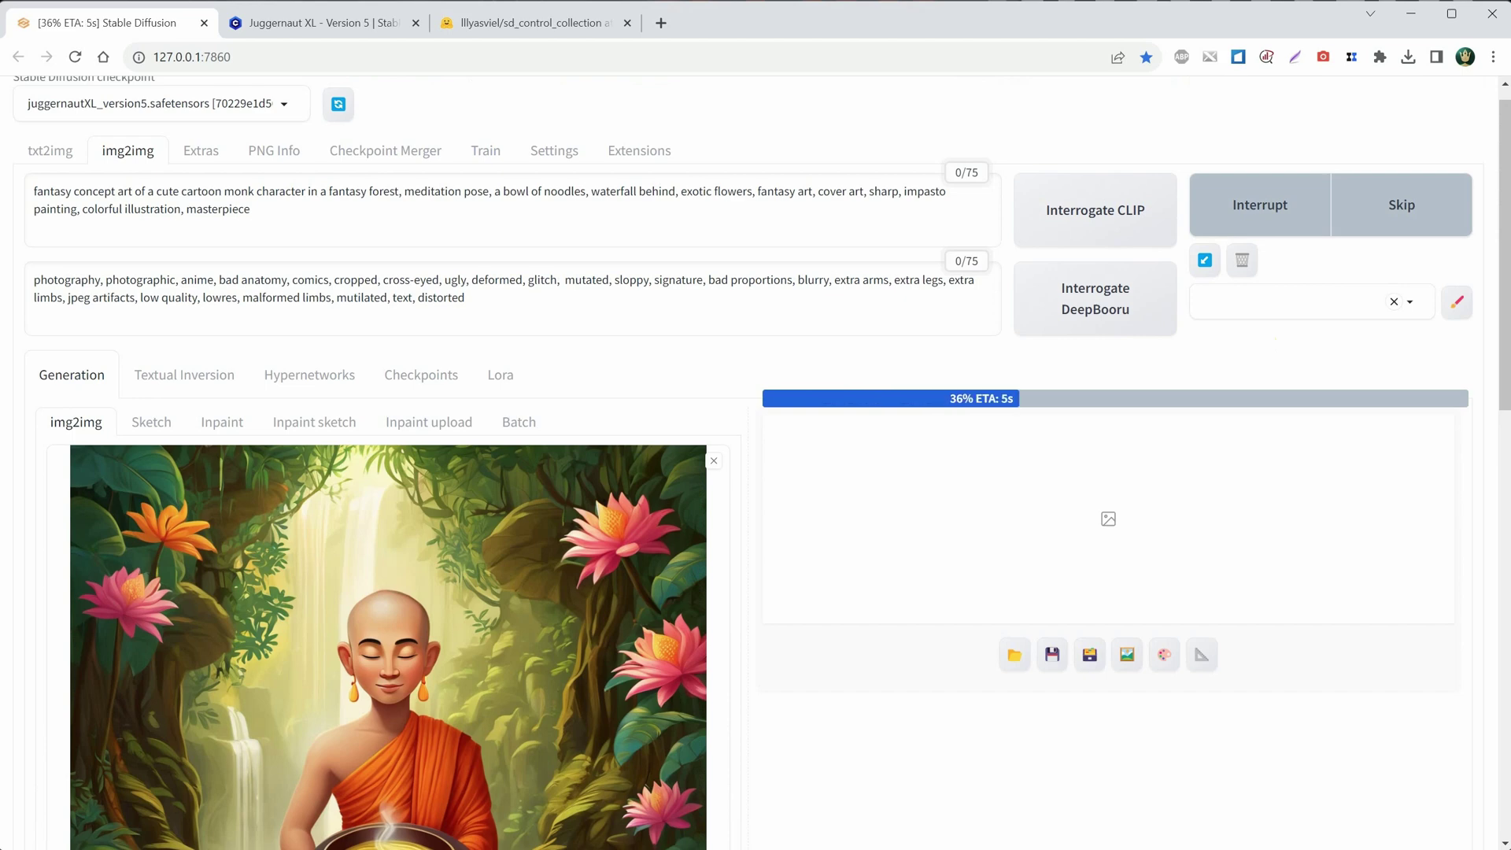
click(1079, 568)
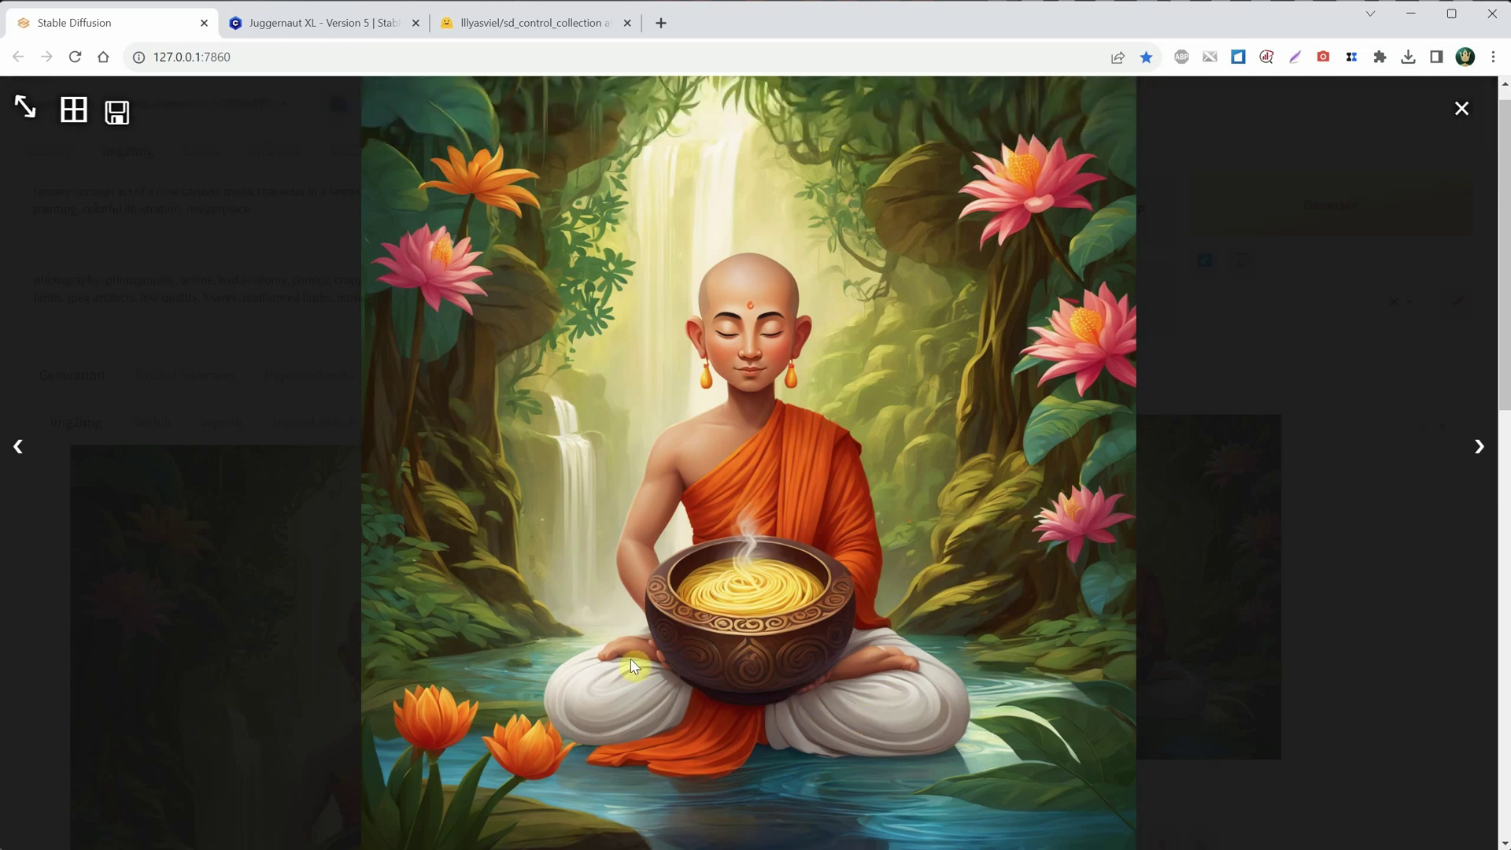
click(1460, 110)
Step: Lower denoising strength to about 0.3, regenerate, and view the new result full-screen
scroll(682, 677, down, 10)
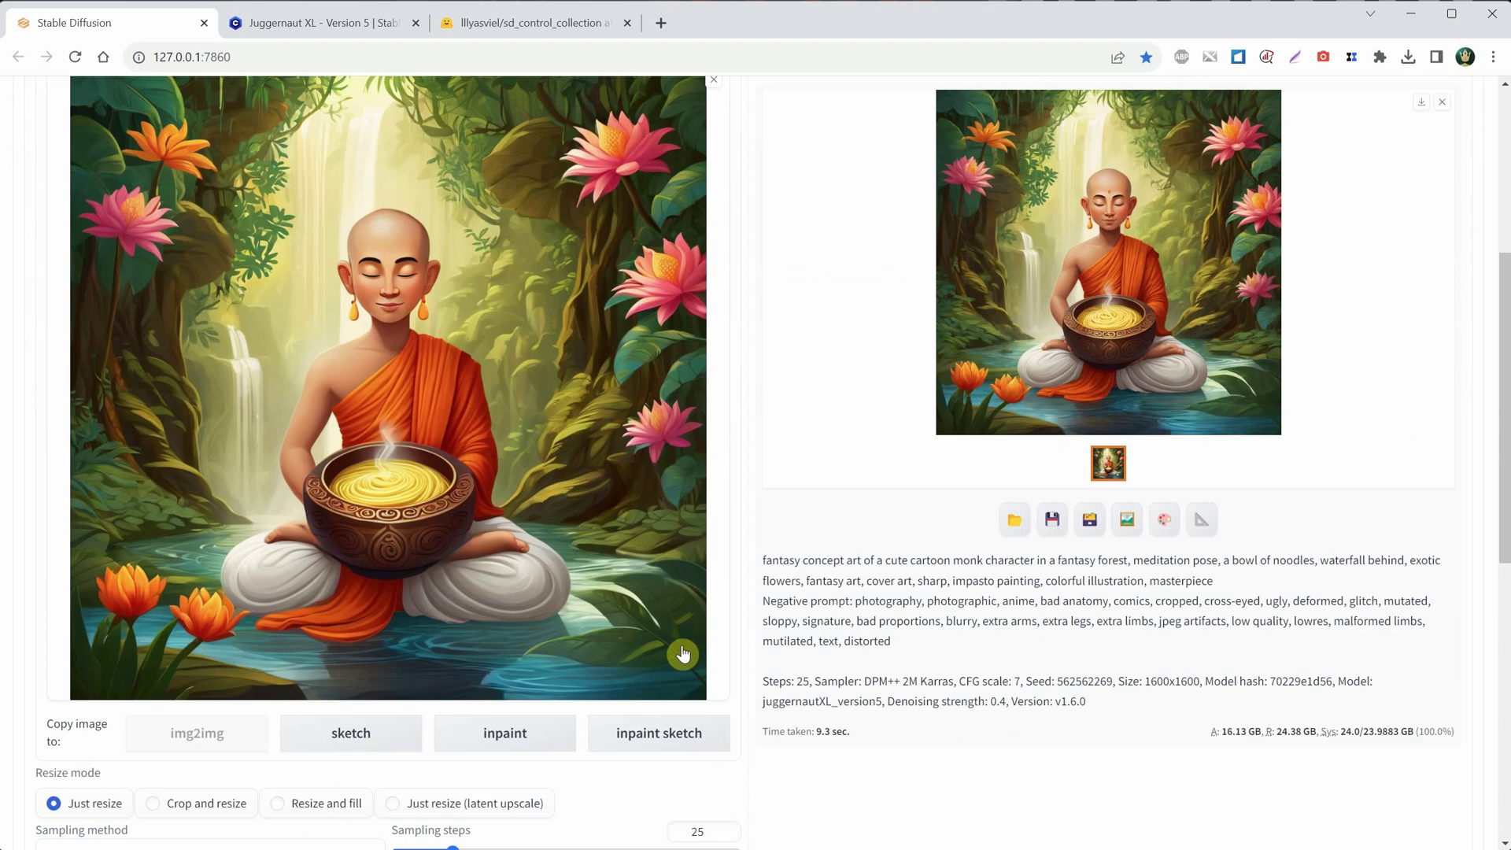
drag(330, 752, 247, 752)
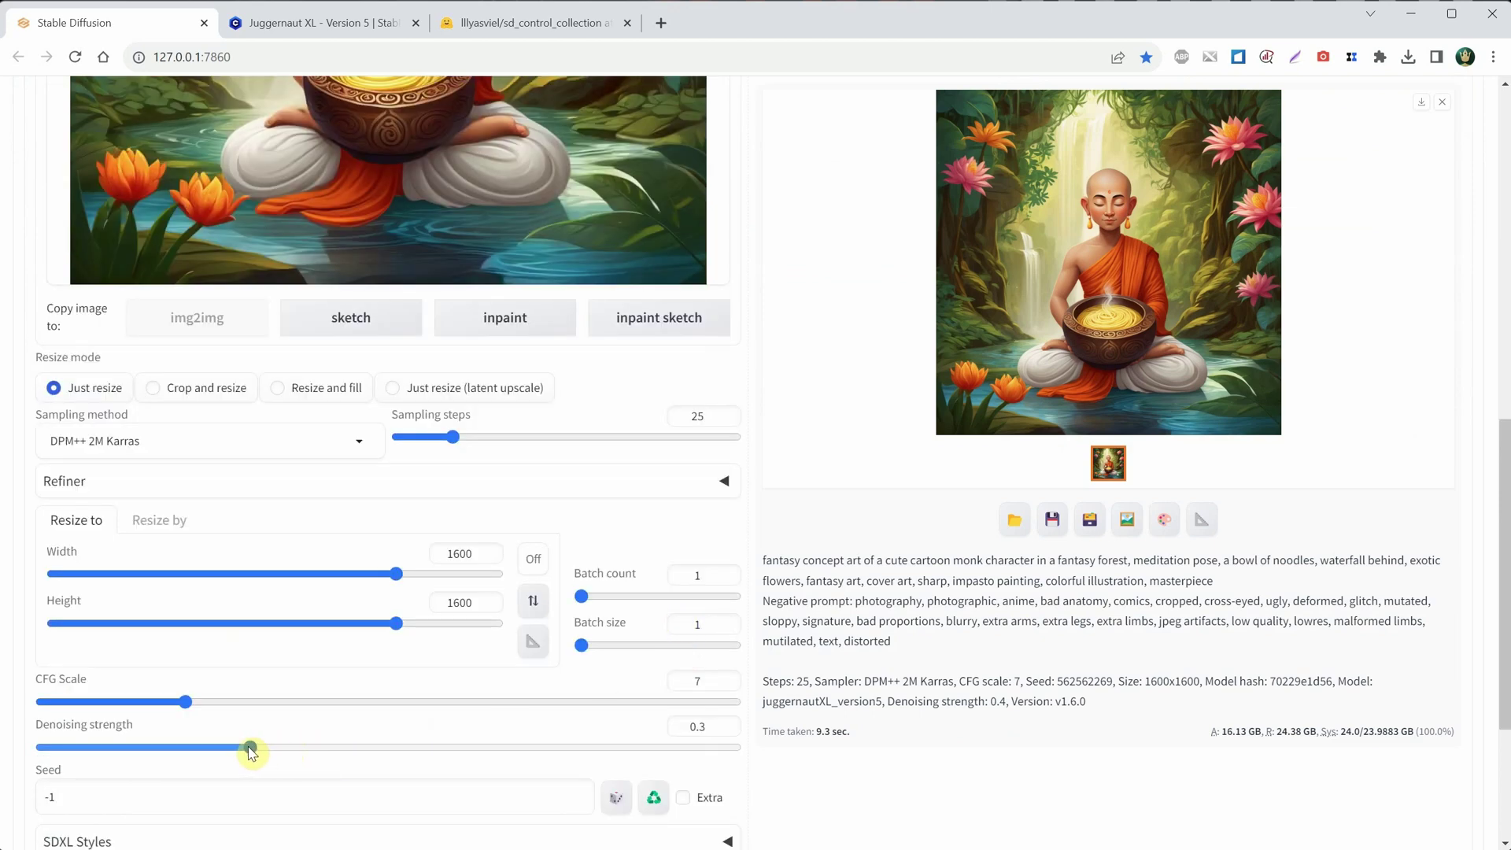
scroll(250, 751, up, 12)
key(ctrl+Return)
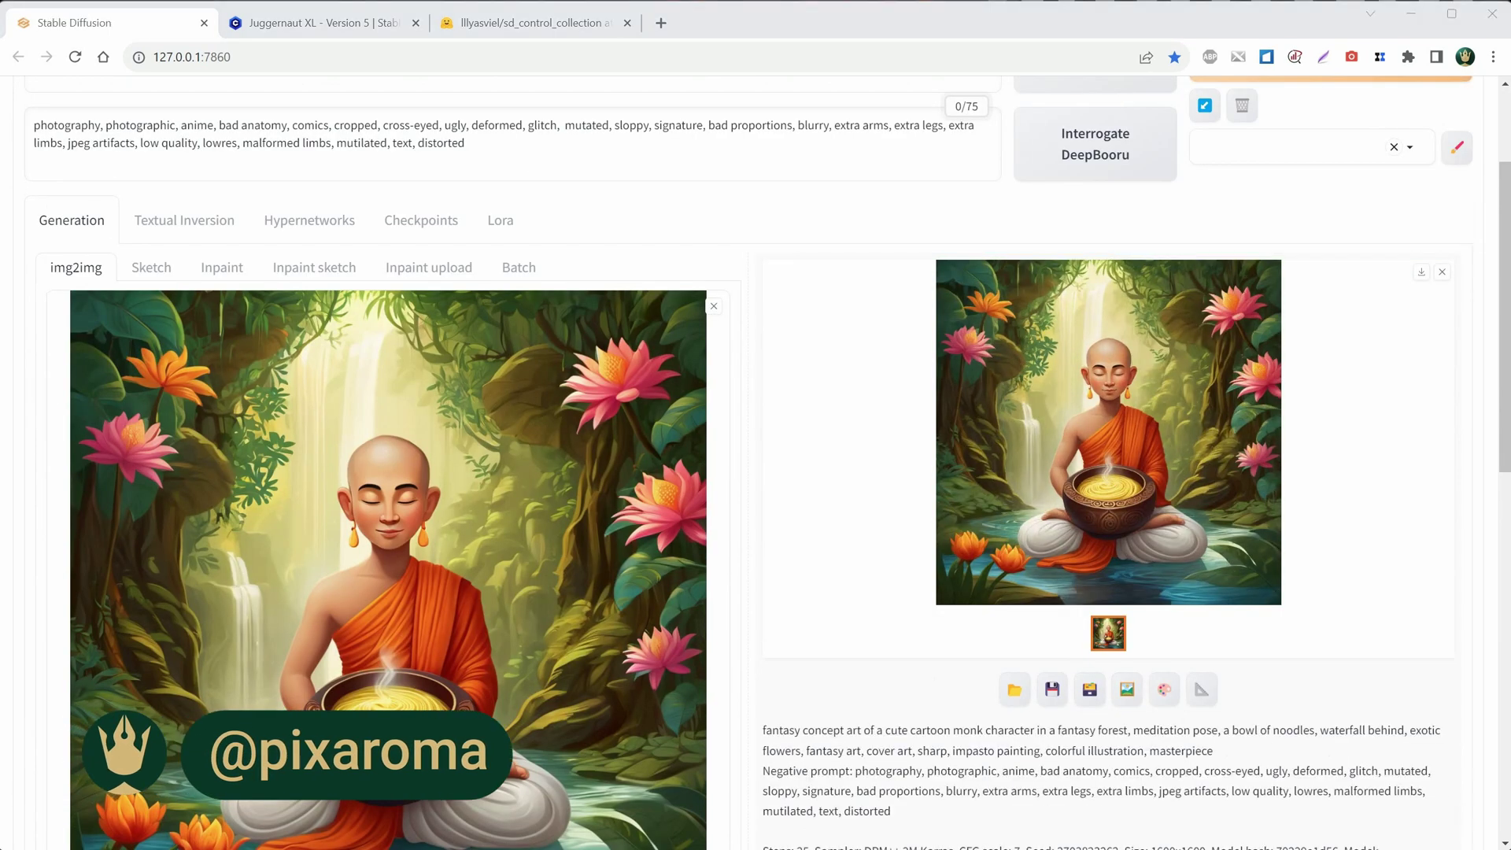
click(1103, 476)
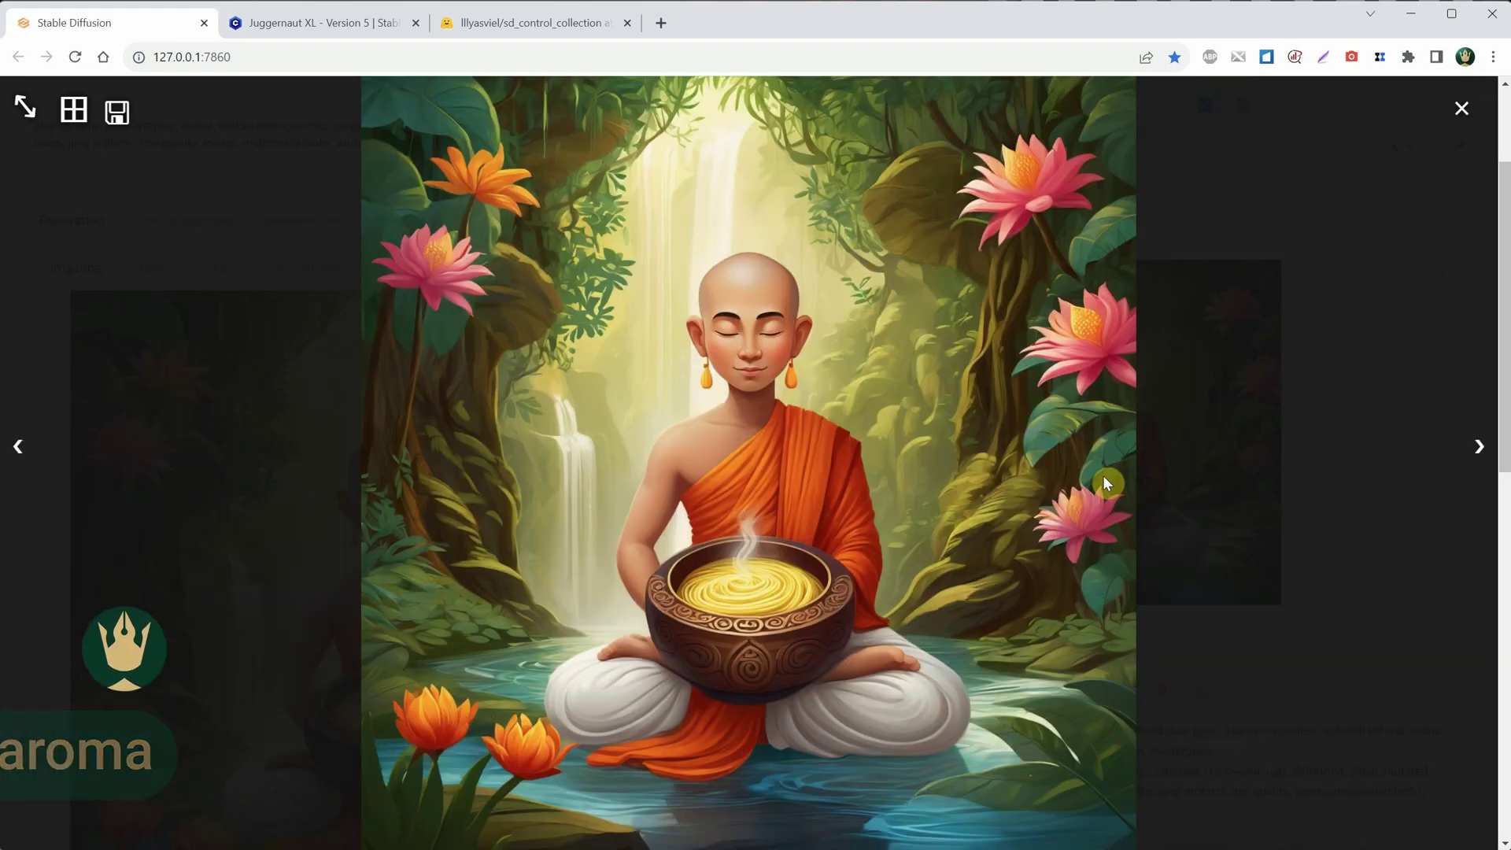